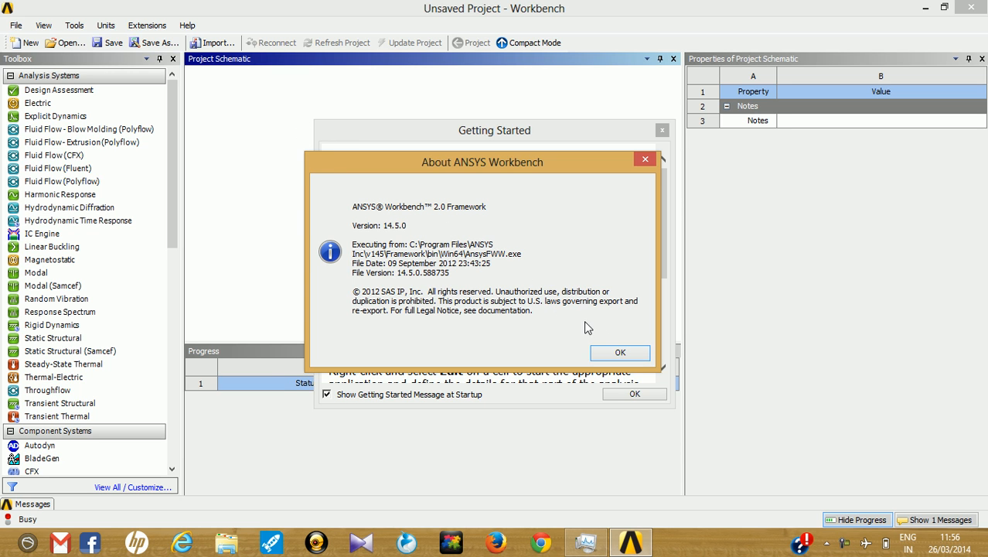
Dismiss the version information and Getting Started message, and open the ANSYS Workbench help in a maximized window
left_click(620, 354)
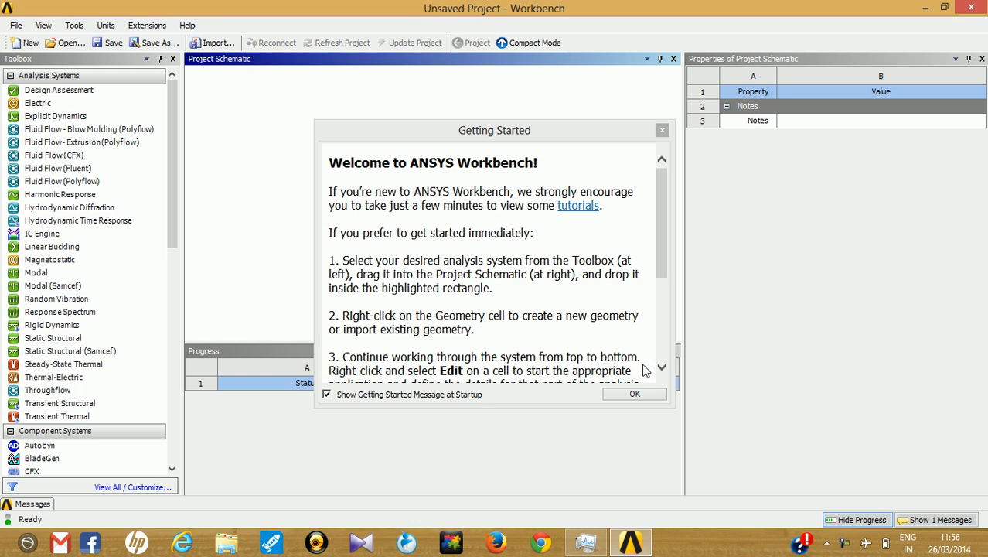
left_click(634, 394)
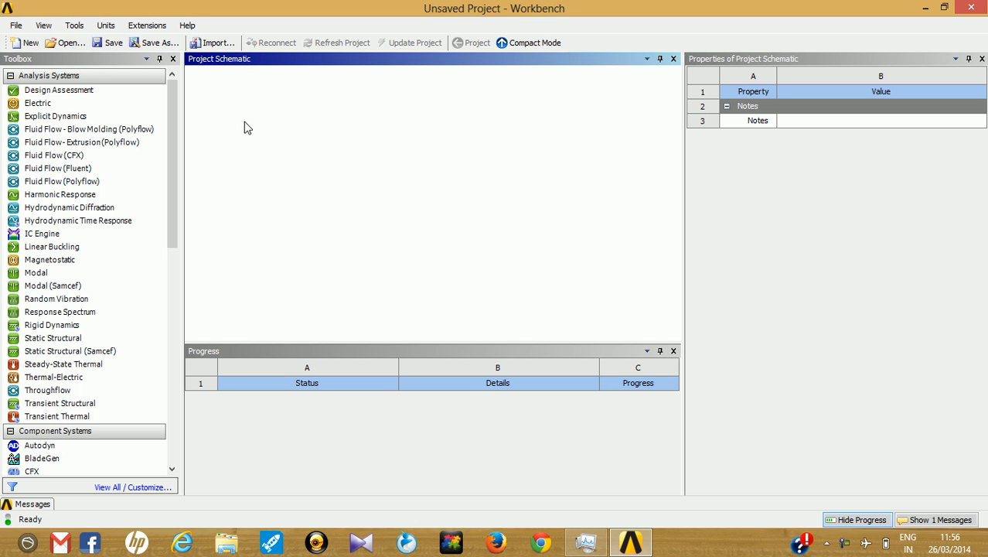
left_click(189, 26)
left_click(202, 40)
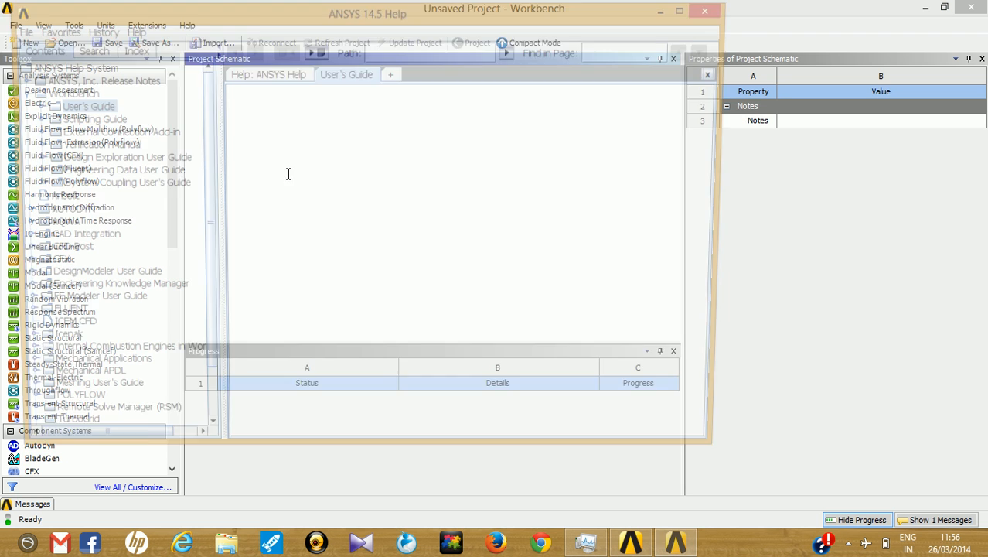
double_click(187, 16)
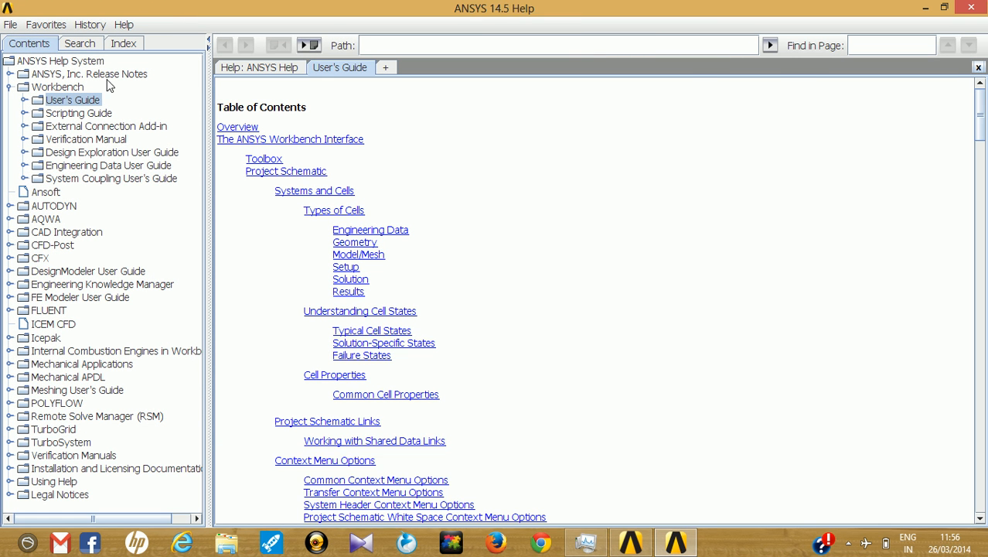
left_click(22, 165)
left_click(22, 165)
left_click(24, 178)
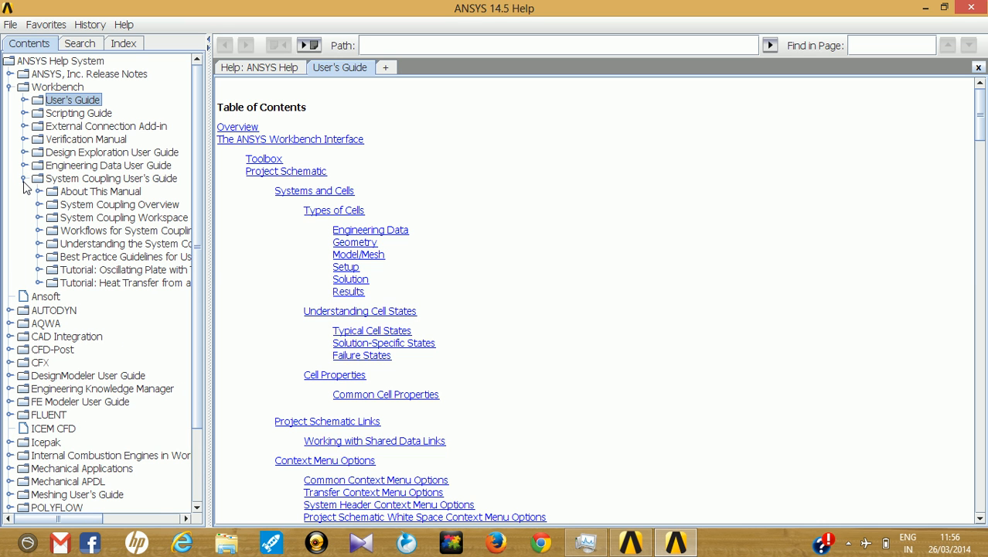
left_click(23, 181)
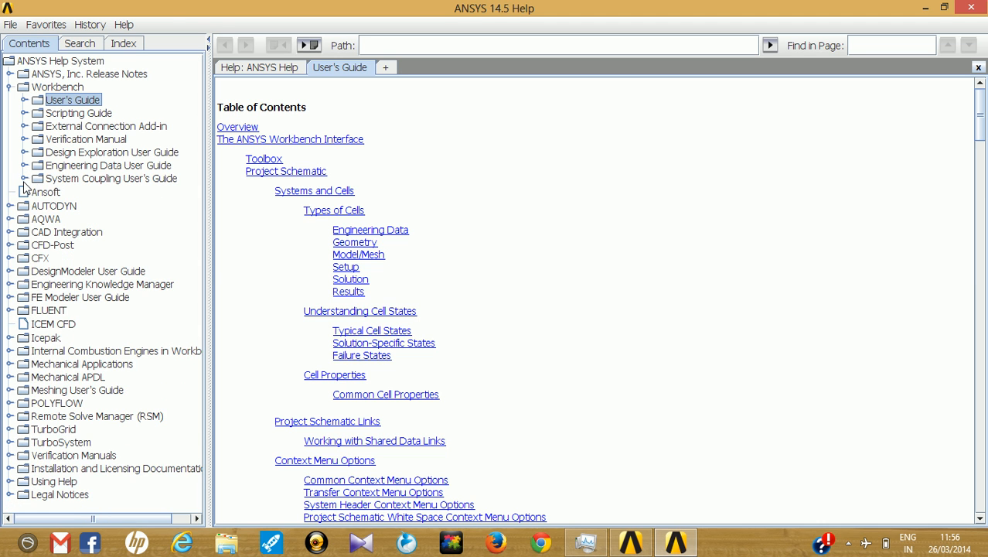
left_click(24, 126)
left_click(24, 126)
Open test case VMMECH001 from the Mechanical Application Descriptions in the Workbench Verification Manual
left_click(24, 139)
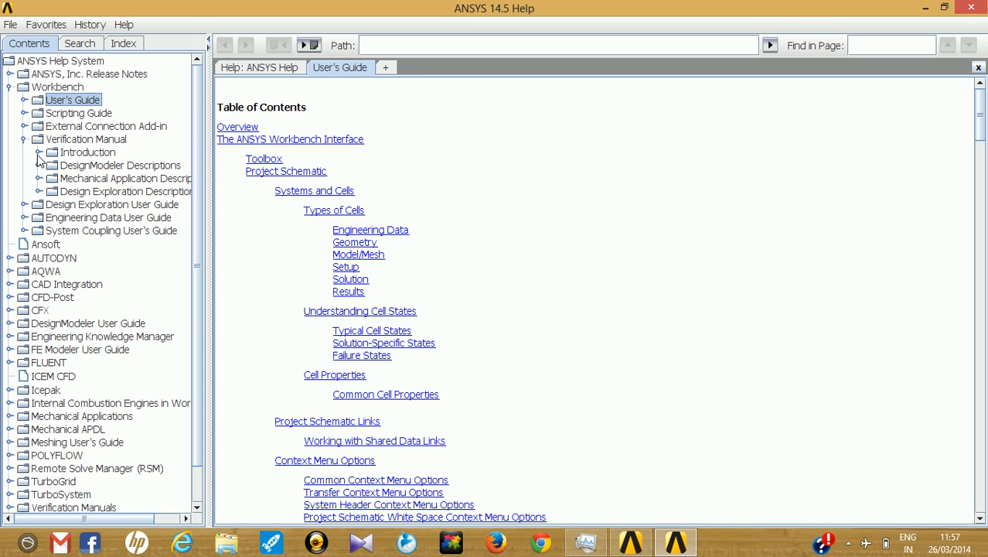
left_click(39, 178)
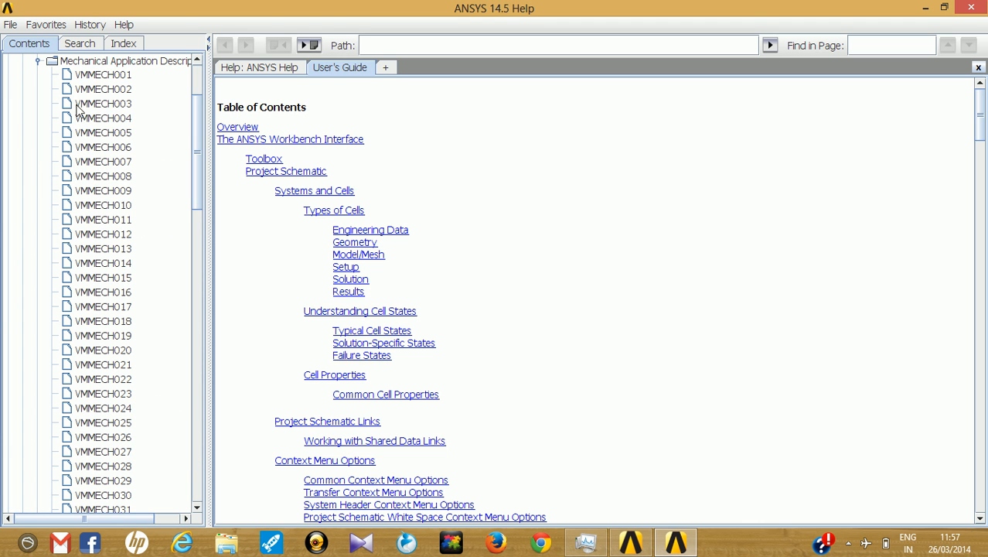
left_click(93, 75)
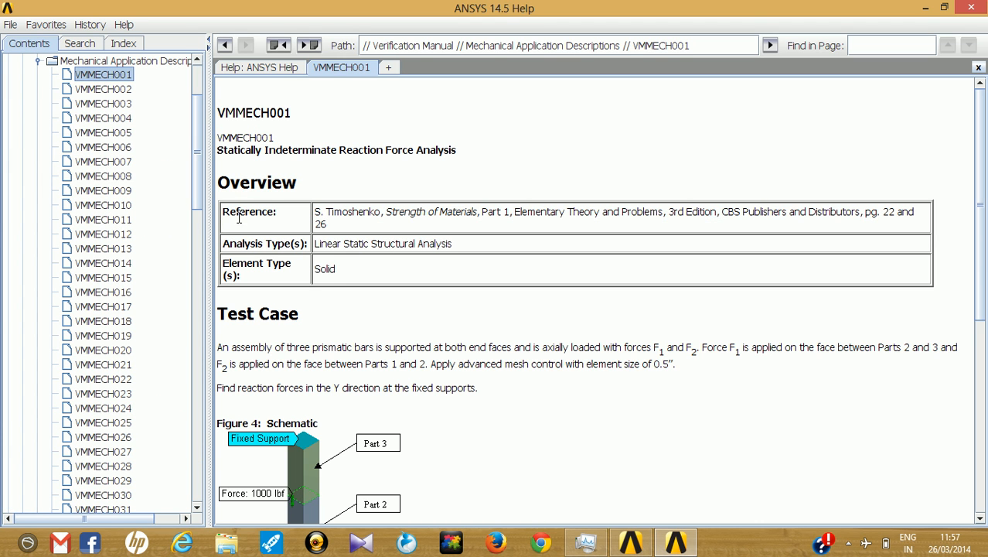
Examine the VMMECH001 page's test case description, schematic, material and geometric properties, loading and results comparison
scroll(329, 472, "down", 5)
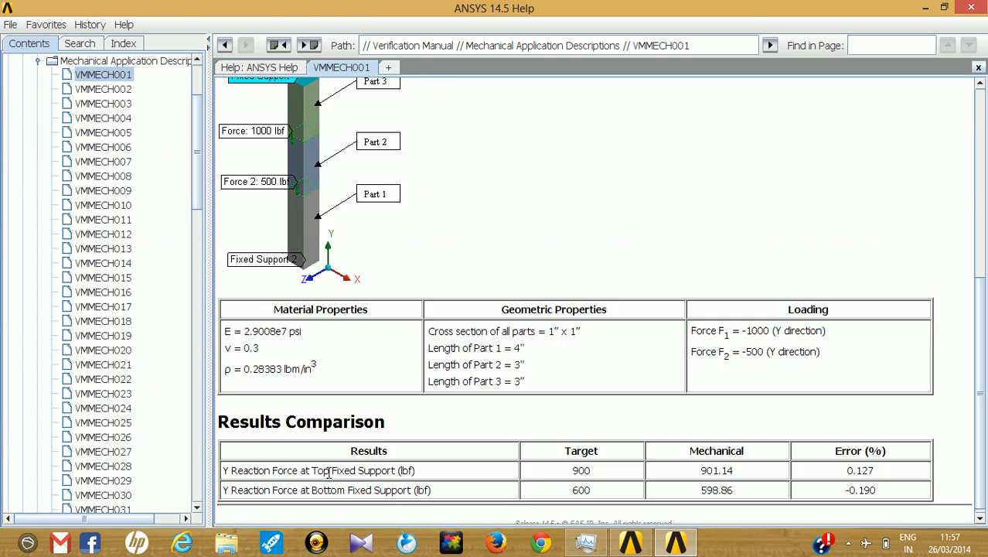
scroll(328, 472, "up", 5)
scroll(421, 386, "down", 8)
left_click_drag(698, 463, 729, 463)
scroll(536, 347, "up", 5)
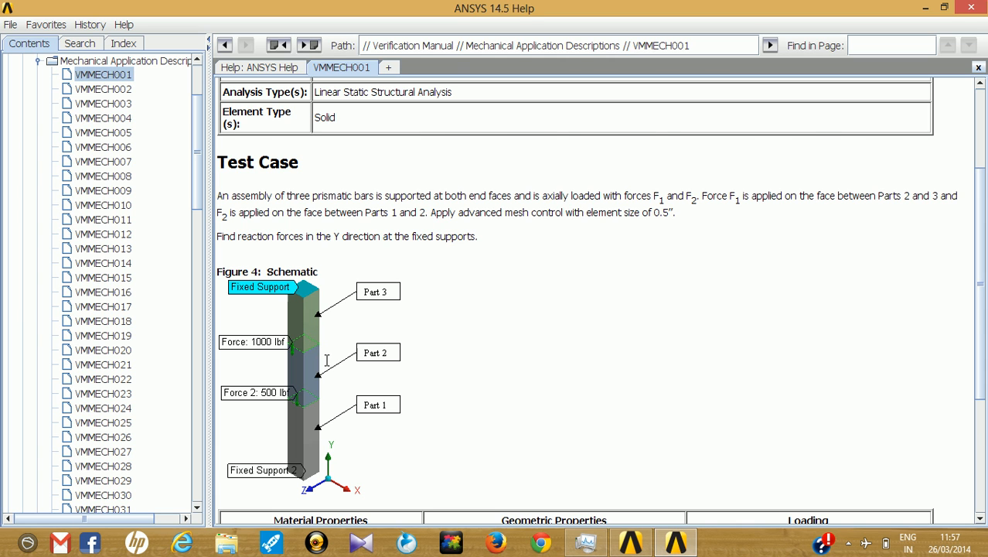
scroll(326, 360, "down", 2)
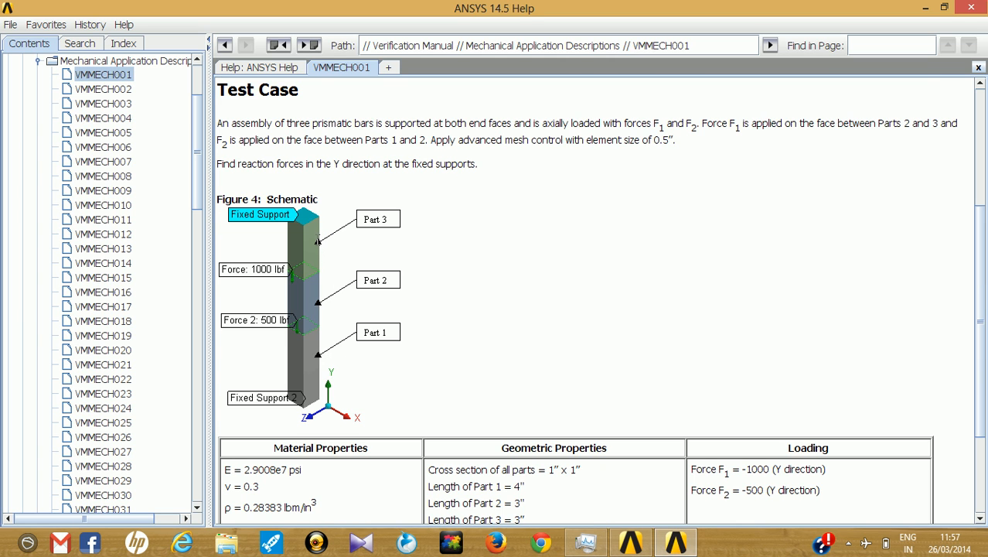
scroll(391, 307, "down", 4)
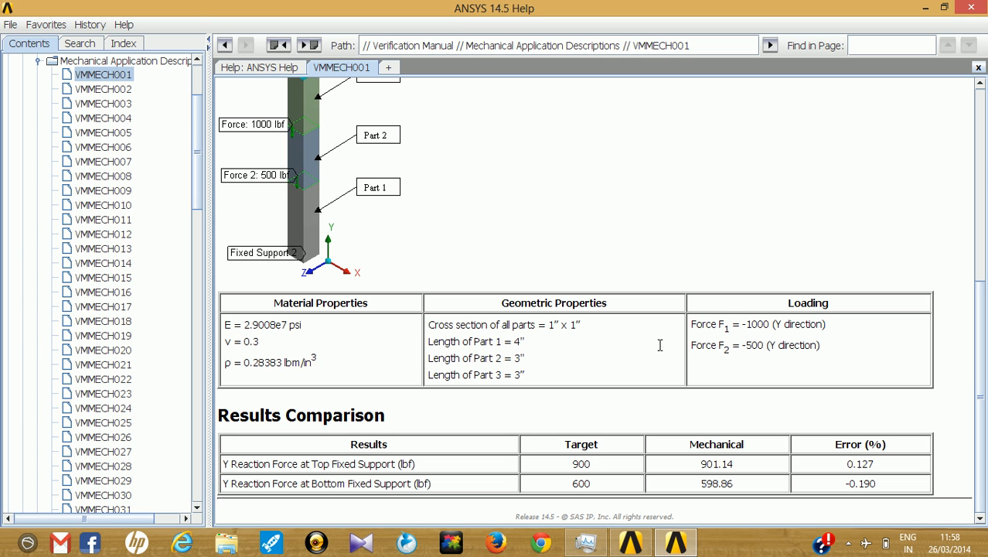
scroll(556, 322, "up", 5)
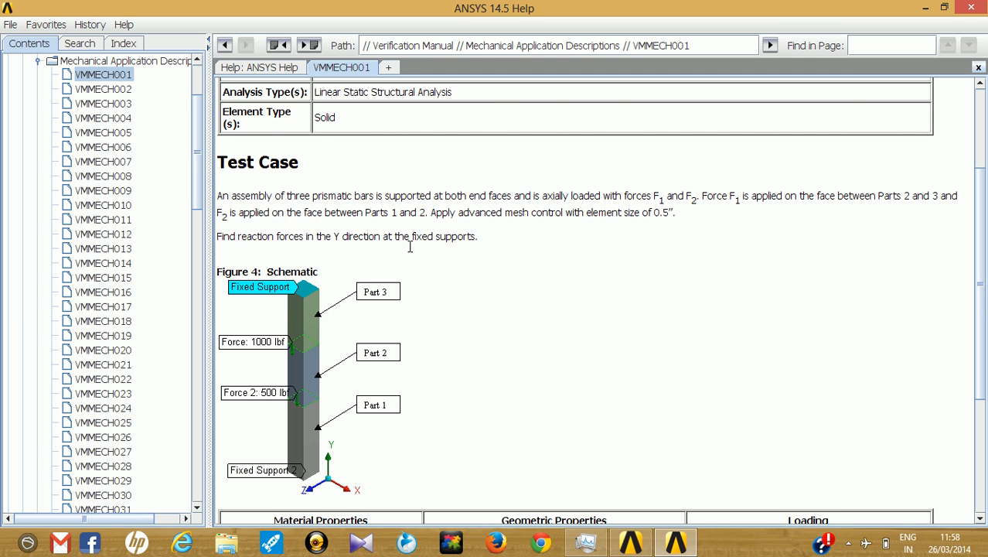
scroll(413, 259, "up", 2)
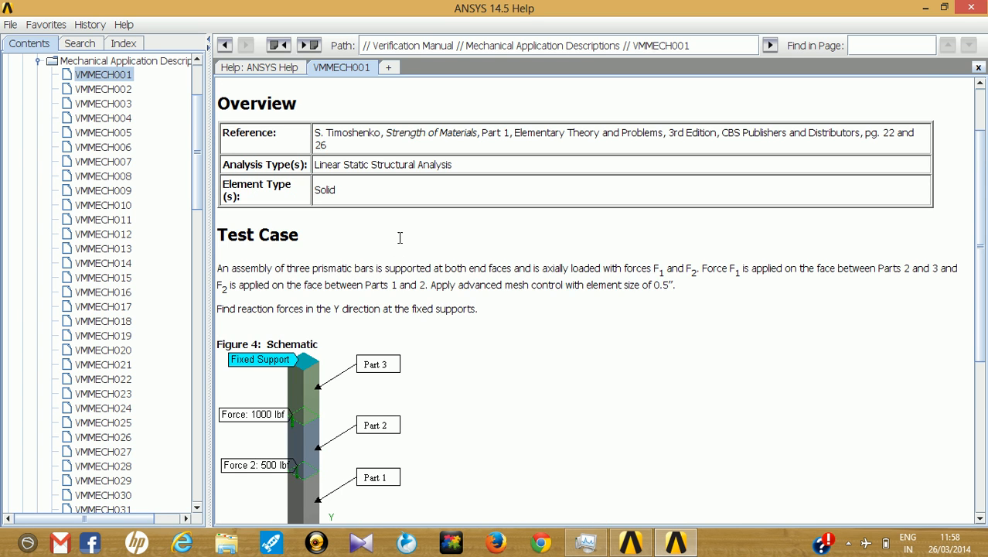
Switch to Workbench and add a Static Structural analysis system to the project schematic, keeping its default name
left_click(630, 543)
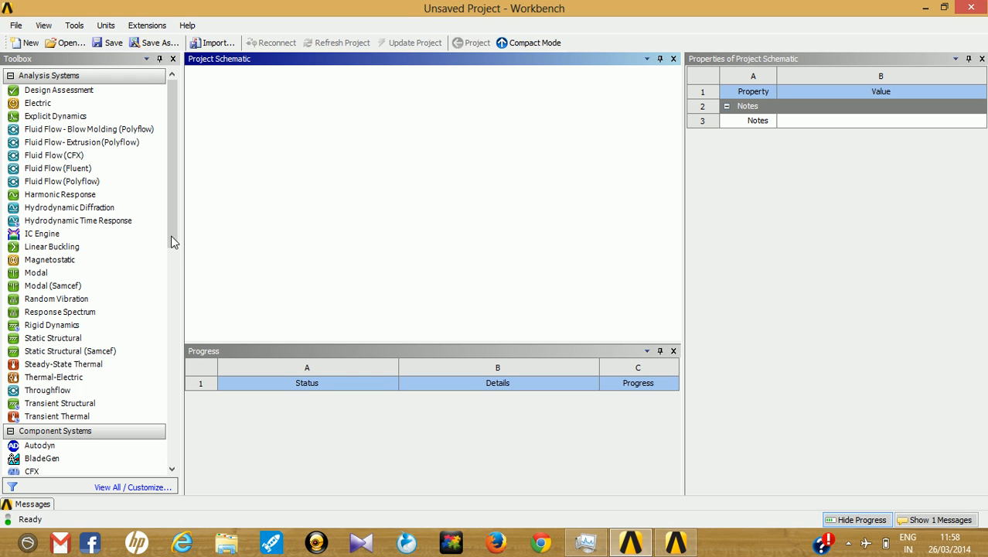
left_click(54, 155)
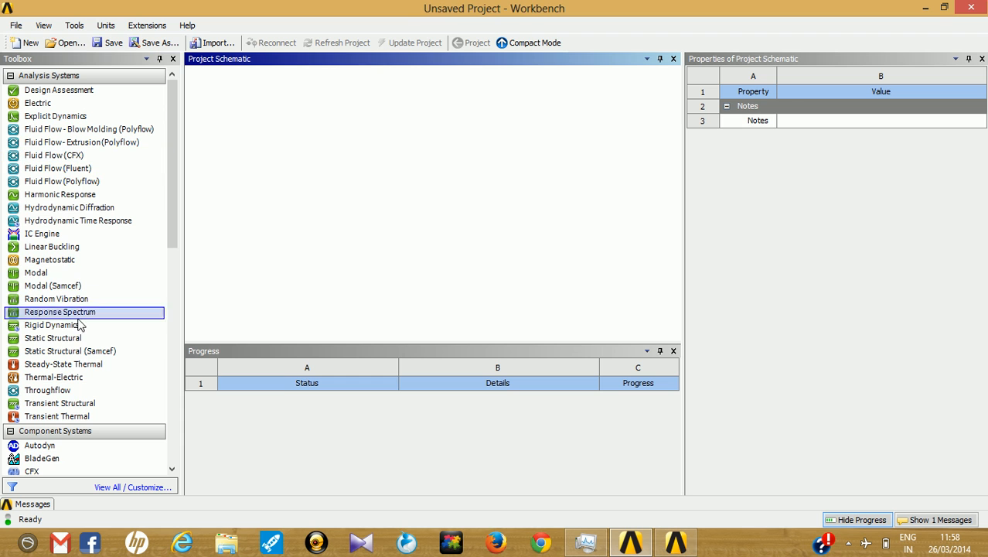
left_click_drag(178, 282, 225, 239)
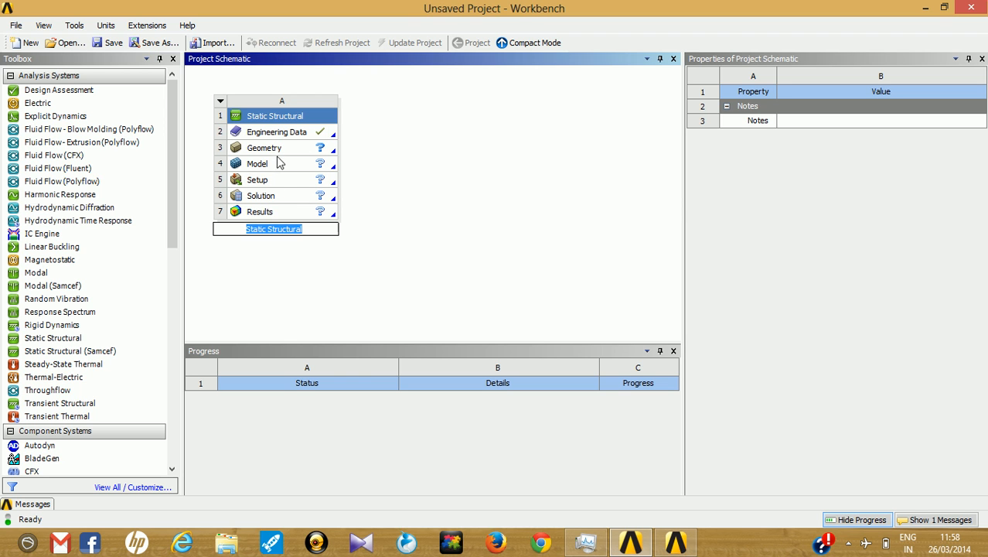
key("Return")
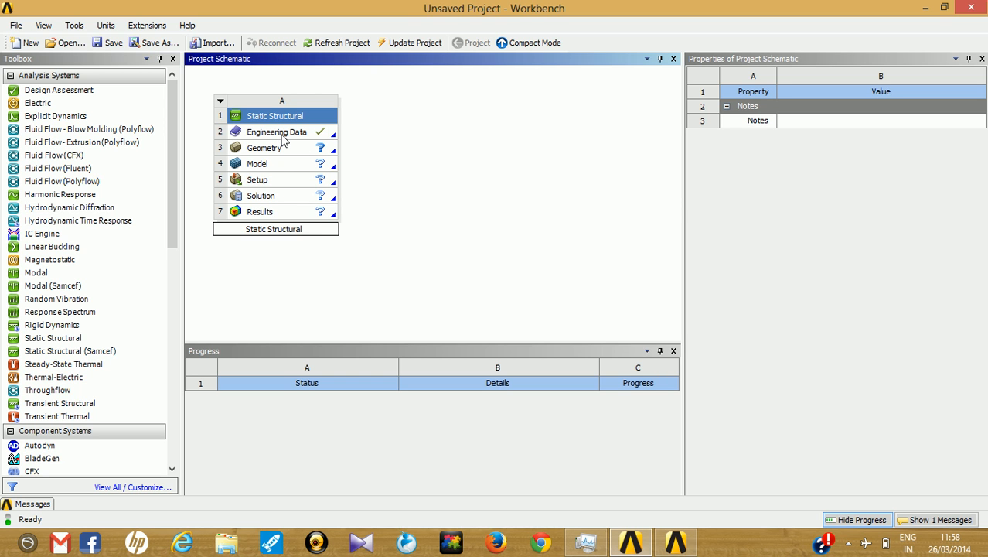
Check the VMMECH001 material properties in ANSYS Help and open the Static Structural system's Engineering Data in Workbench
left_click(679, 544)
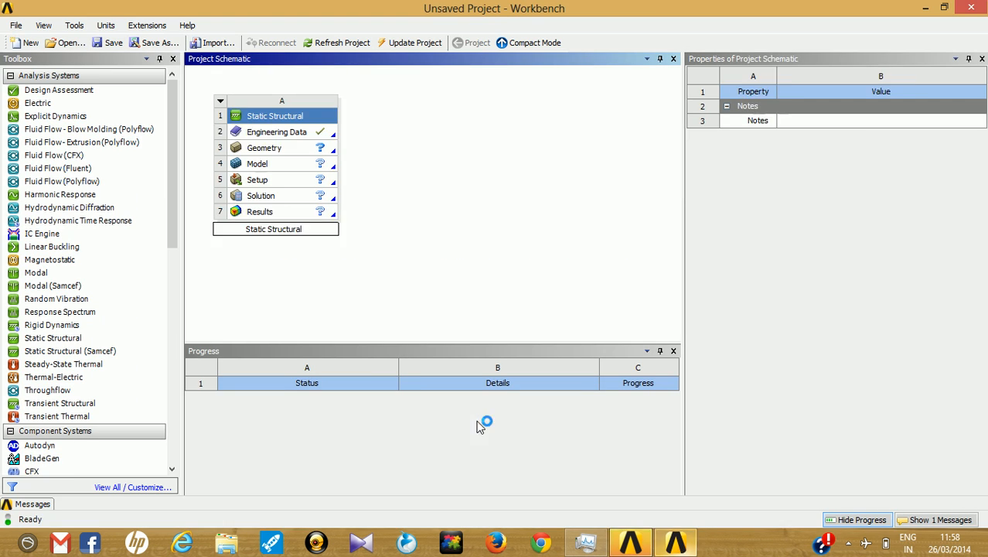
left_click(630, 544)
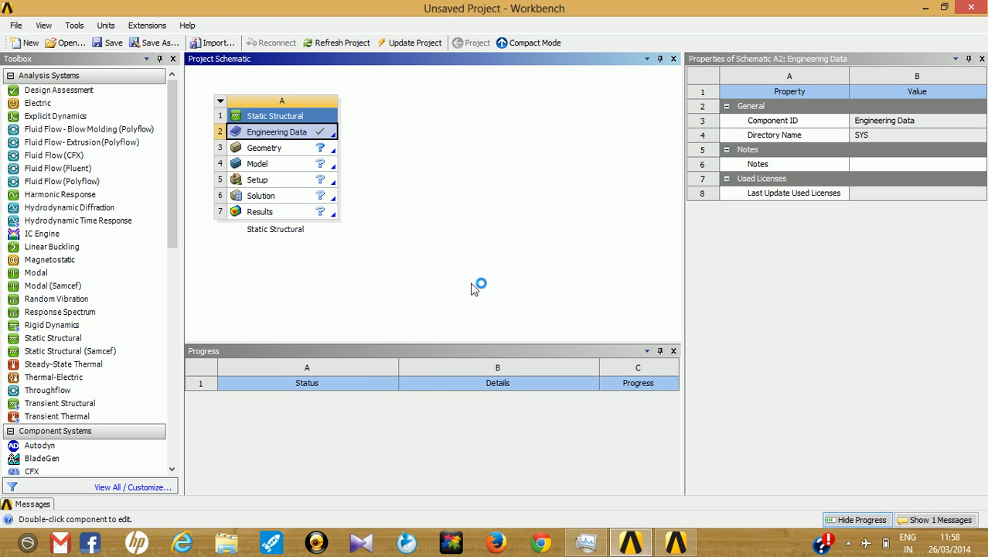
left_click(677, 544)
scroll(388, 421, "down", 5)
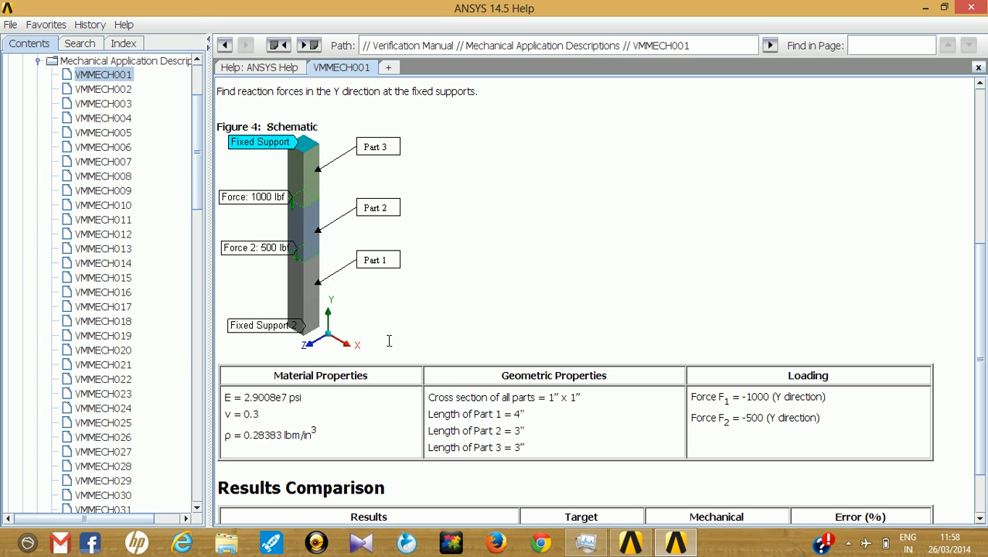
left_click(630, 544)
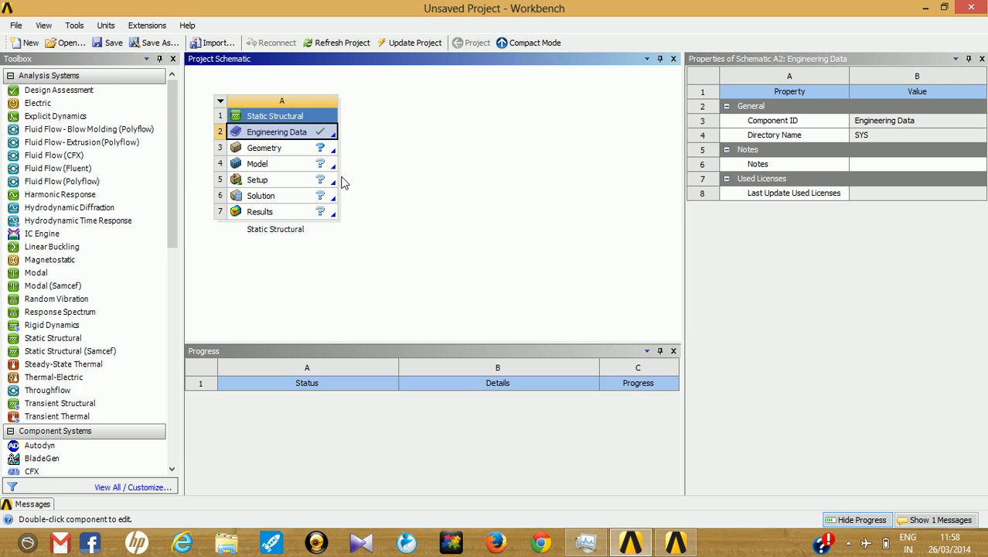
double_click(311, 133)
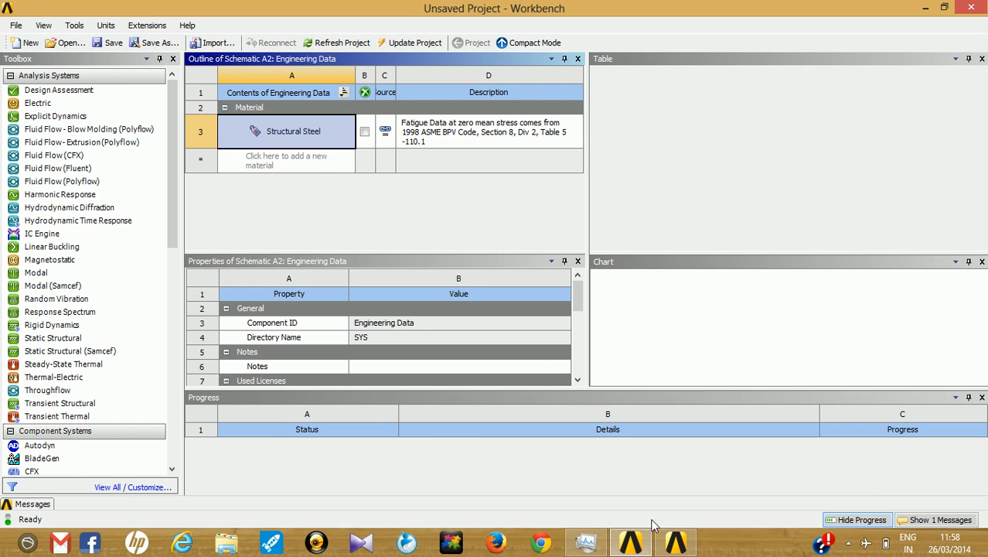
Add a new material named x to the Engineering Data and give it the Isotropic Elasticity property
scroll(338, 412, "up", 3)
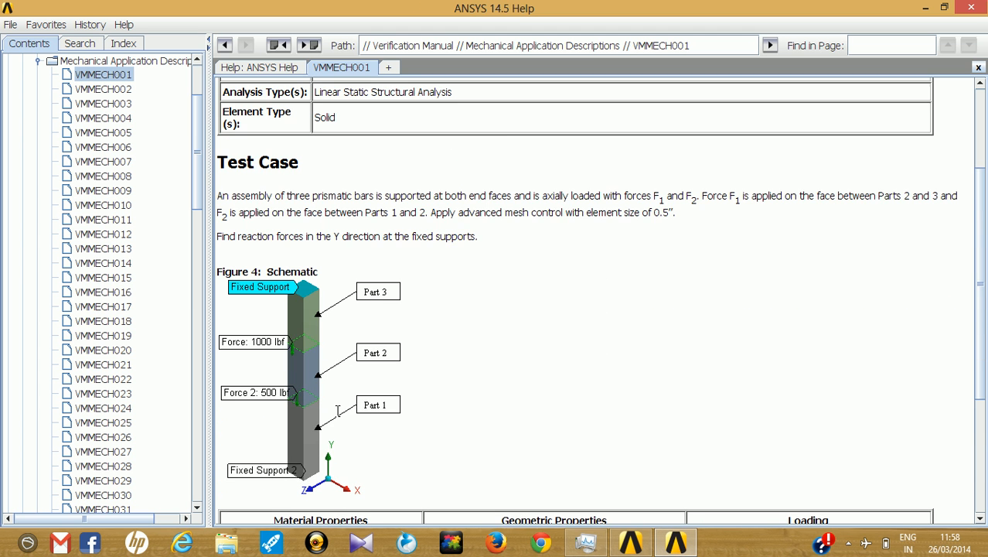
scroll(337, 409, "down", 3)
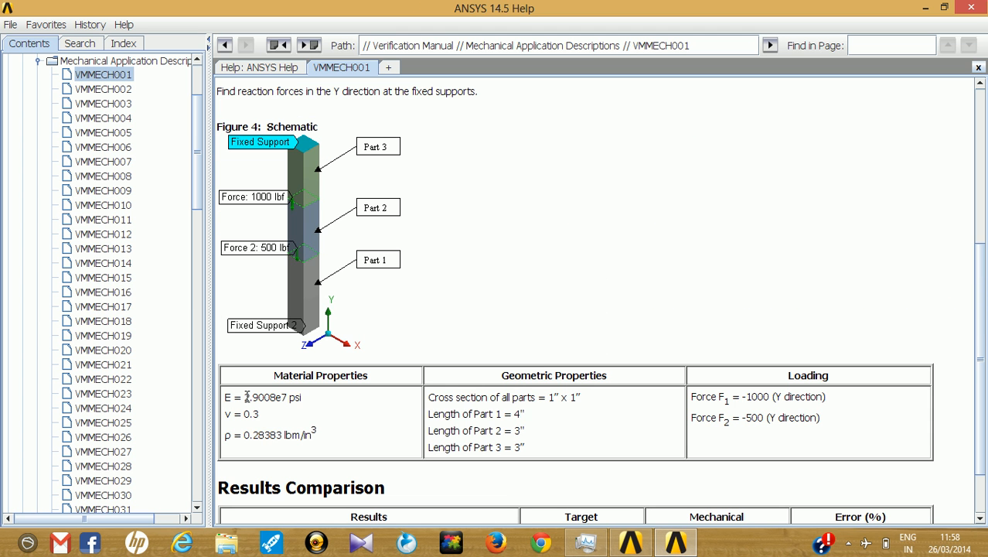
left_click(631, 543)
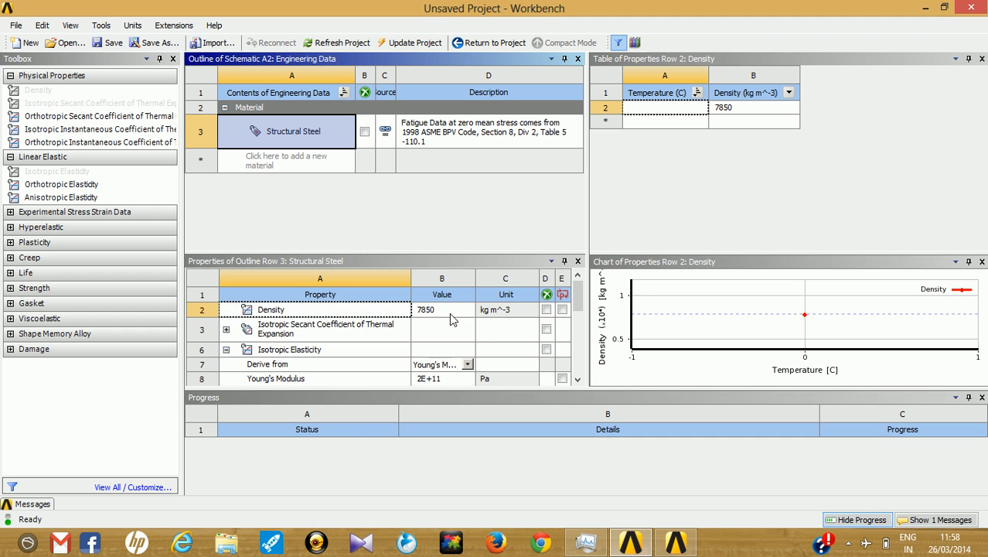
left_click(276, 164)
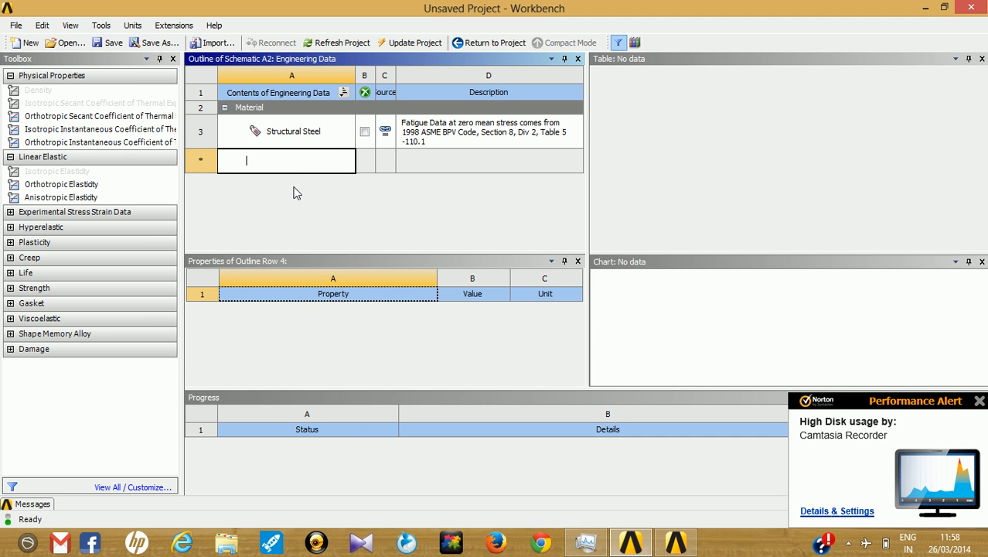
type("x")
key("Return")
left_click(979, 401)
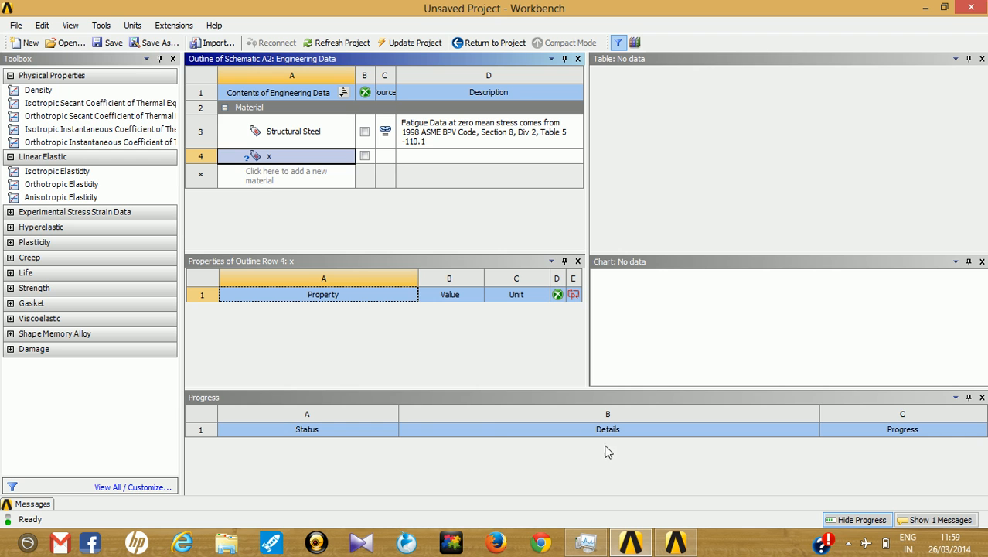
left_click(50, 172)
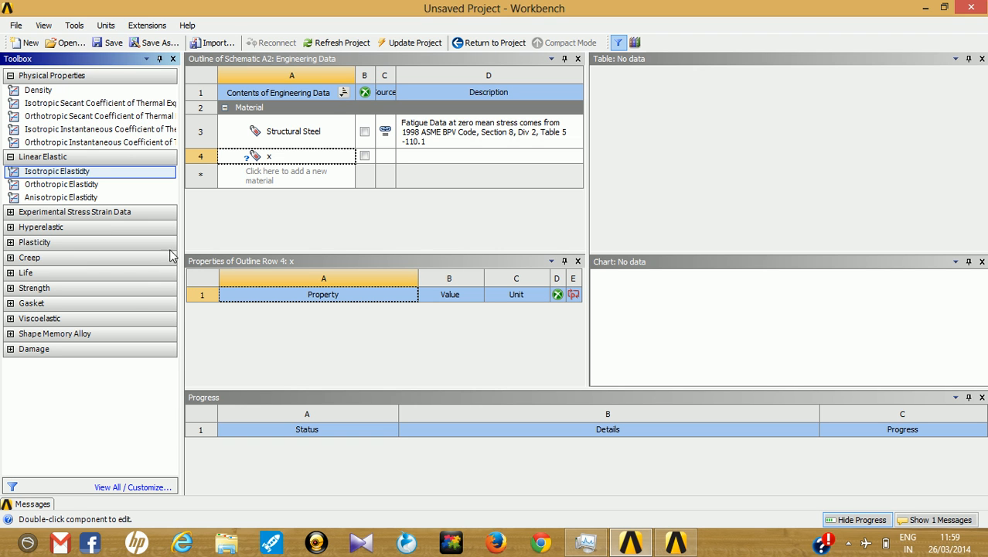
left_click_drag(87, 173, 224, 264)
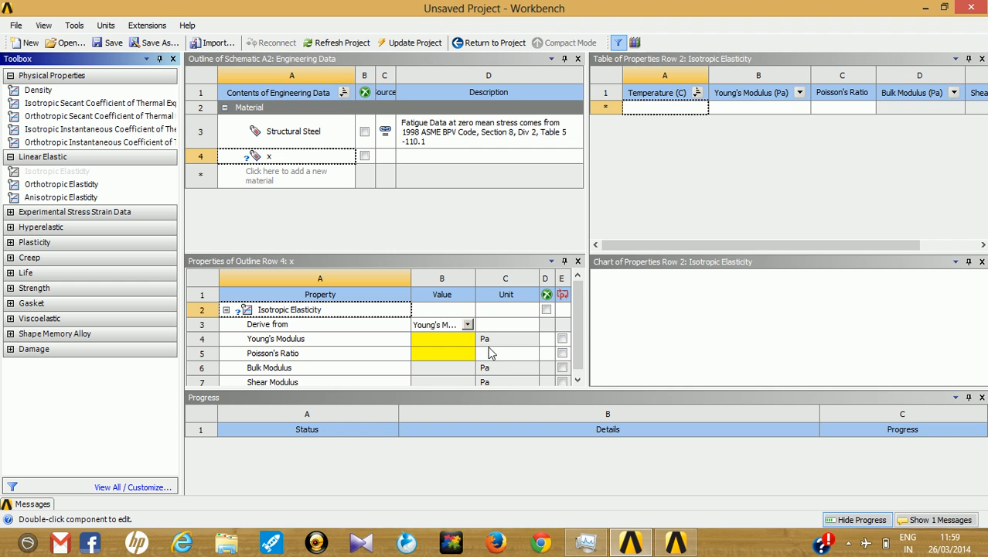
Check the modulus unit in the VMMECH001 help page and set the Workbench project units to U.S. Customary (lbm,in,s,°F,A,lbf,V)
left_click(676, 542)
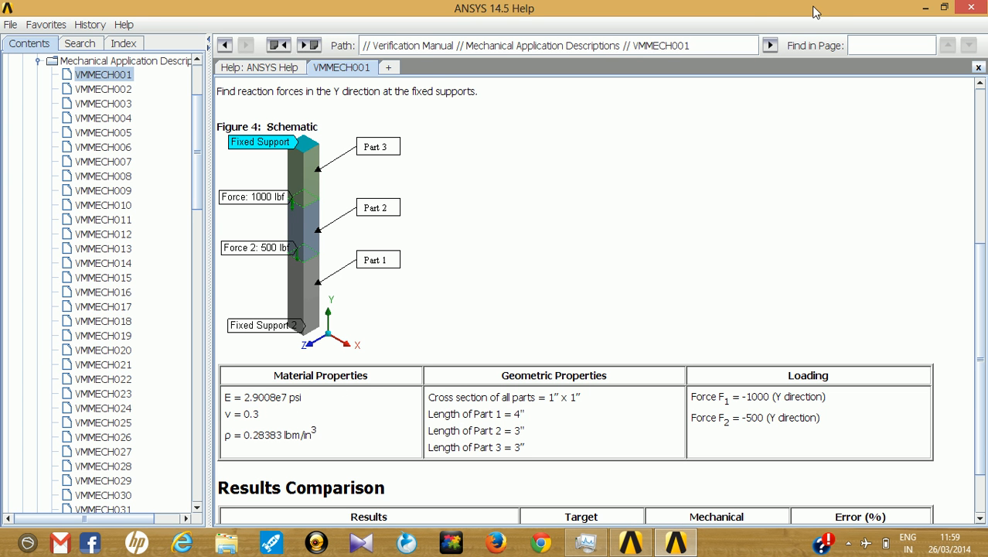
left_click(928, 8)
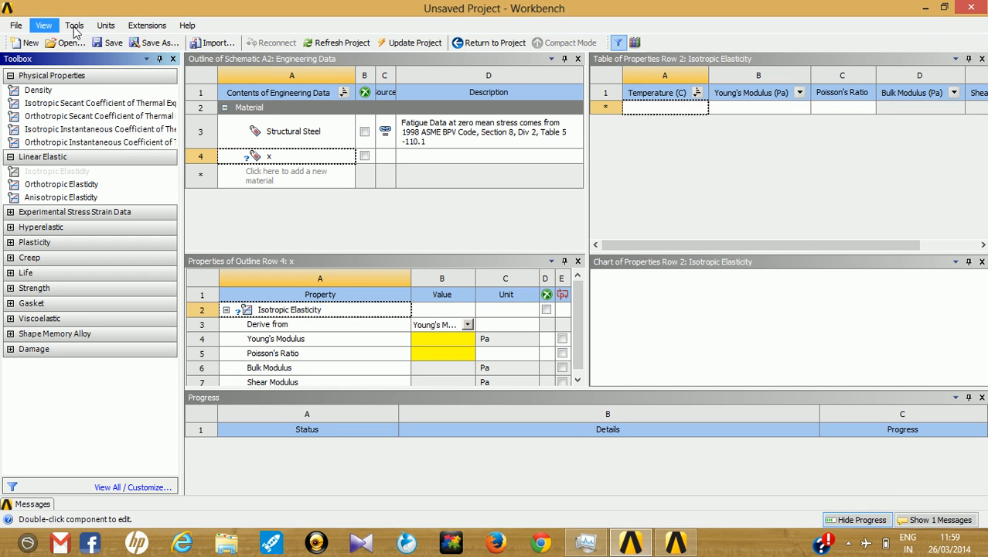
left_click(106, 26)
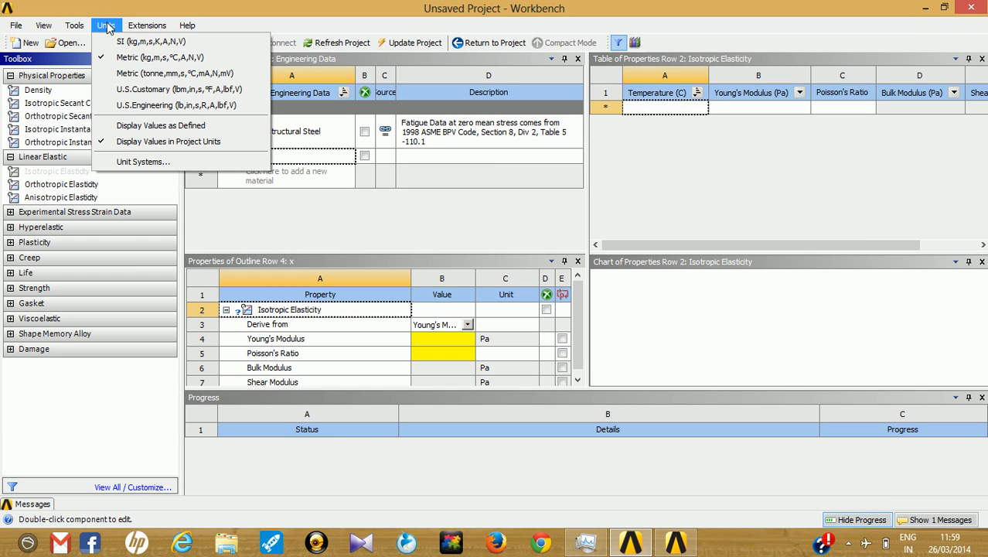
left_click(185, 93)
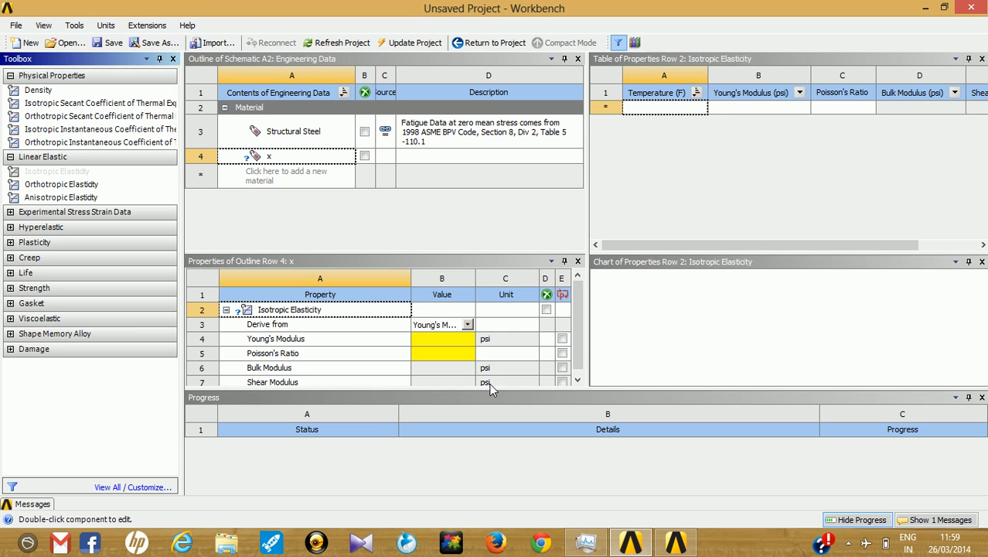
Copy the Young's modulus from the VMMECH001 help page and set material x's Young's Modulus to 2.9008E+07 psi
left_click(674, 543)
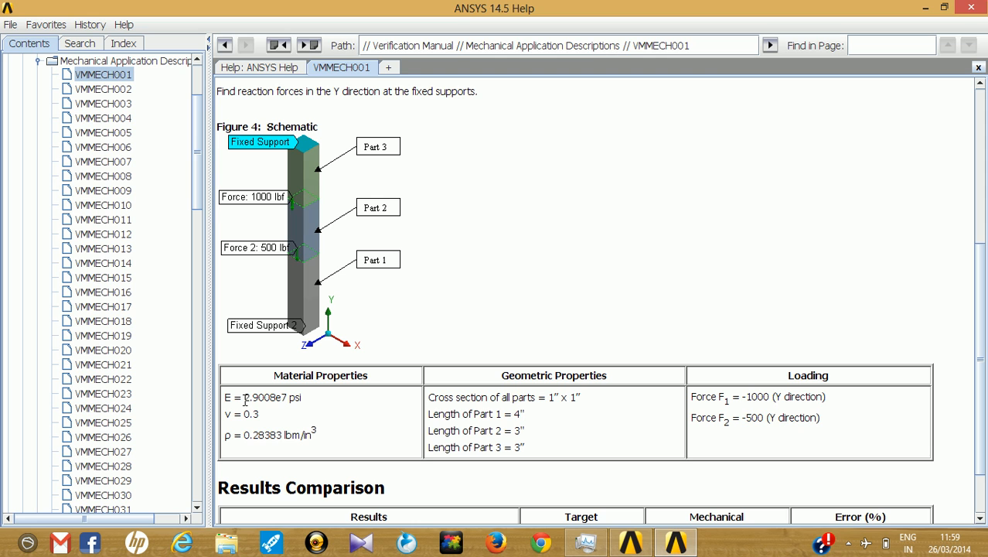
left_click_drag(247, 398, 287, 399)
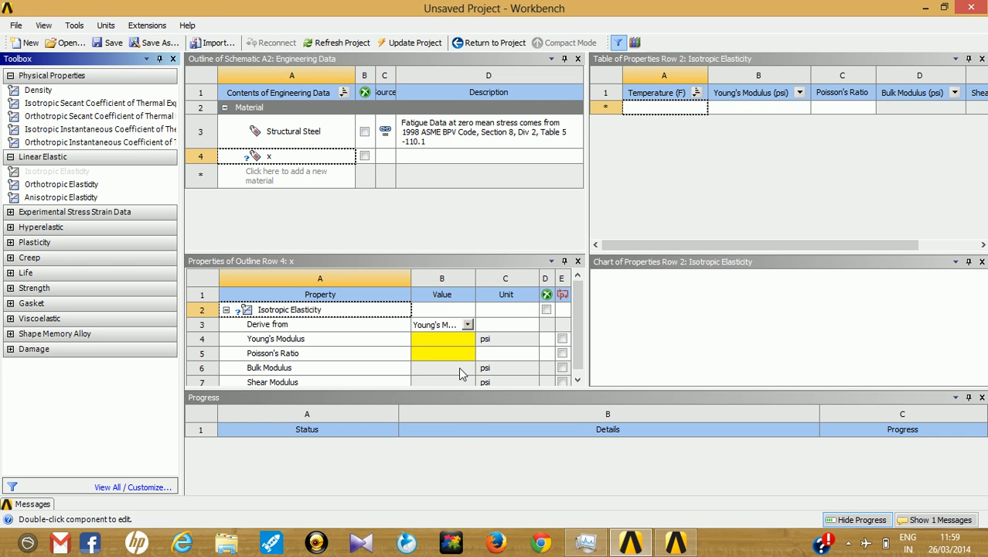
left_click(451, 340)
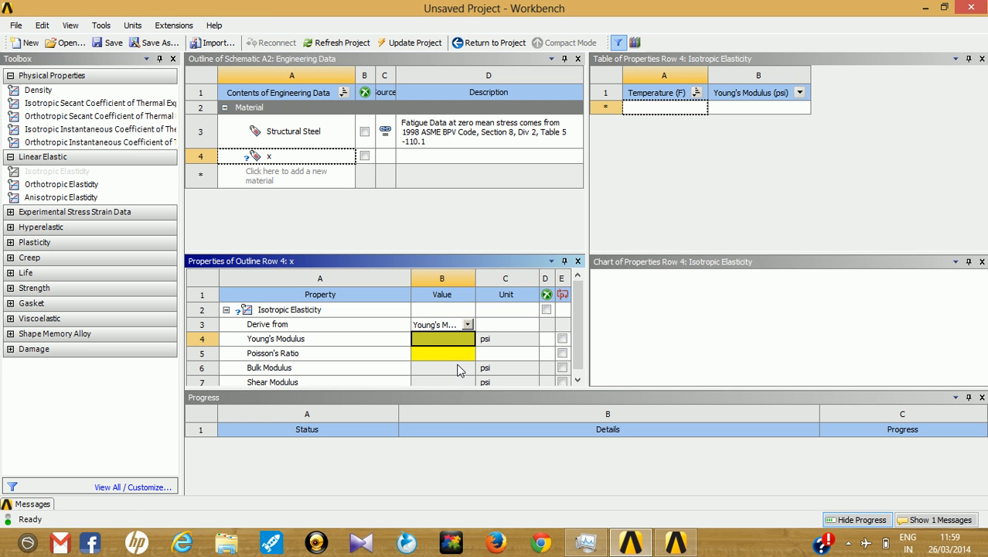
type("2.9008E+07")
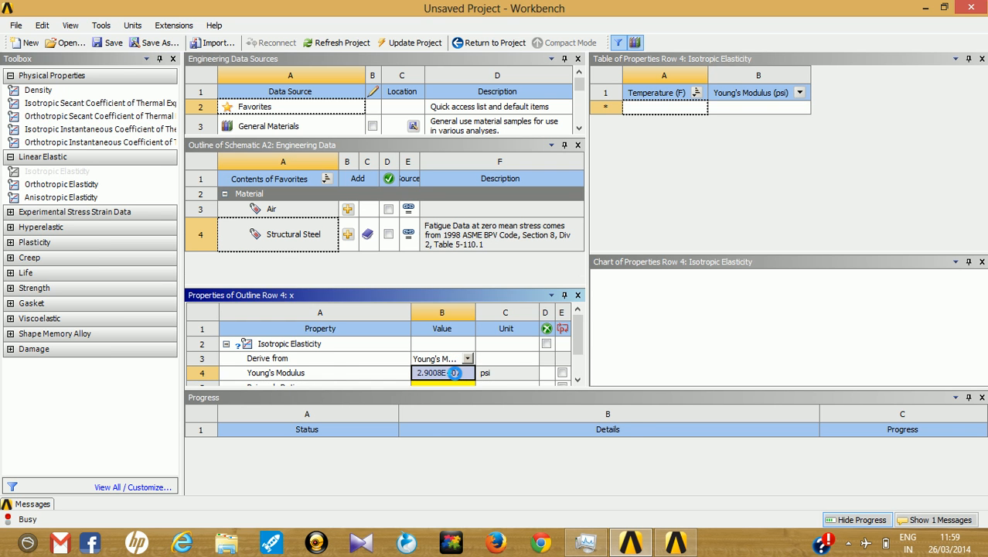
Close the Progress view and hide the Engineering Data Sources so that material x's properties are shown again
left_click(982, 396)
left_click_drag(577, 430, 582, 397)
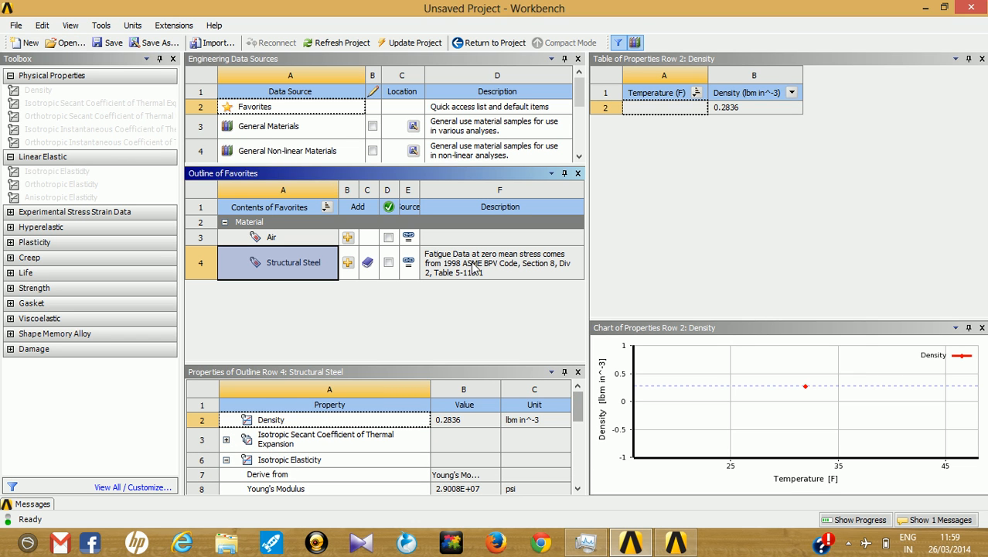
left_click(634, 43)
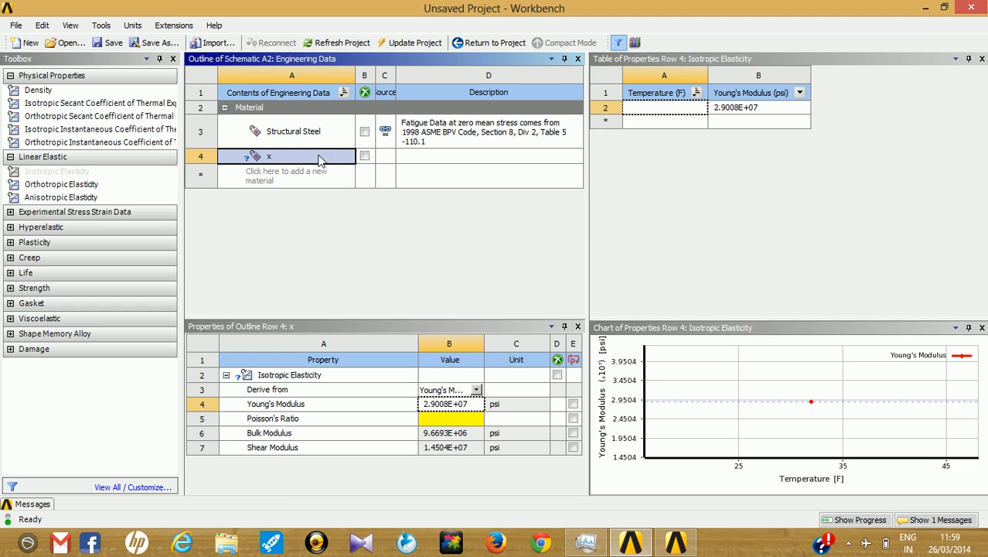
Check Poisson's ratio in the VMMECH001 help page and set material x's Poisson's Ratio to 0.3
left_click(459, 418)
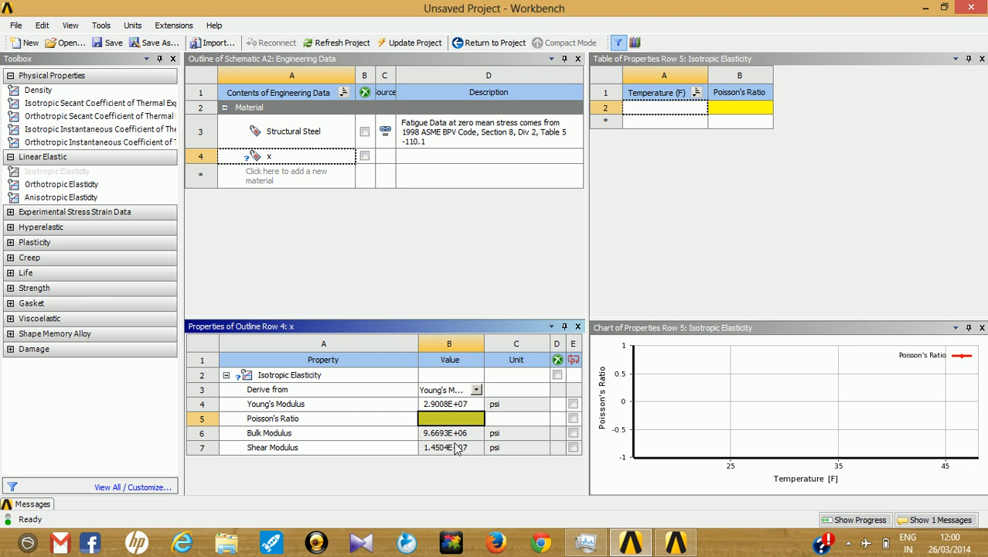
left_click(675, 542)
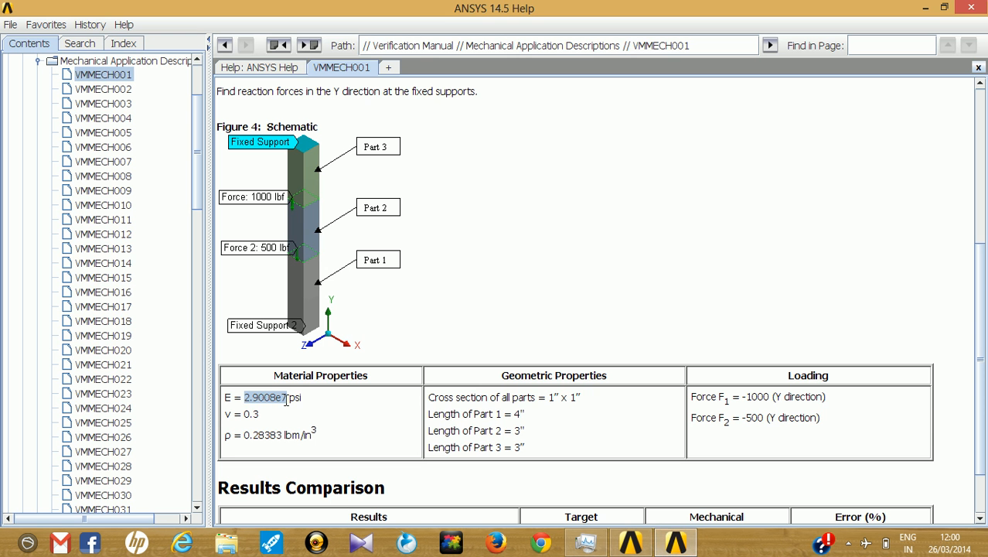
left_click(631, 542)
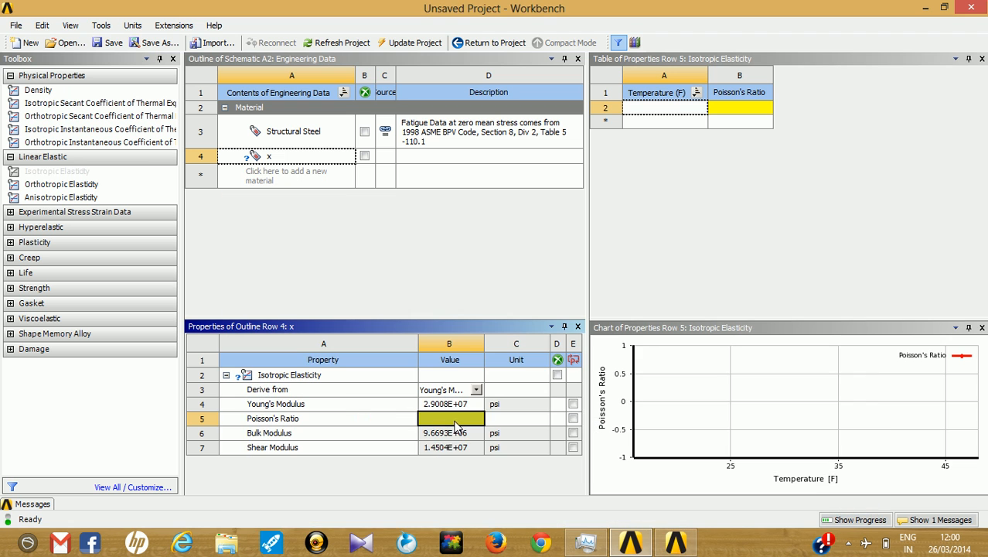
type("0.3")
key("Return")
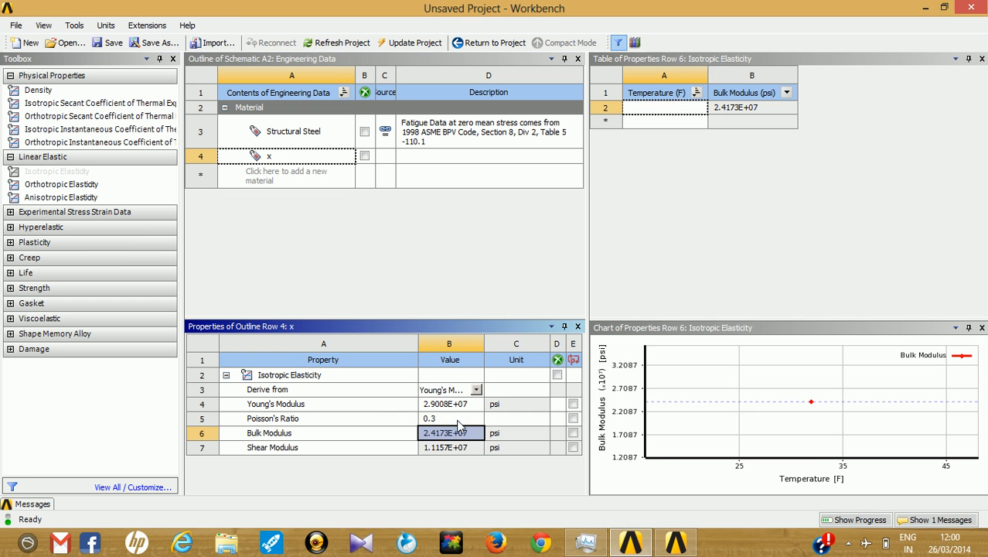
Add the Density property to material x and set it to 0.28383 lbm in^-3, copied from the VMMECH001 help page
double_click(38, 90)
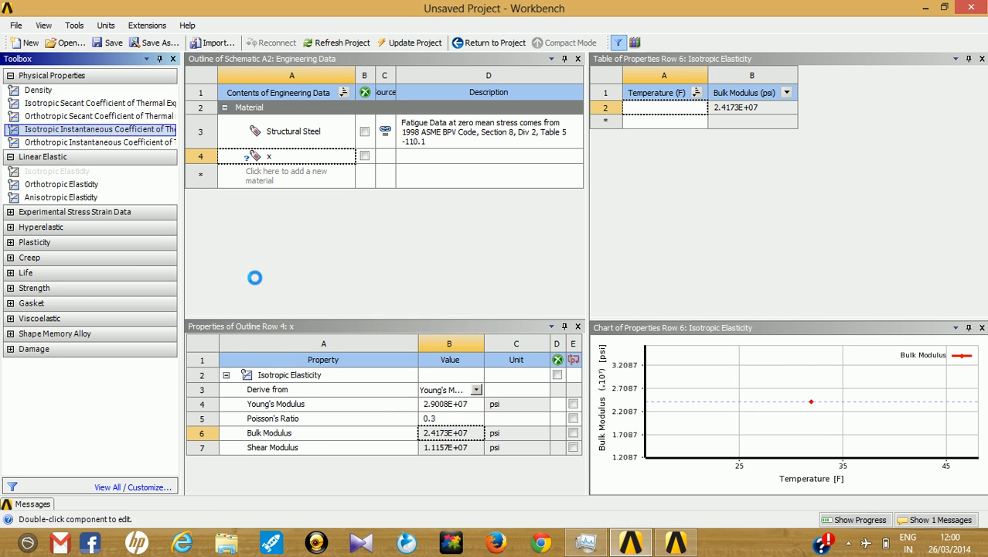
left_click(675, 545)
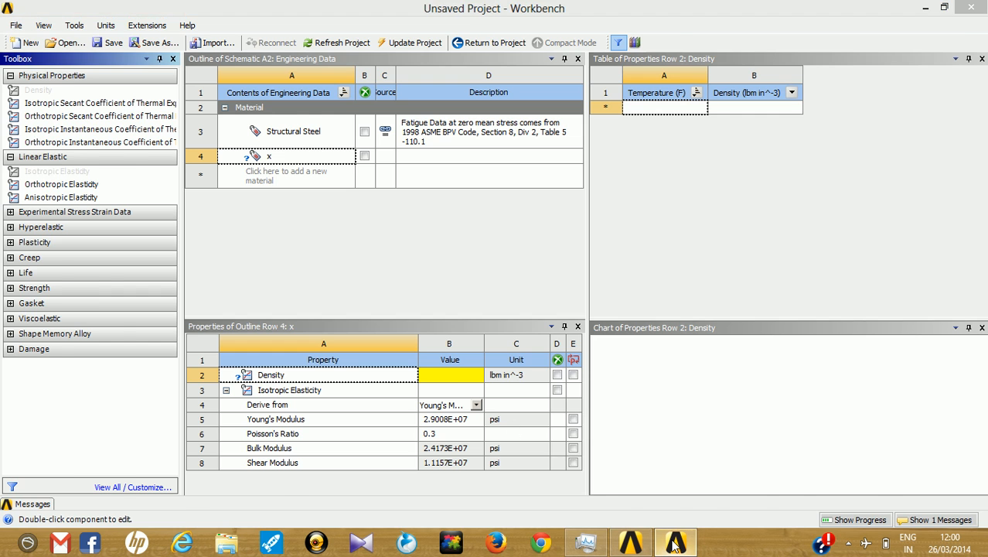
left_click_drag(243, 435, 272, 435)
left_click(284, 434)
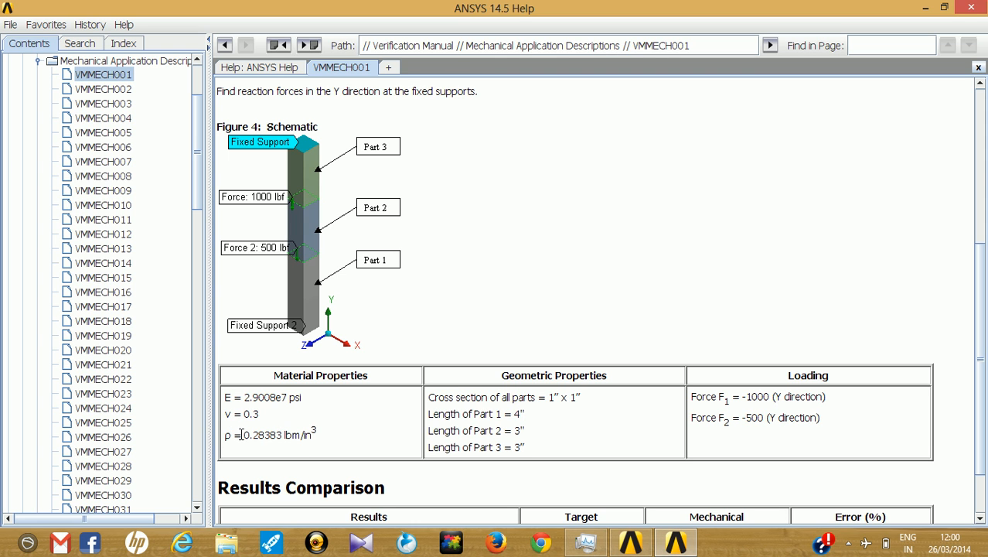
left_click_drag(243, 436, 265, 436)
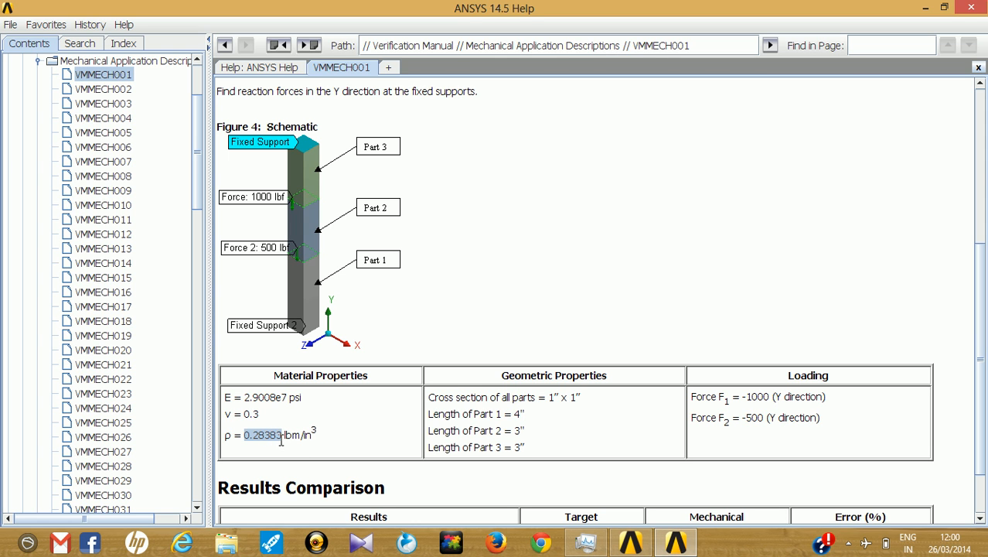
left_click(630, 541)
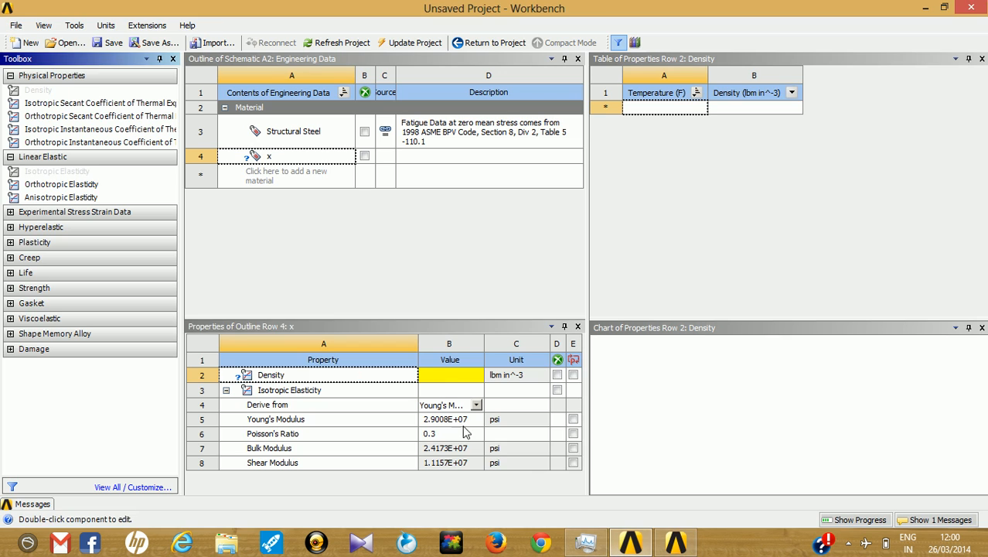
left_click(450, 376)
type("0.28383")
key("Return")
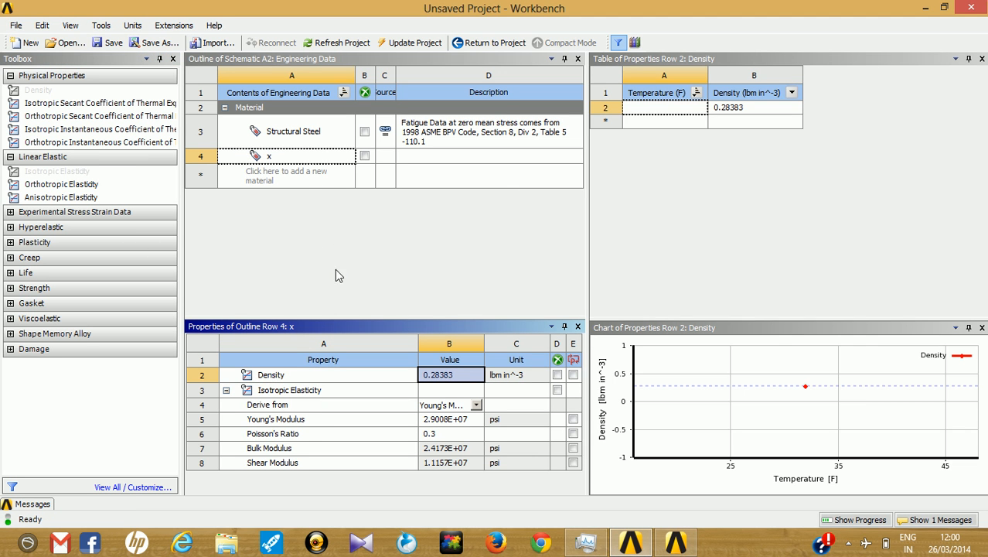
Return to the project and open the Static Structural system's Geometry in DesignModeler with Inch as the length unit
left_click(469, 43)
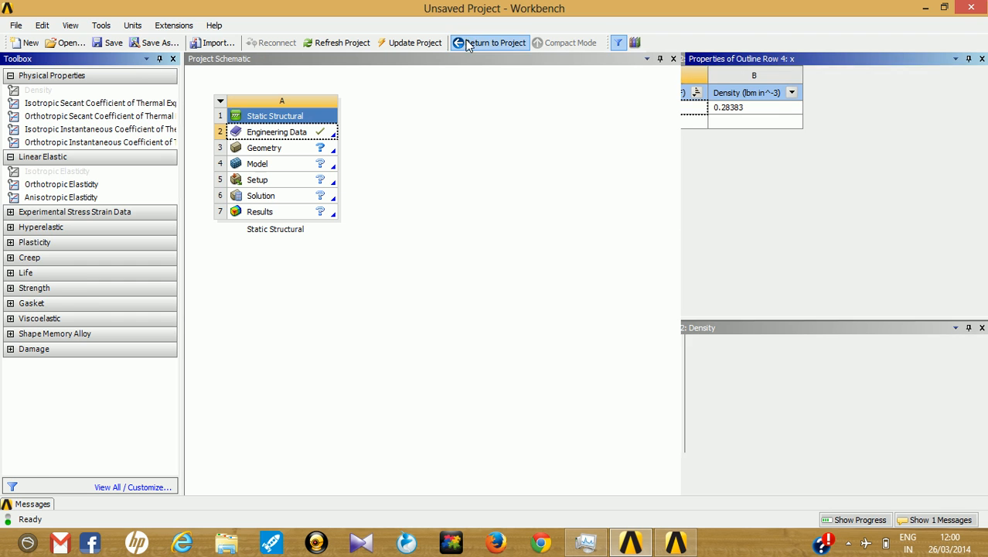
double_click(267, 147)
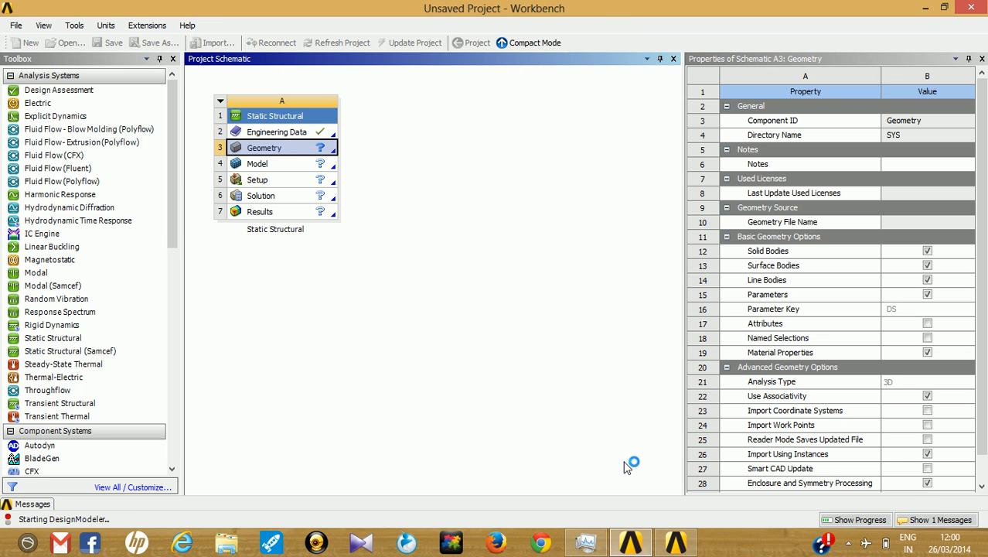
left_click(675, 543)
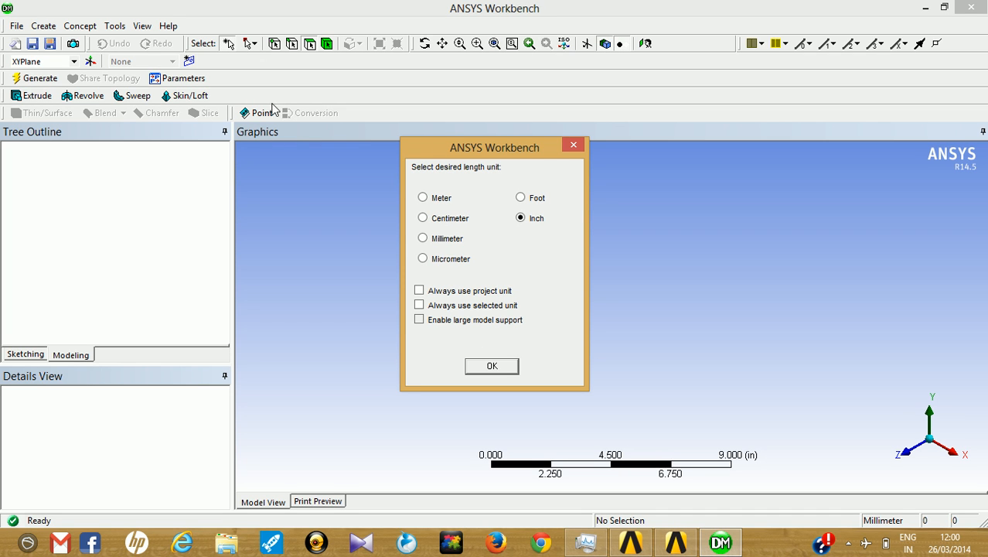
left_click_drag(501, 150, 493, 102)
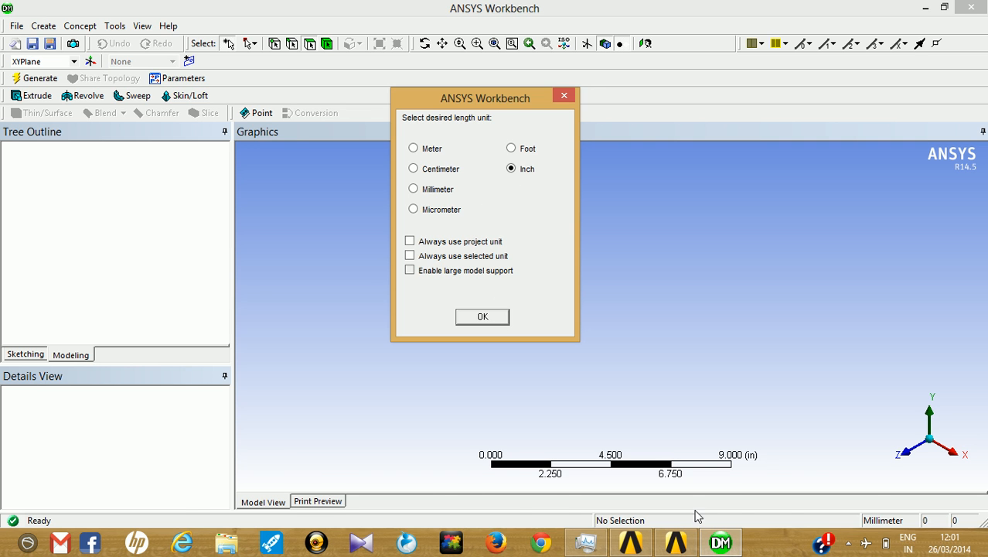
left_click(678, 543)
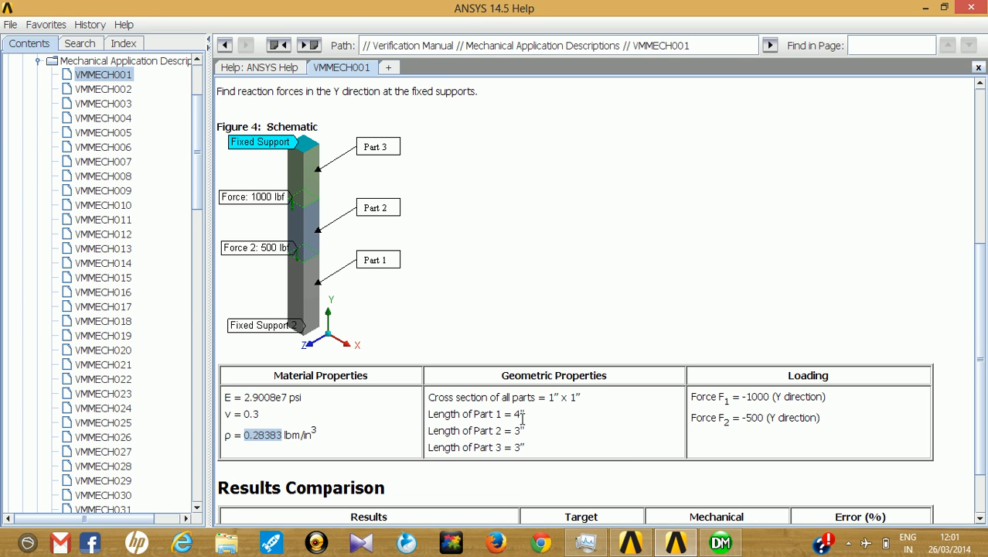
left_click(717, 543)
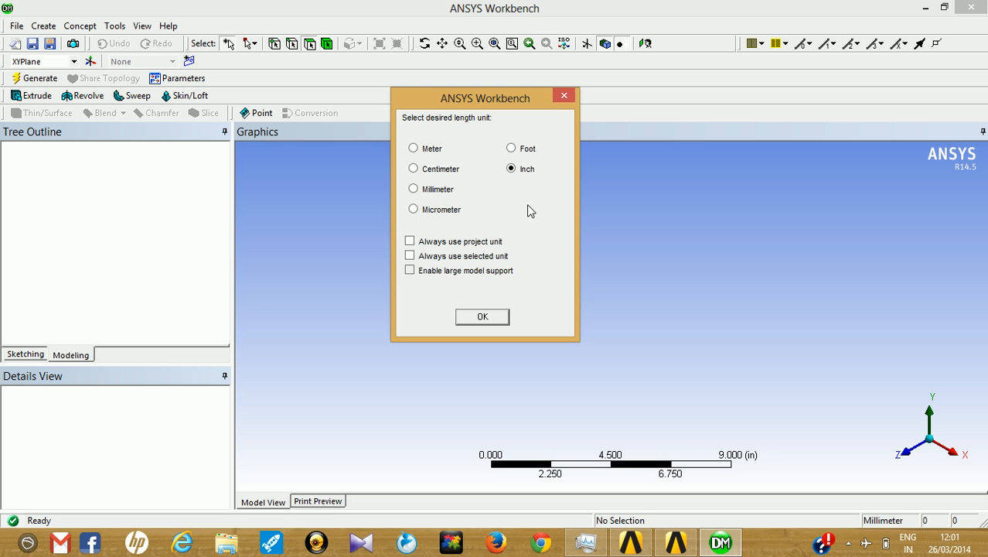
left_click(483, 316)
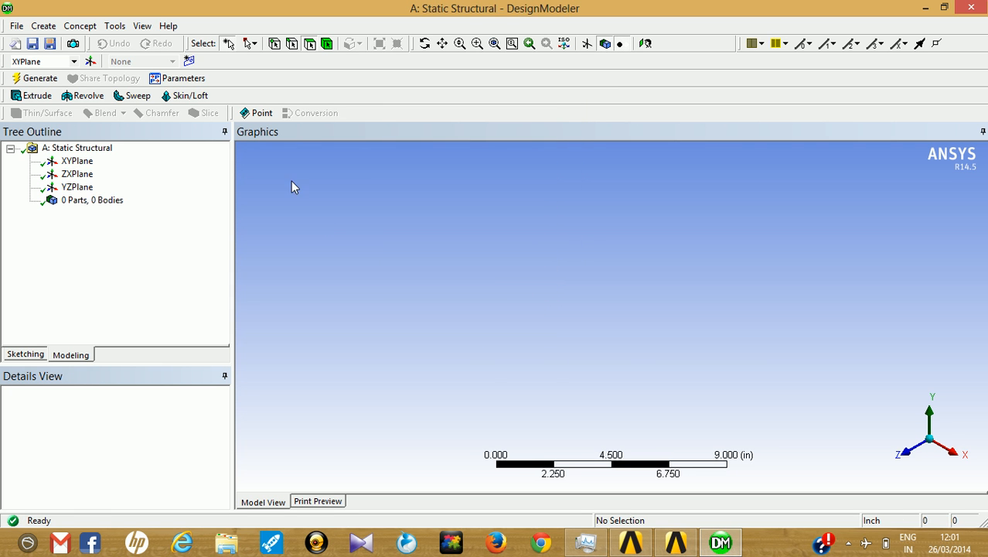
Generate a construction point in DesignModeler with the Manual Input definition at X, Y and Z coordinates of 0 in
left_click(711, 537)
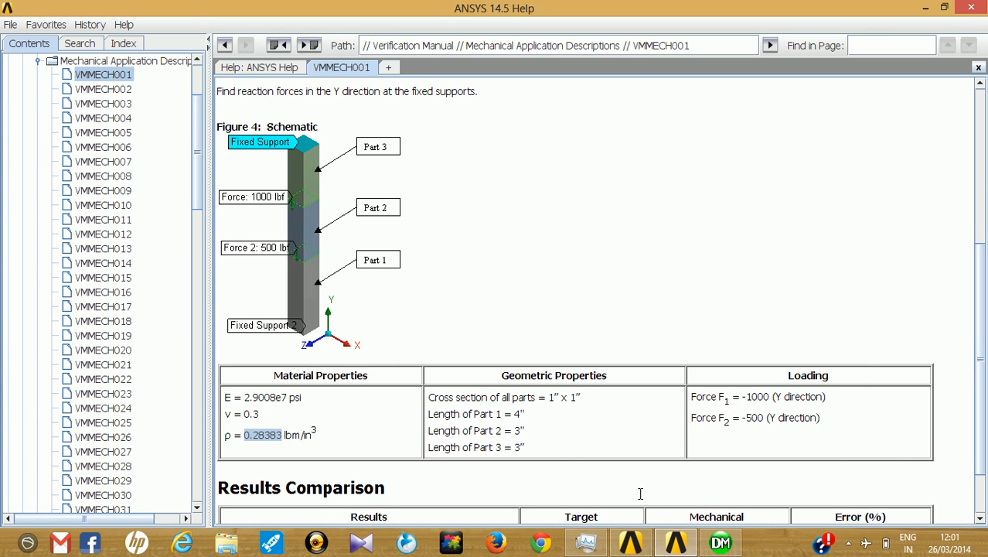
left_click(720, 543)
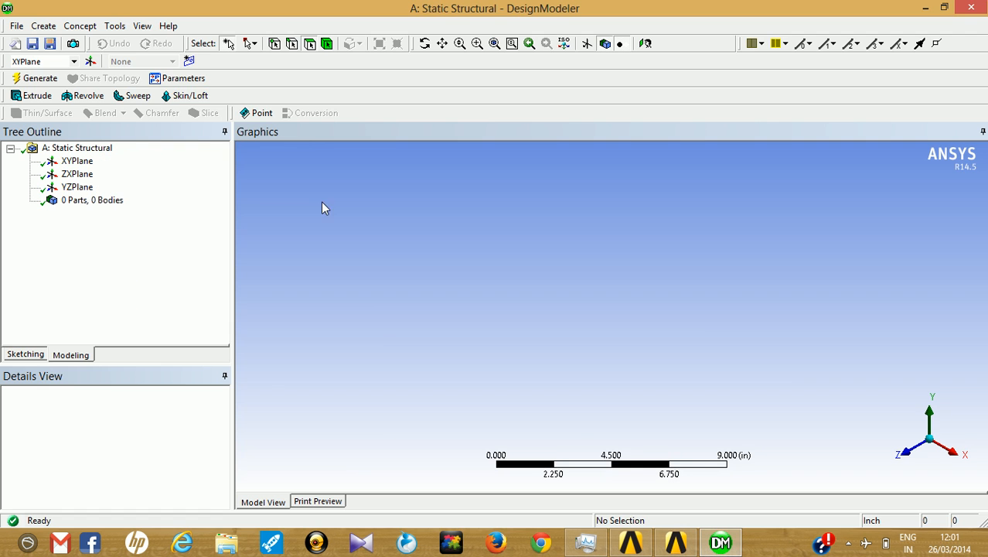
left_click(256, 112)
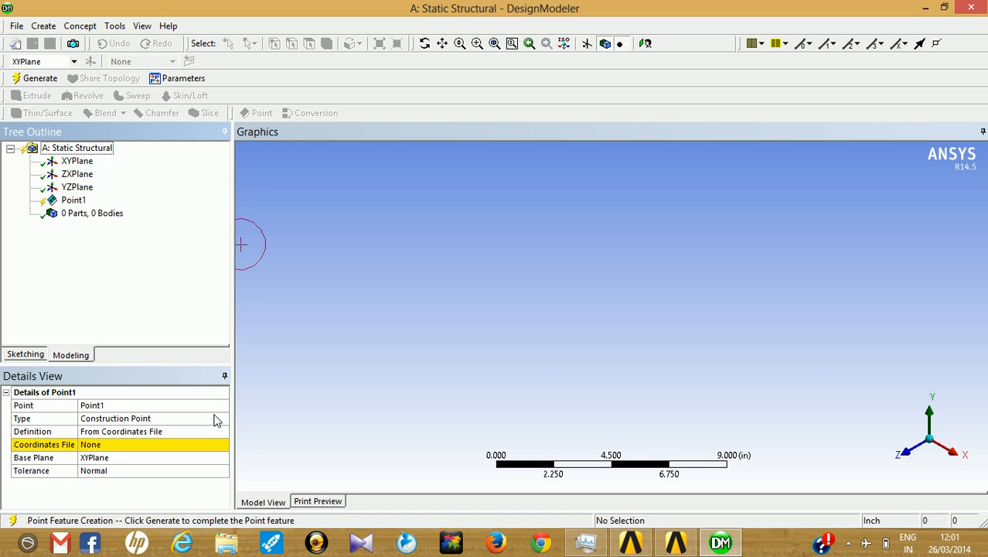
left_click(215, 419)
left_click(221, 418)
left_click(212, 398)
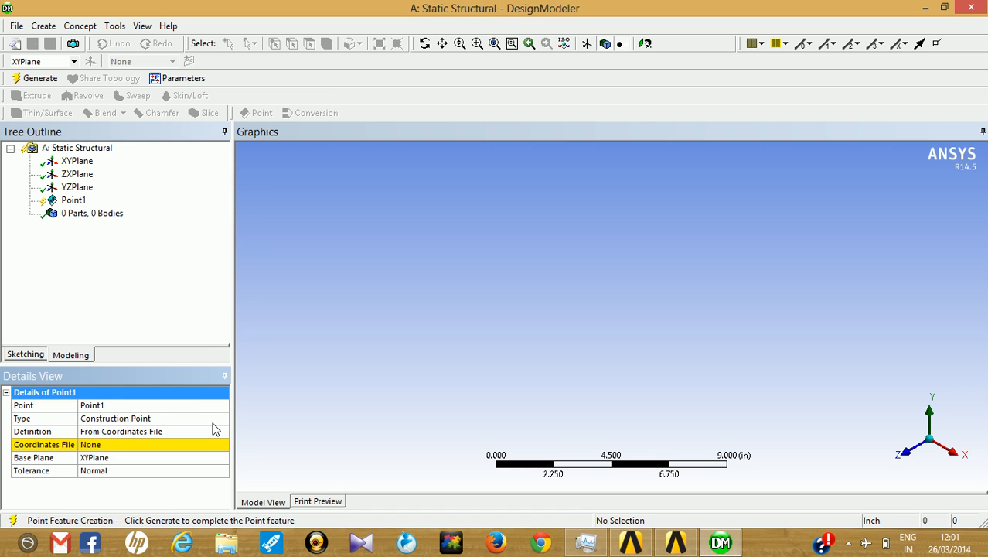
left_click(215, 431)
left_click(221, 431)
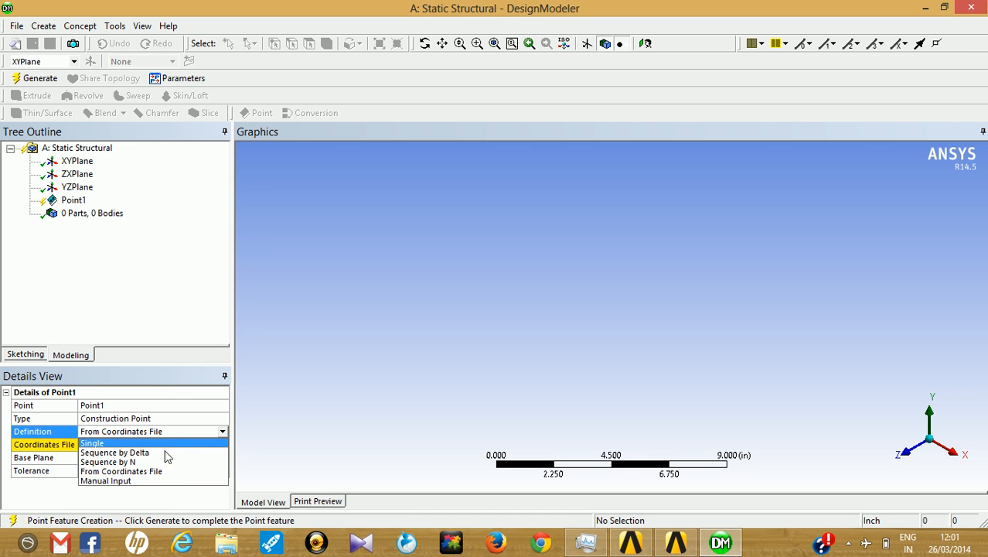
left_click(154, 481)
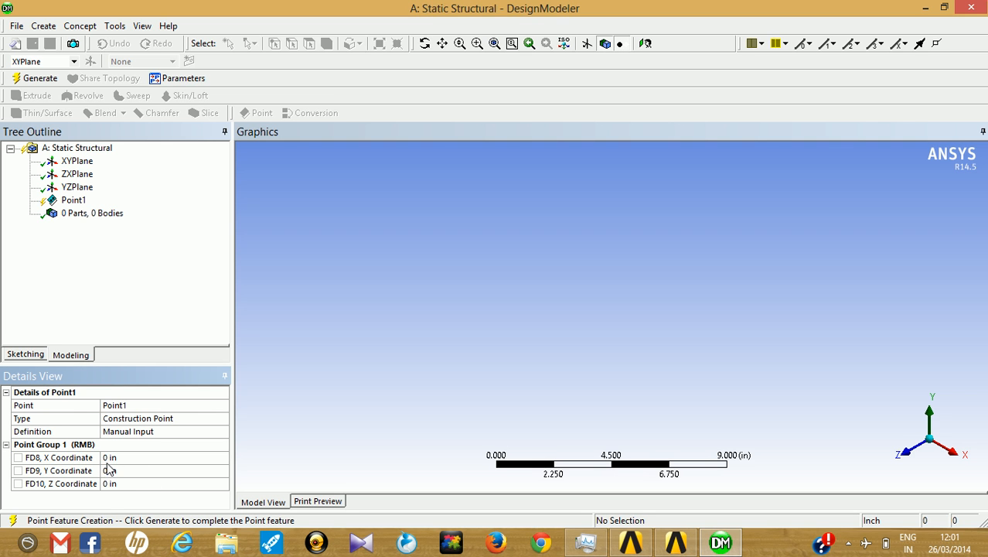
left_click(40, 79)
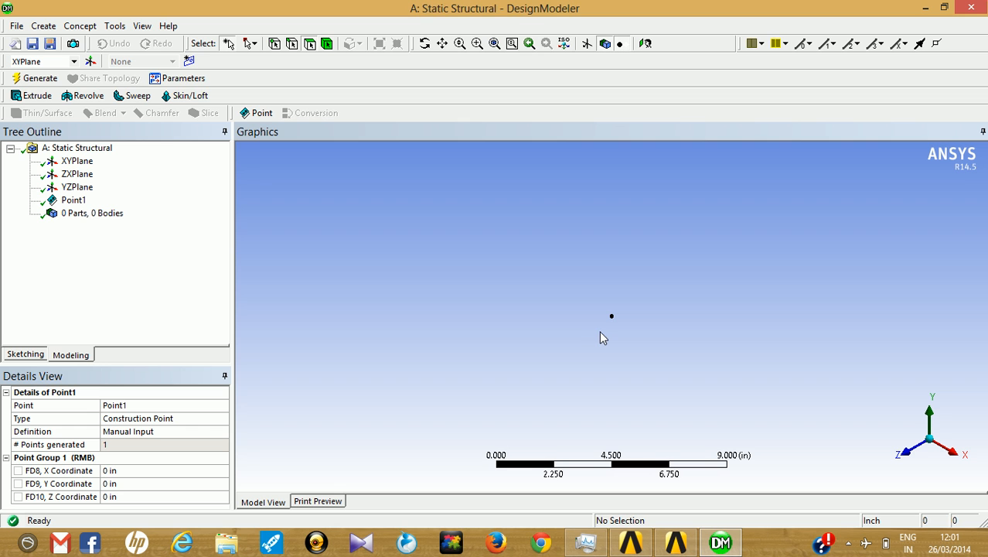
Generate a second construction point by Manual Input at X 0, Y 4, Z 0 in, checking Part 1's length in the VMMECH001 help page
left_click(259, 114)
left_click(190, 432)
left_click(222, 431)
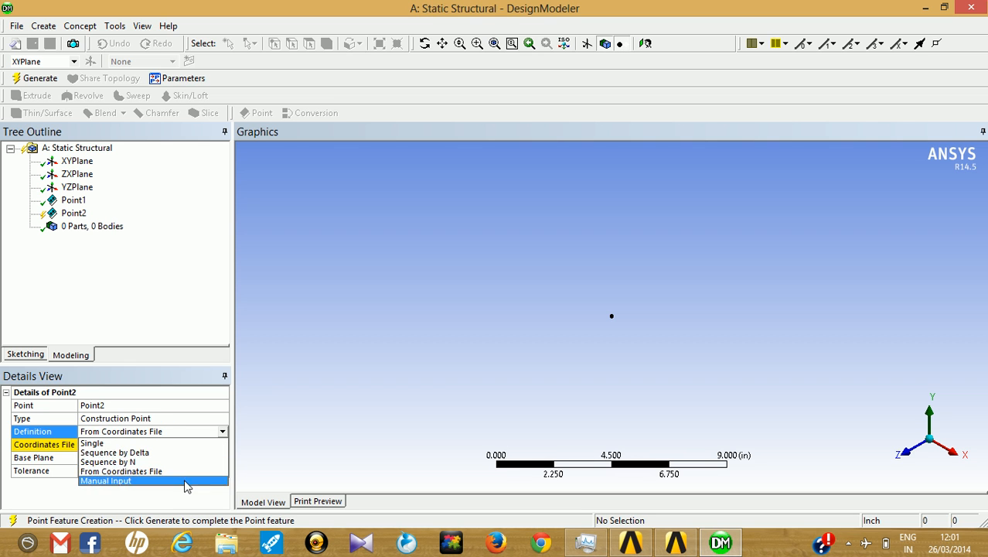
left_click(185, 481)
left_click(129, 470)
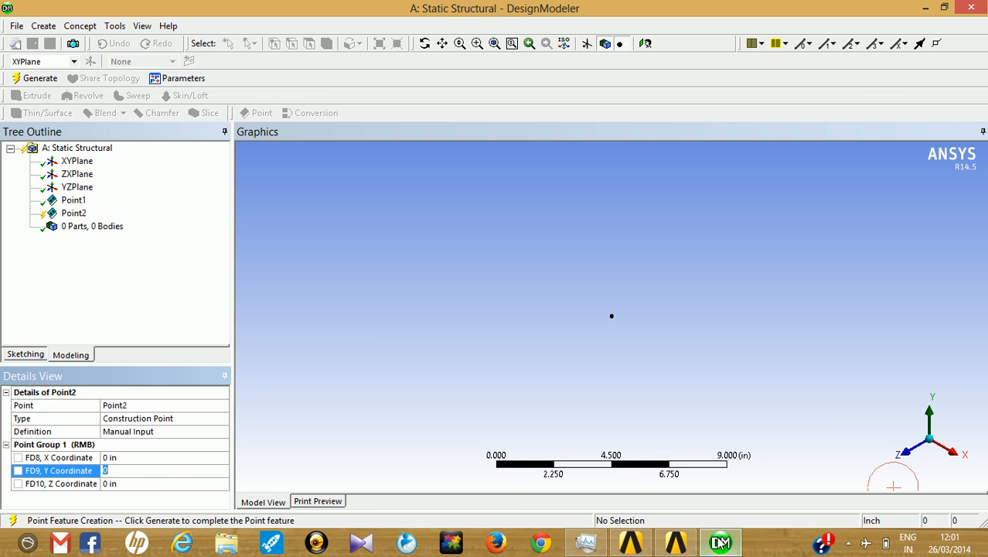
left_click(677, 543)
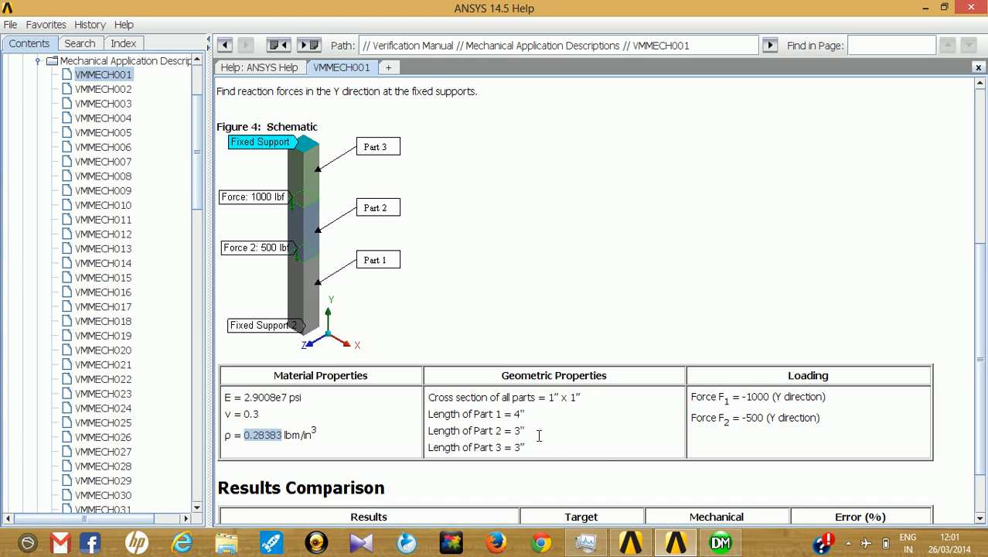
left_click(676, 543)
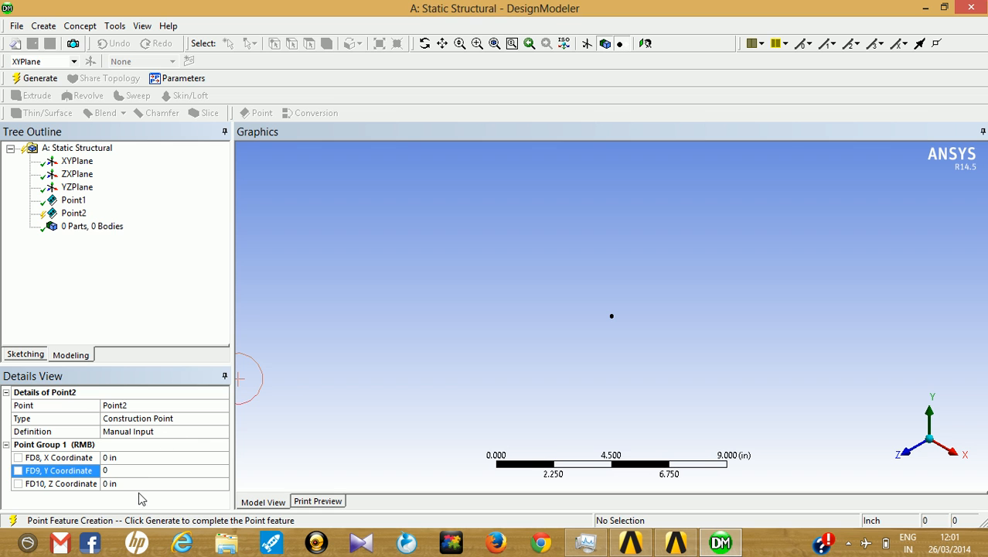
left_click(148, 470)
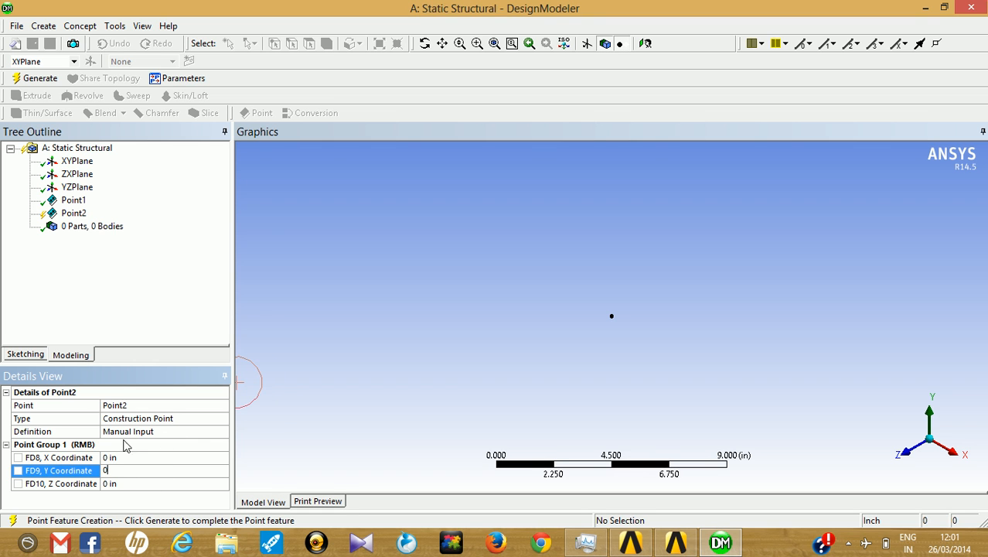
left_click(114, 483)
left_click(122, 467)
left_click(35, 78)
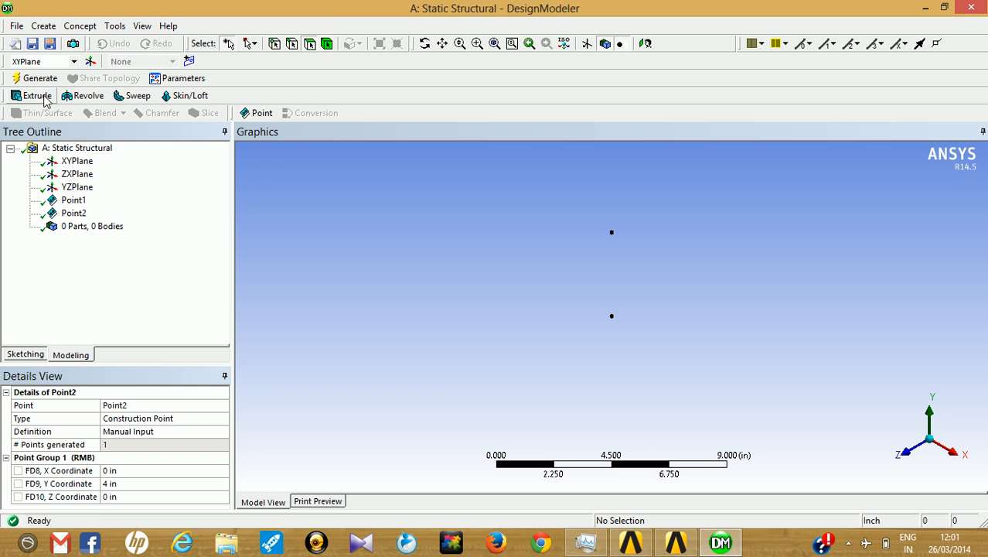
Generate a third construction point by Manual Input at X 0, Y 7, Z 0 in, checking the part lengths in the VMMECH001 help page
left_click(257, 113)
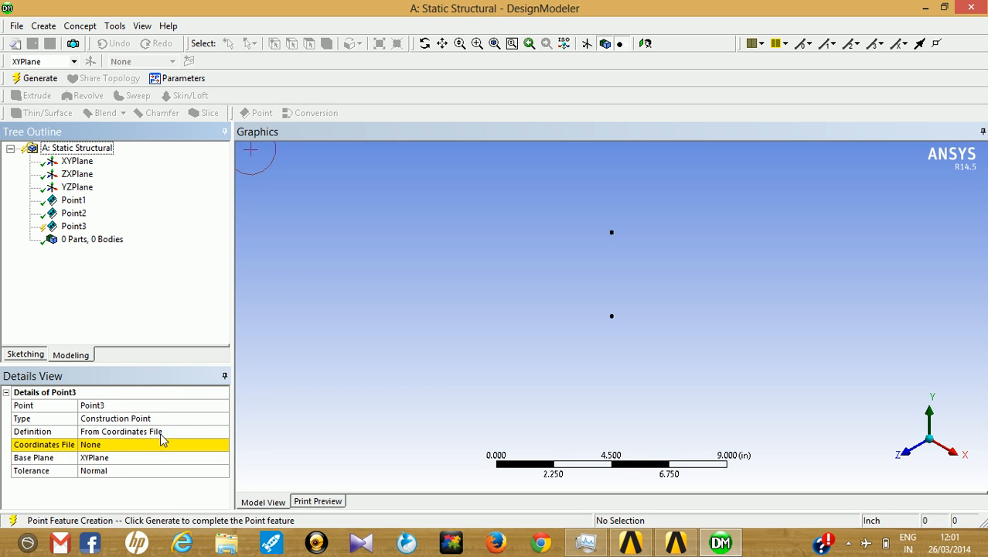
left_click(170, 432)
left_click(222, 431)
left_click(194, 480)
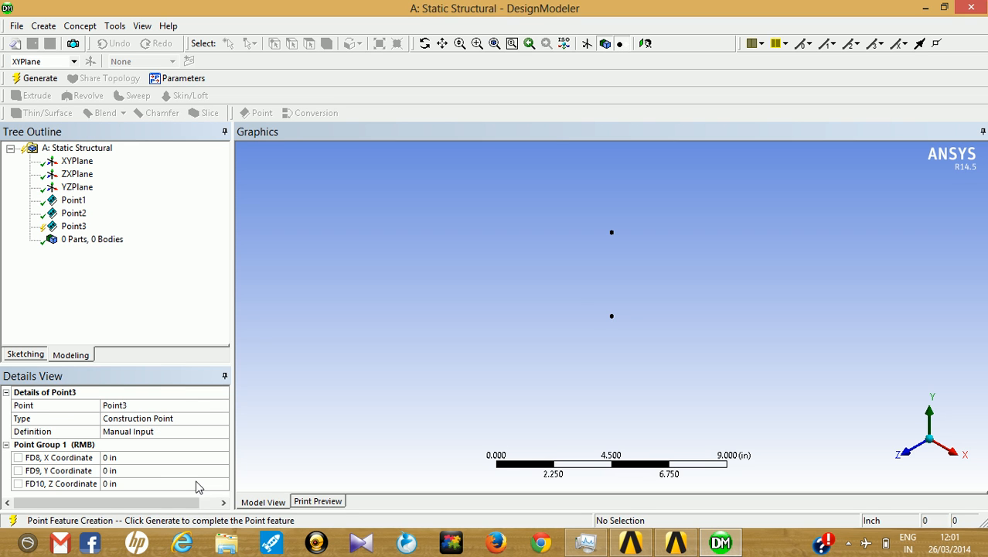
left_click(149, 468)
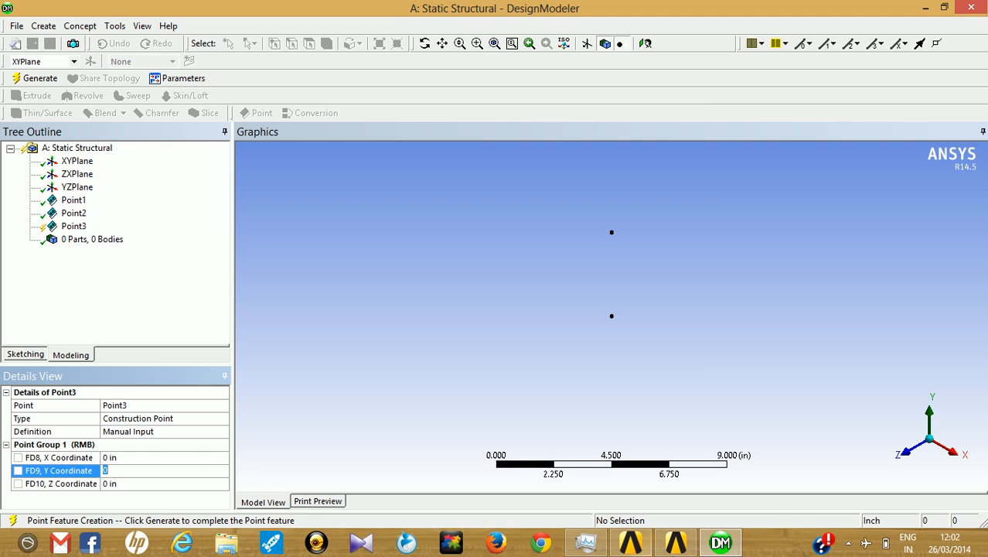
left_click(676, 543)
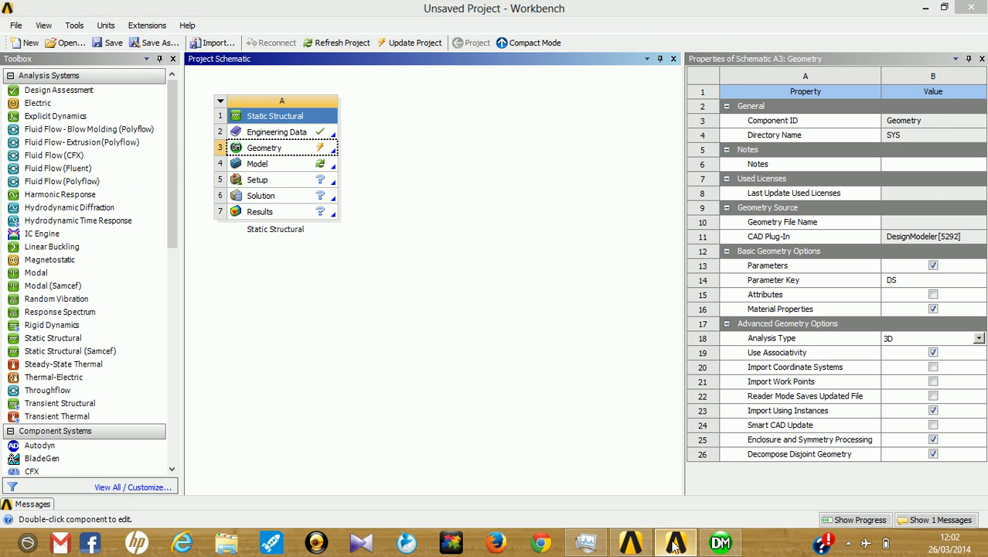
left_click(675, 544)
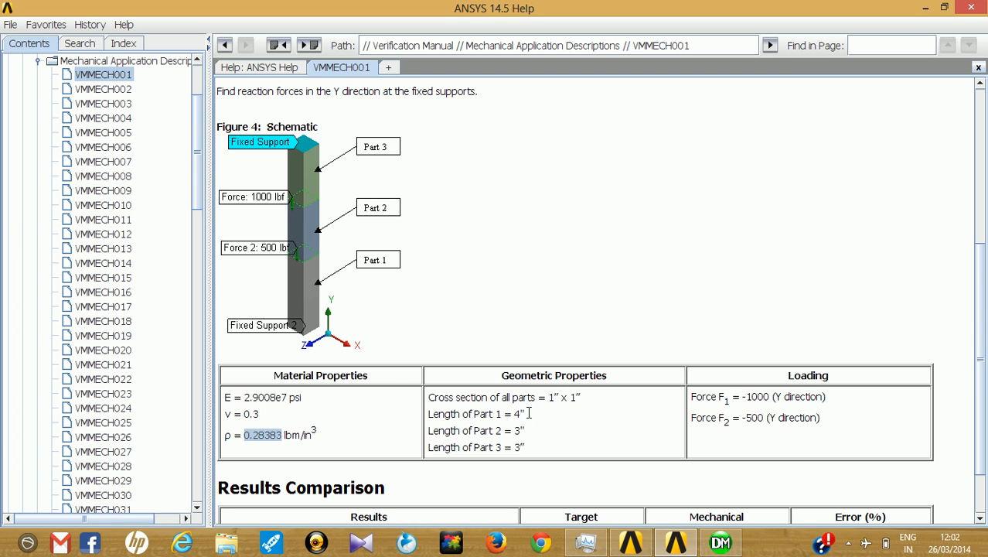
left_click(720, 542)
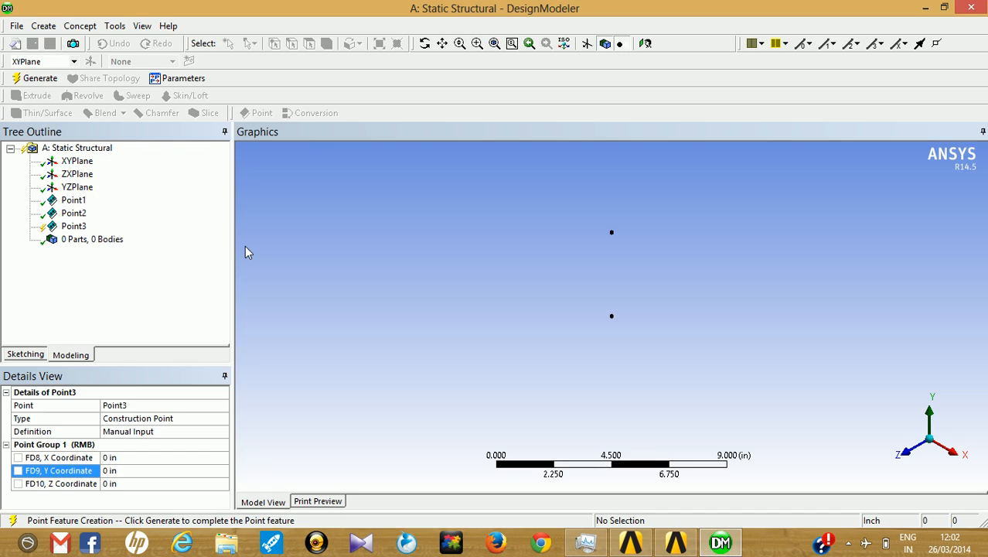
left_click(149, 468)
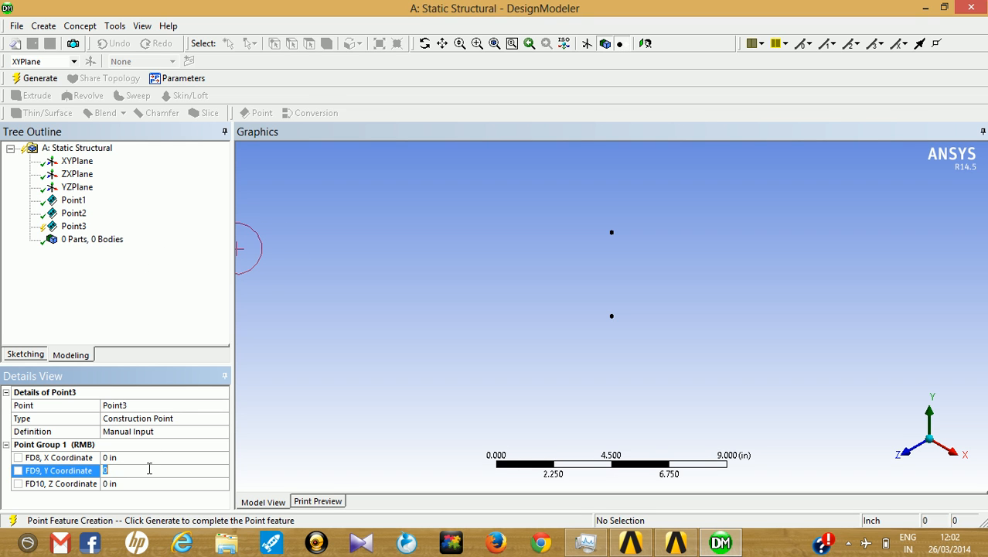
type("7")
key("Return")
left_click(38, 79)
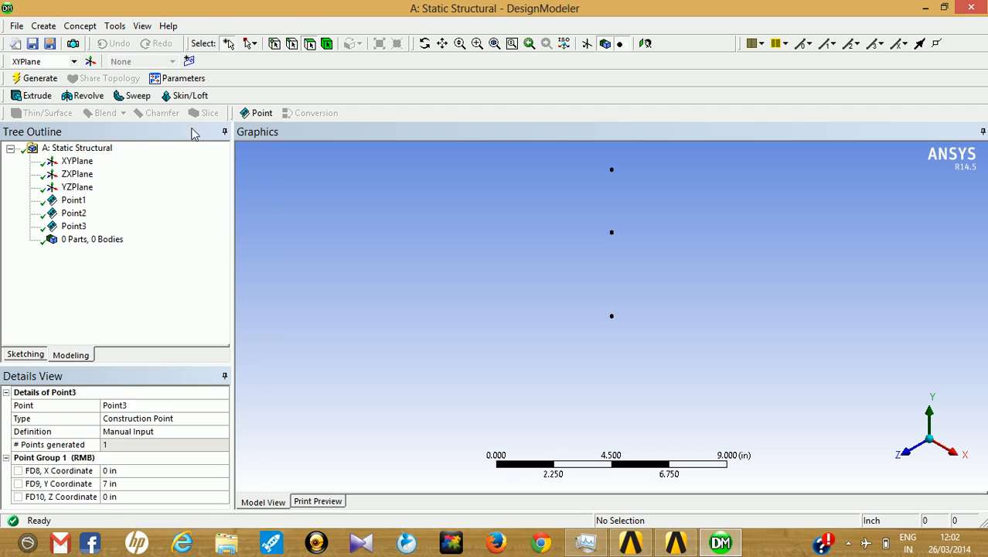
Generate a fourth construction point by Manual Input at X 0, Y 10, Z 0 in, checking the schematic in the VMMECH001 help page
left_click(256, 112)
left_click(207, 437)
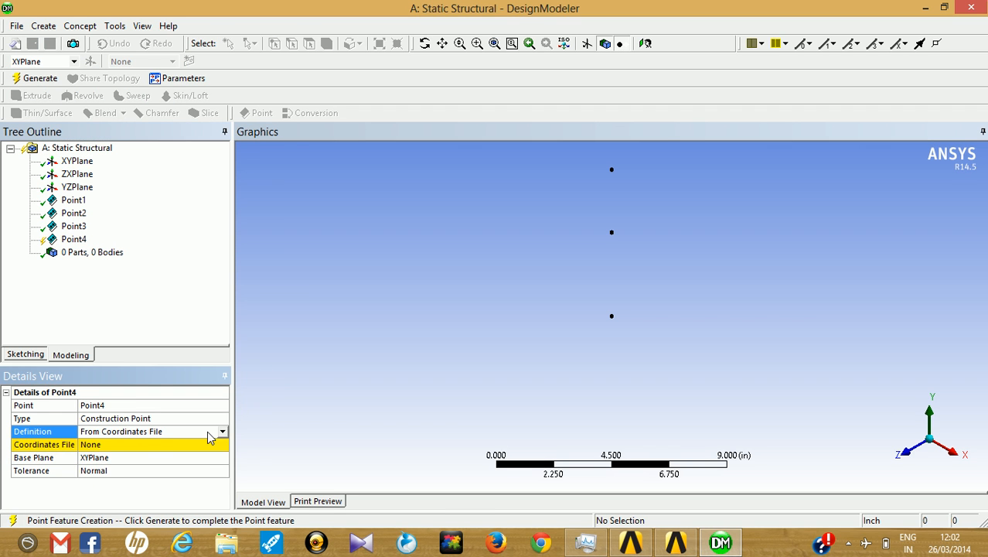
left_click(222, 432)
left_click(185, 479)
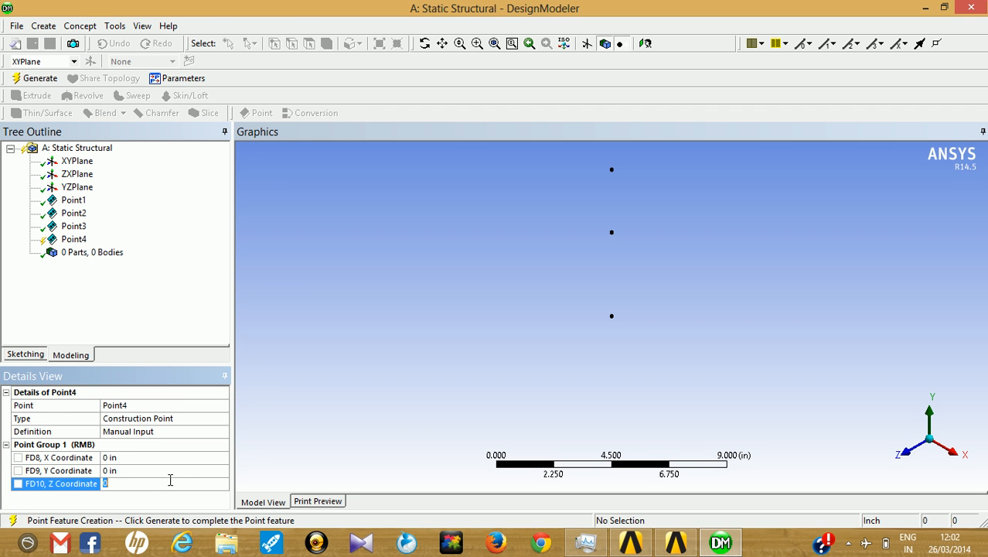
left_click(149, 471)
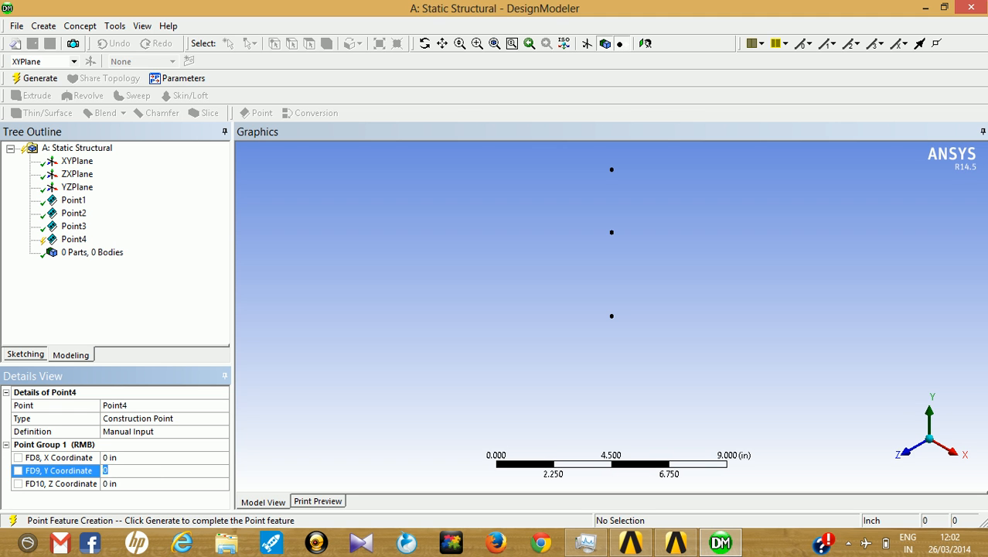
left_click(39, 78)
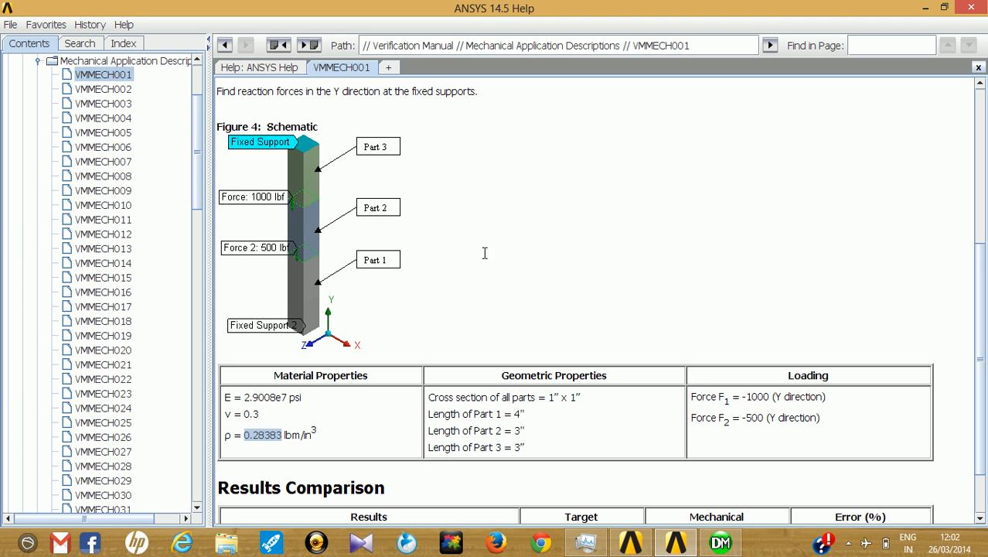
left_click(720, 542)
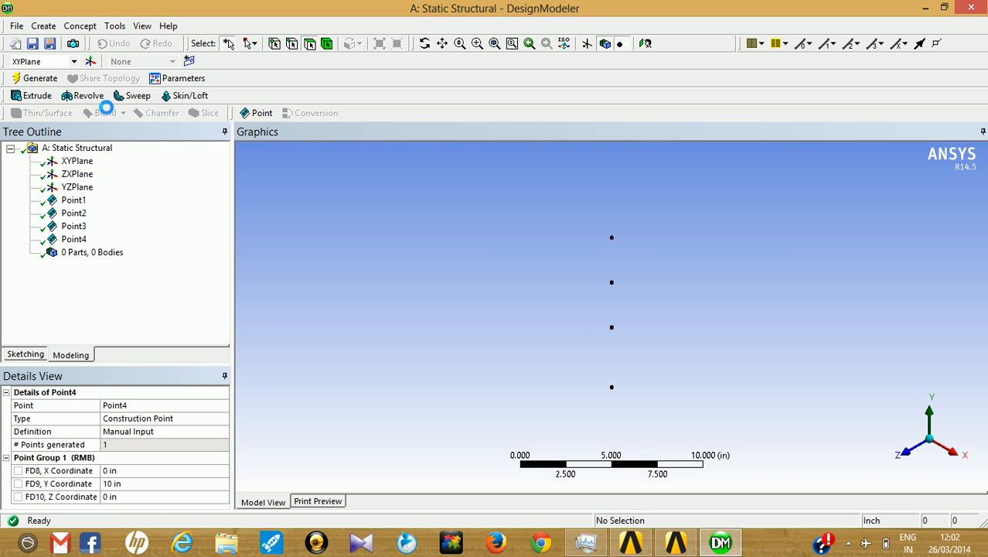
Generate a Lines From Points feature connecting the origin point to the point at Y 4 in, with the Add Material operation
middle_click_drag(295, 245, 377, 293)
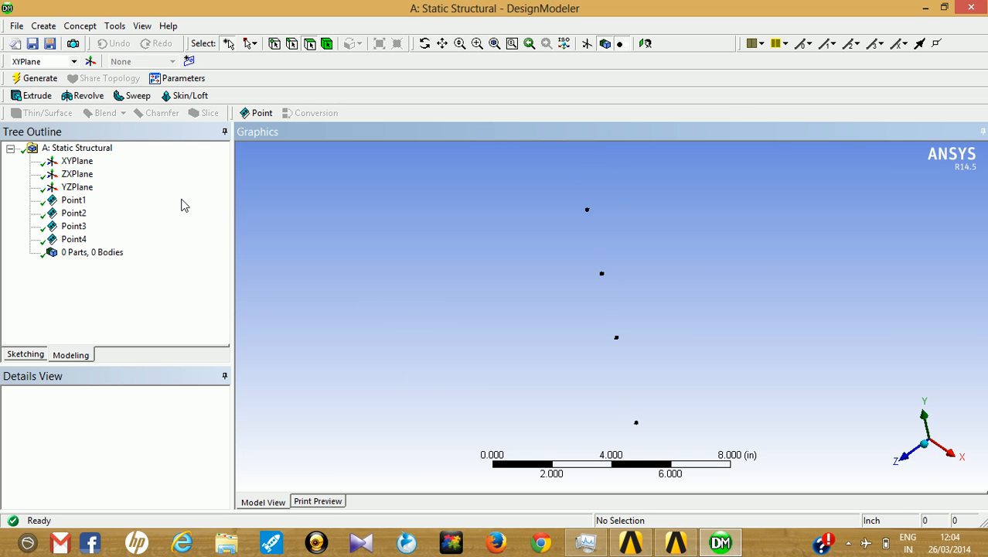
left_click(80, 25)
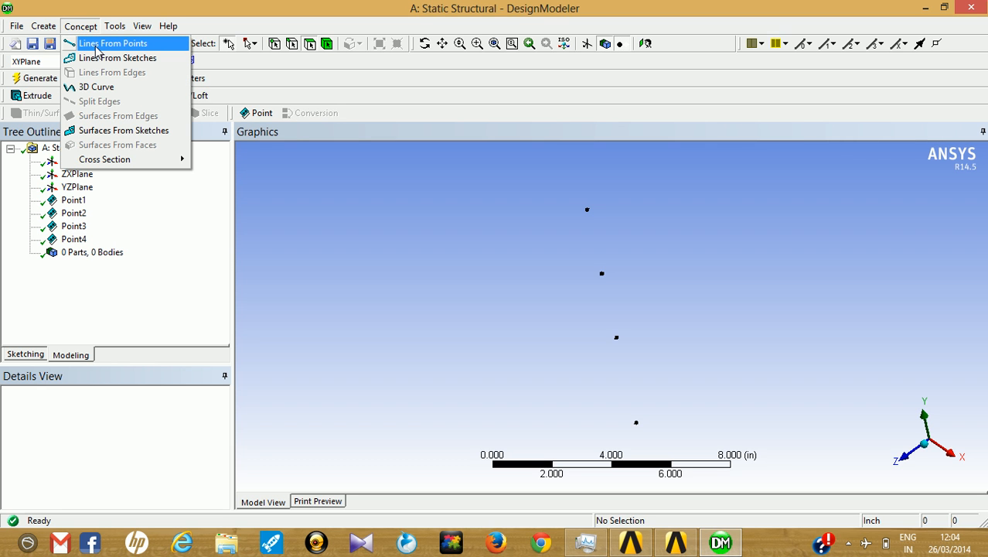
left_click(108, 44)
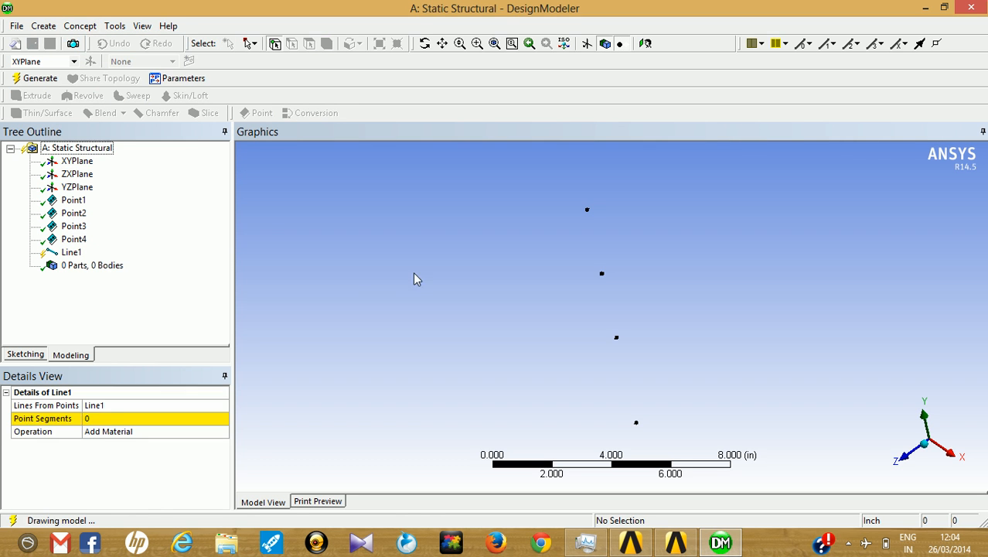
left_click(637, 423)
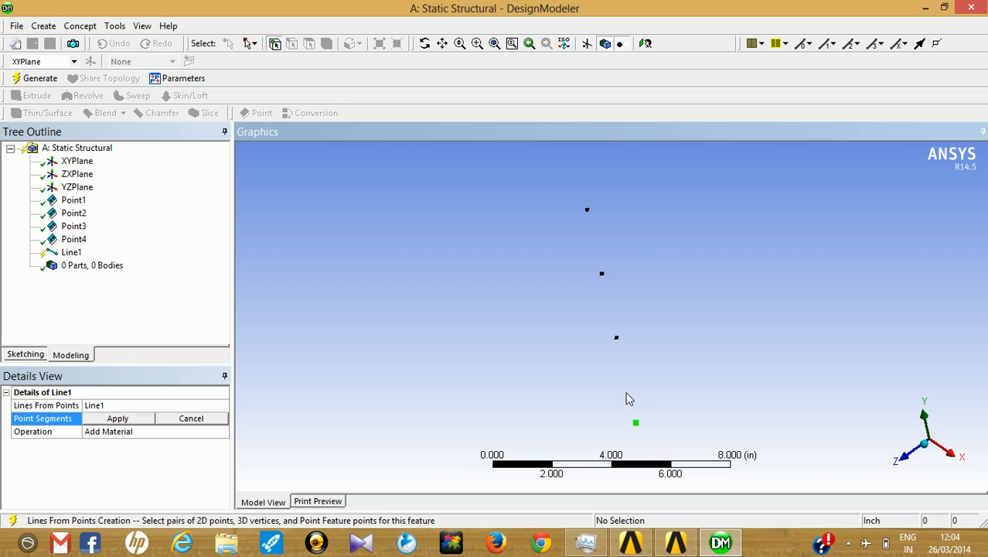
left_click(617, 338)
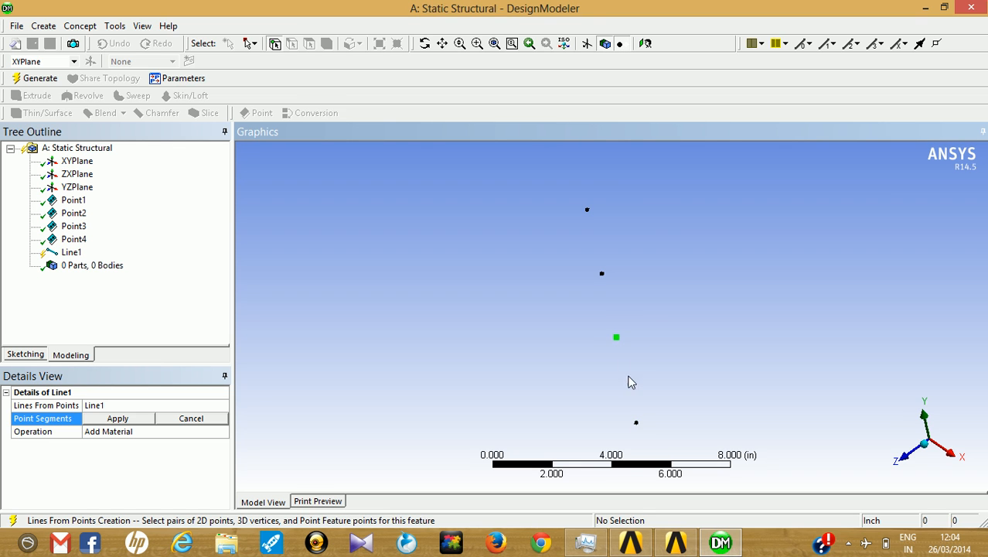
left_click(637, 424)
left_click(617, 340, "ctrl")
left_click(121, 417)
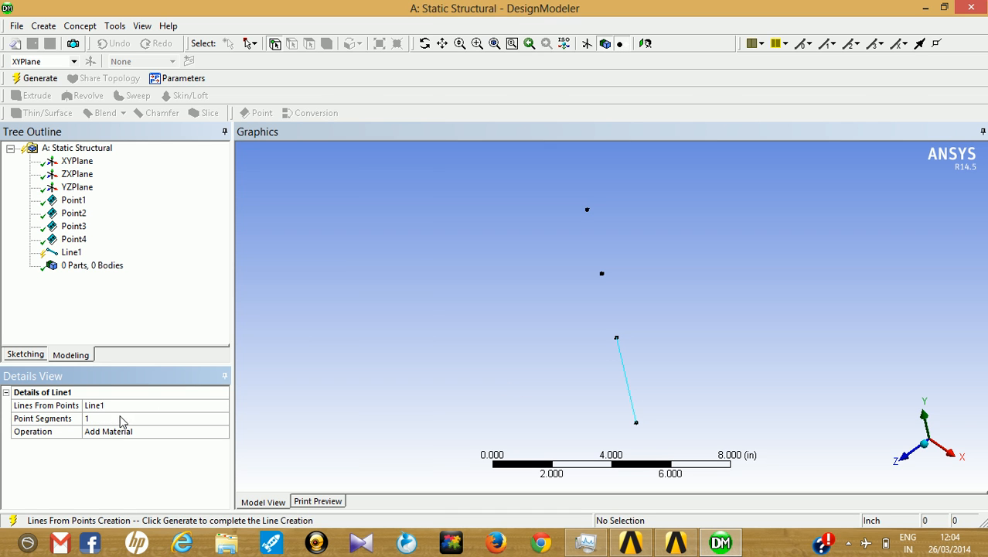
left_click(37, 79)
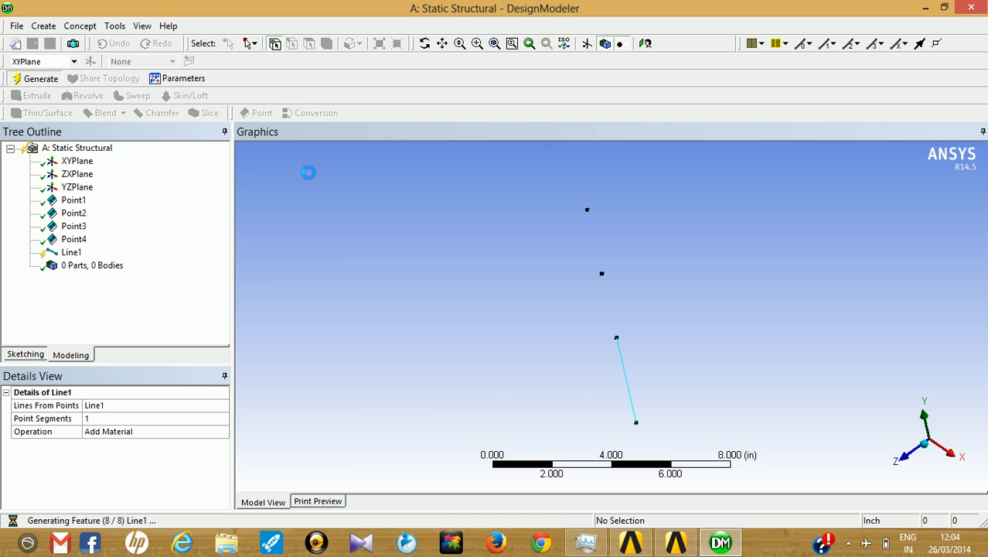
Generate a second Lines From Points feature connecting the points at Y 4 in and Y 7 in
middle_click_drag(593, 382, 593, 365)
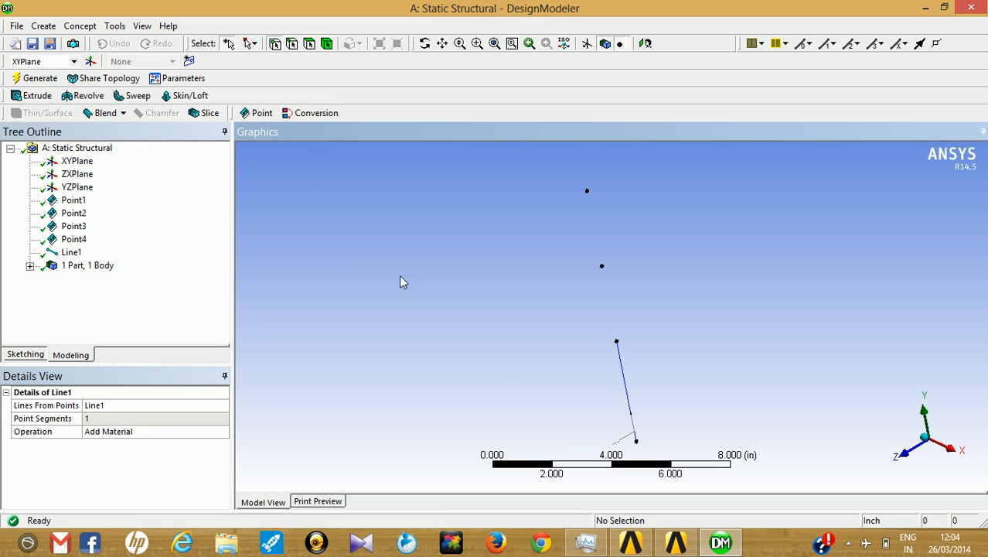
left_click(80, 25)
left_click(110, 42)
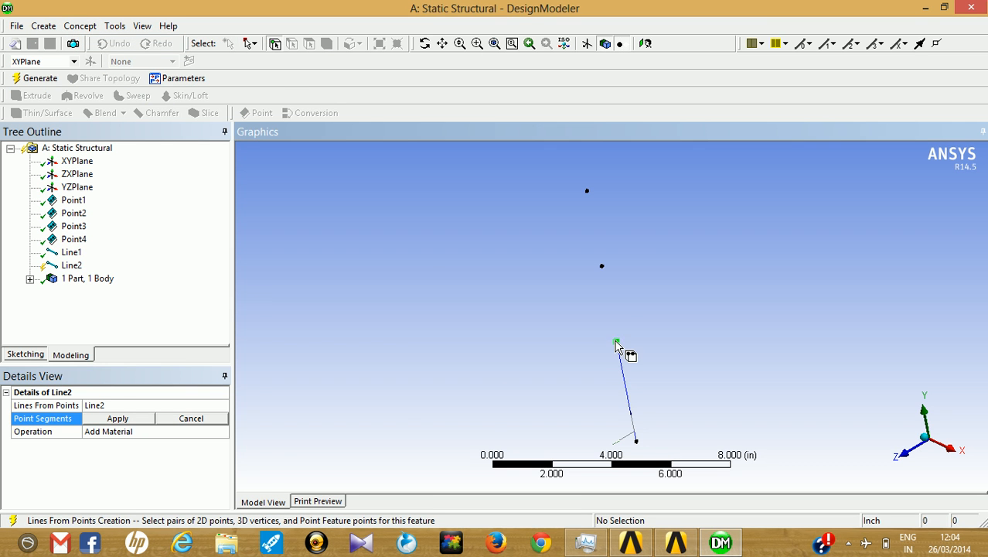
left_click(617, 342)
left_click(601, 266, "ctrl")
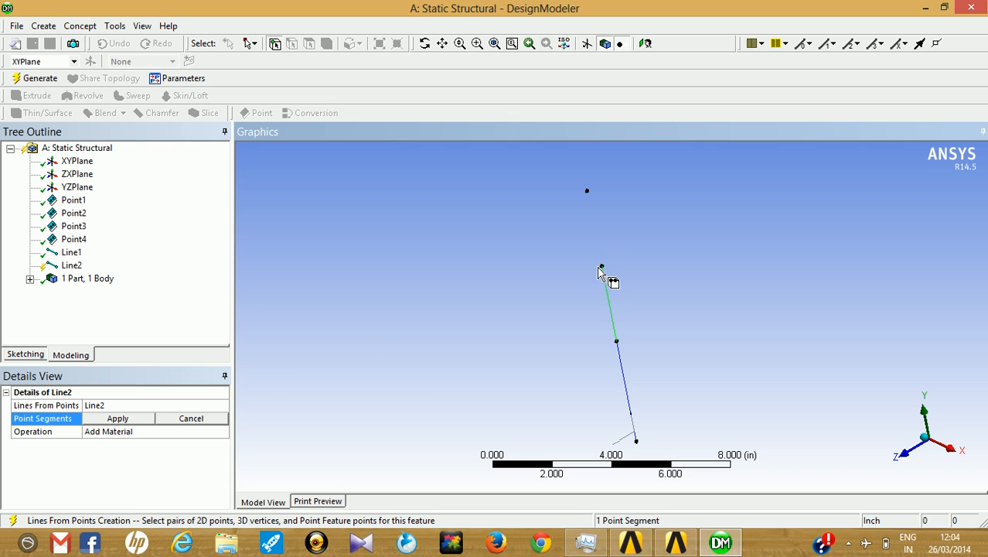
left_click(116, 418)
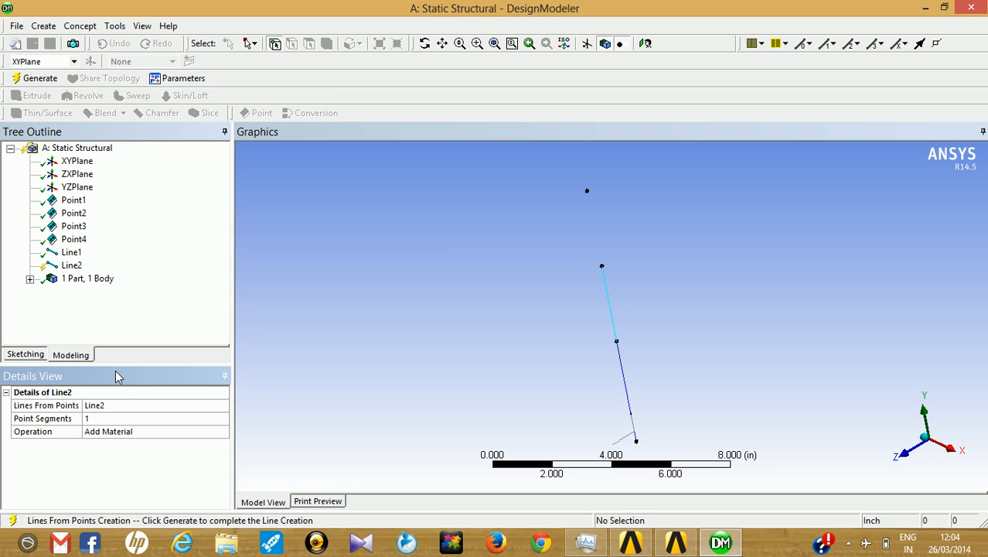
left_click(78, 26)
left_click(271, 253)
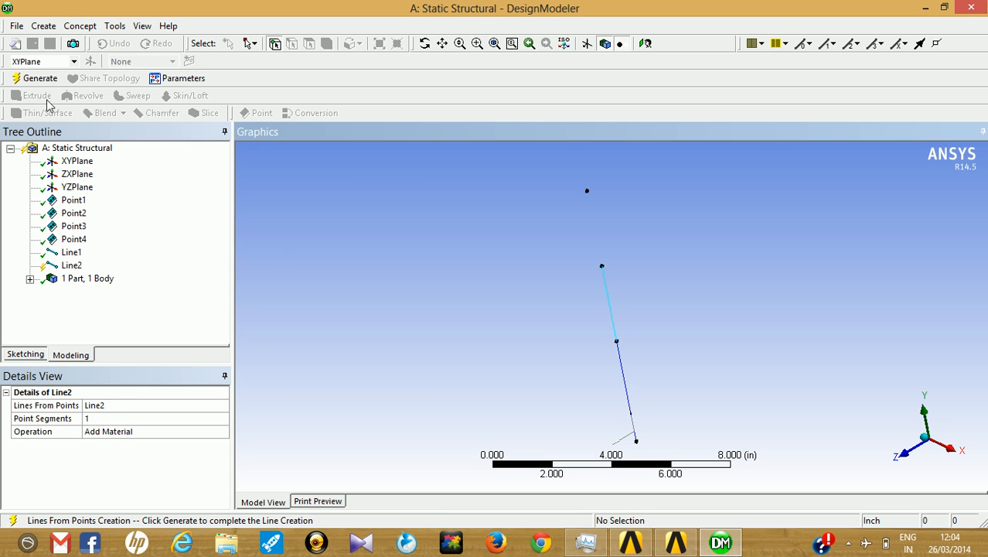
left_click(35, 78)
Generate a third Lines From Points feature connecting the points at Y 7 in and Y 10 in, with the Add Material operation
left_click(79, 26)
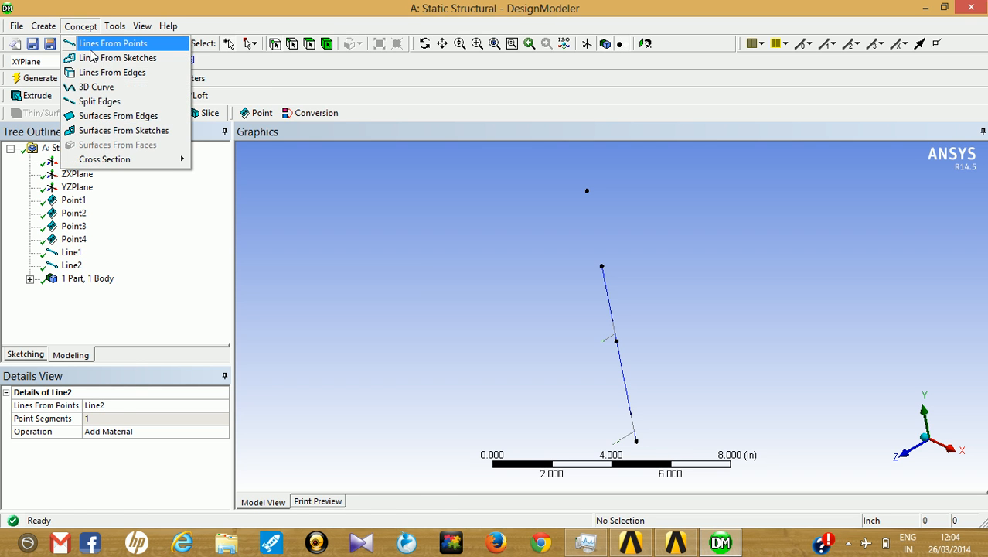
left_click(101, 45)
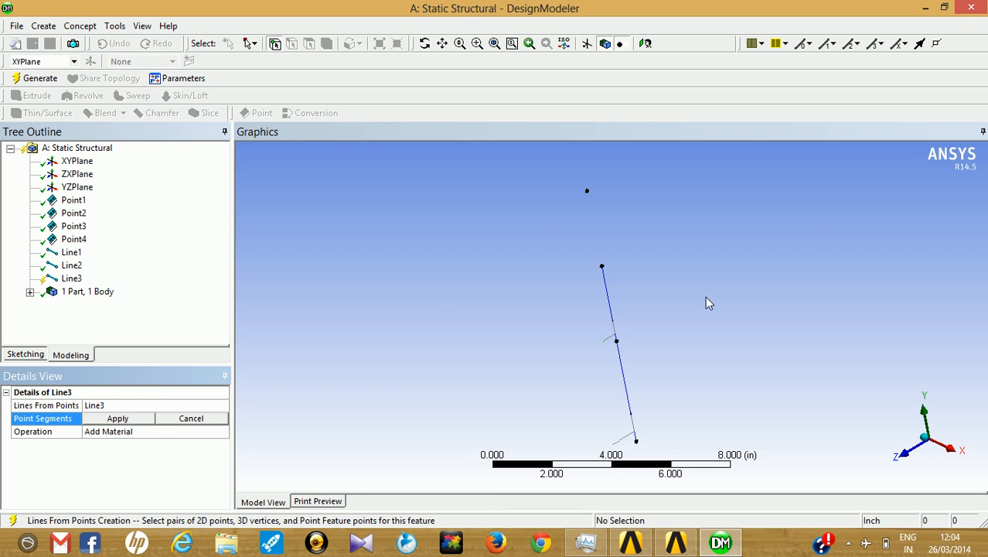
left_click(603, 266)
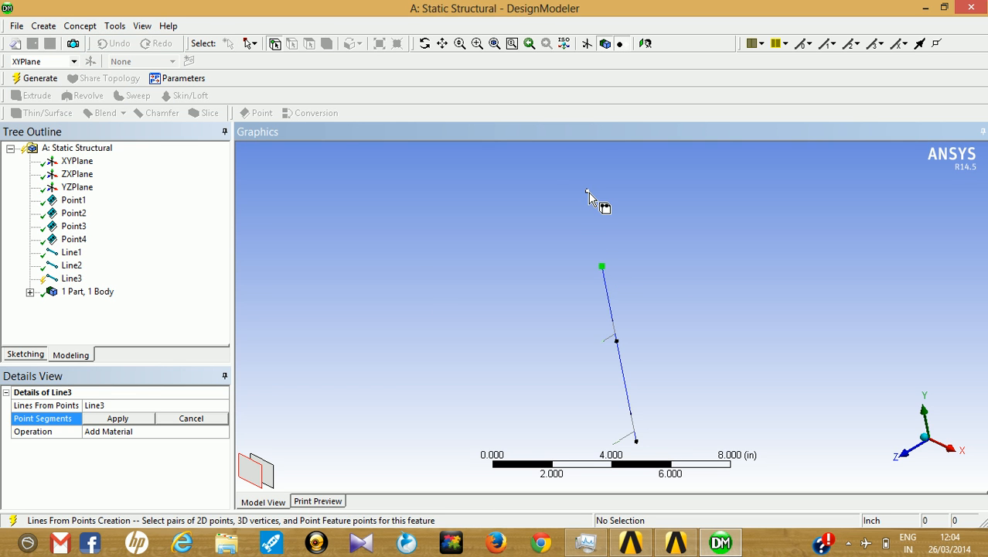
left_click(588, 192)
left_click(132, 418)
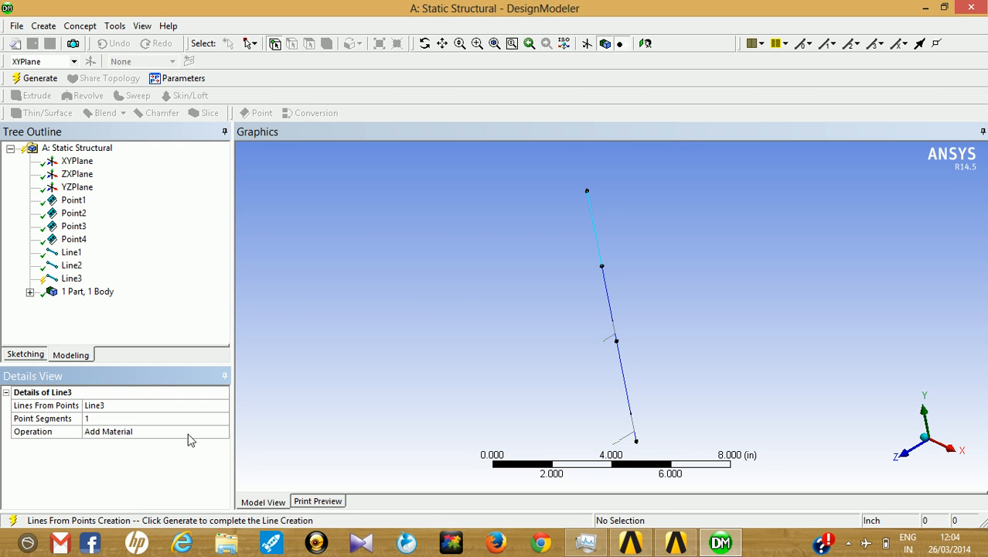
left_click(46, 79)
middle_click_drag(608, 343, 601, 366)
scroll(641, 389, "down", 1)
scroll(644, 389, "up", 3)
scroll(644, 394, "up", 1)
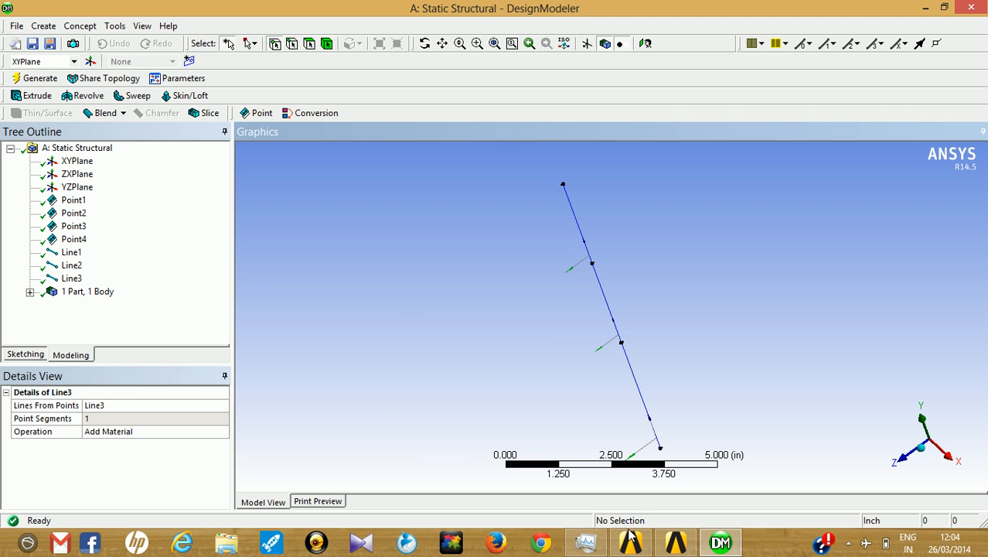
Create a rectangular cross section with B 1 in and H 1 in, checking the geometric properties in the VMMECH001 help page
left_click(729, 547)
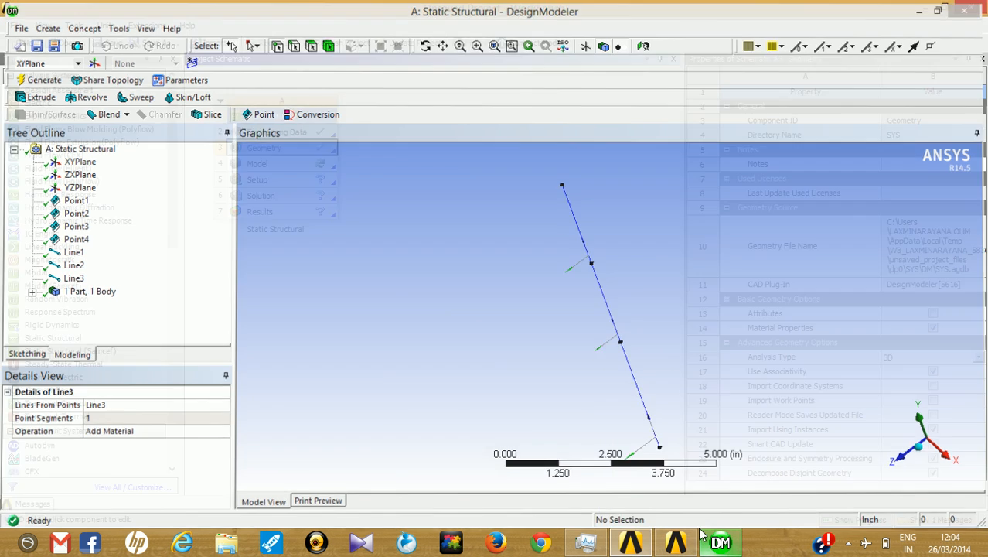
left_click(675, 542)
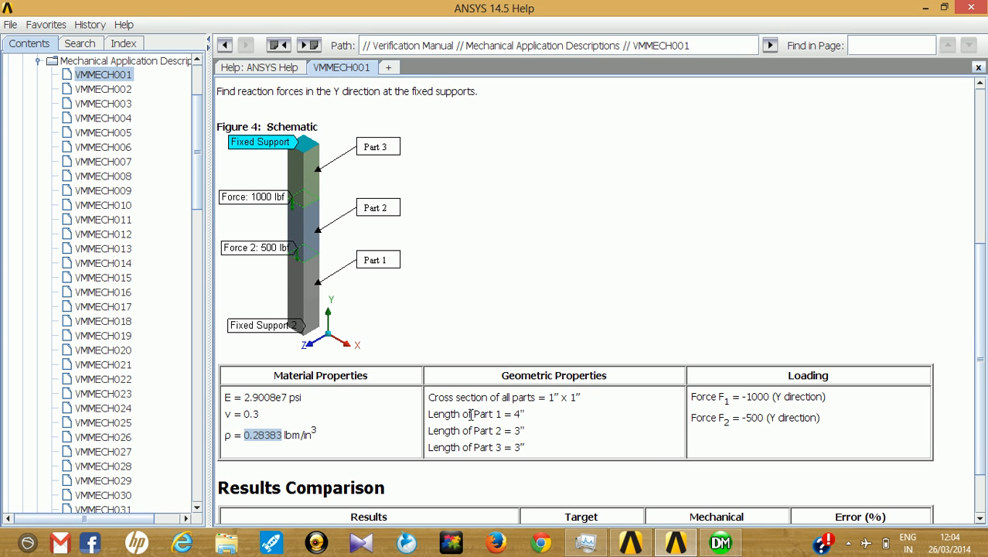
left_click(548, 401)
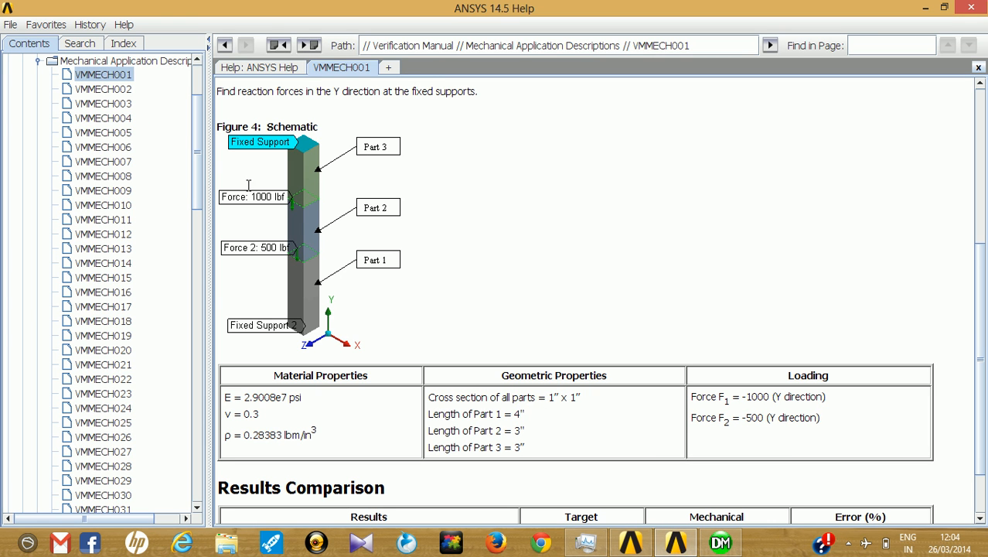
left_click(720, 542)
left_click(81, 26)
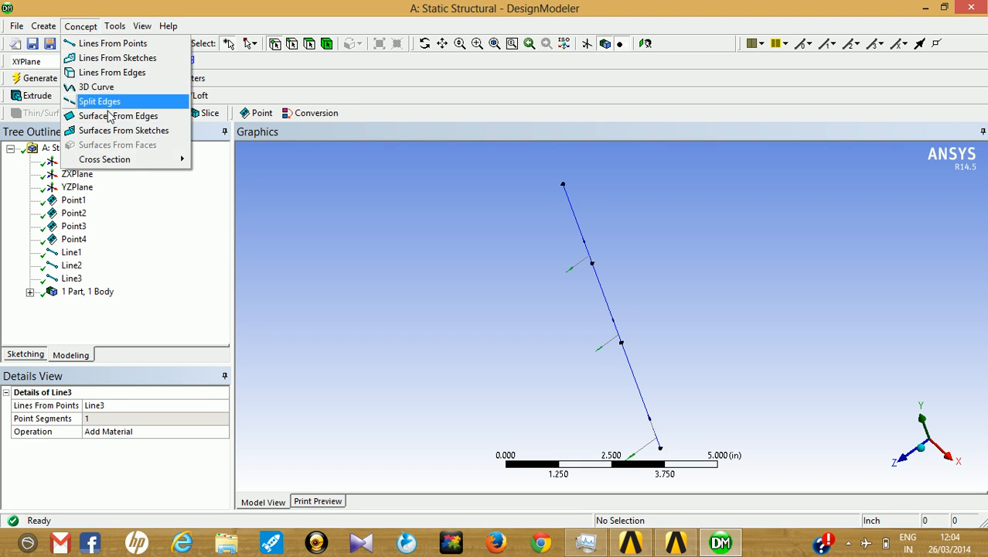
mouse_move(127, 160)
left_click(208, 159)
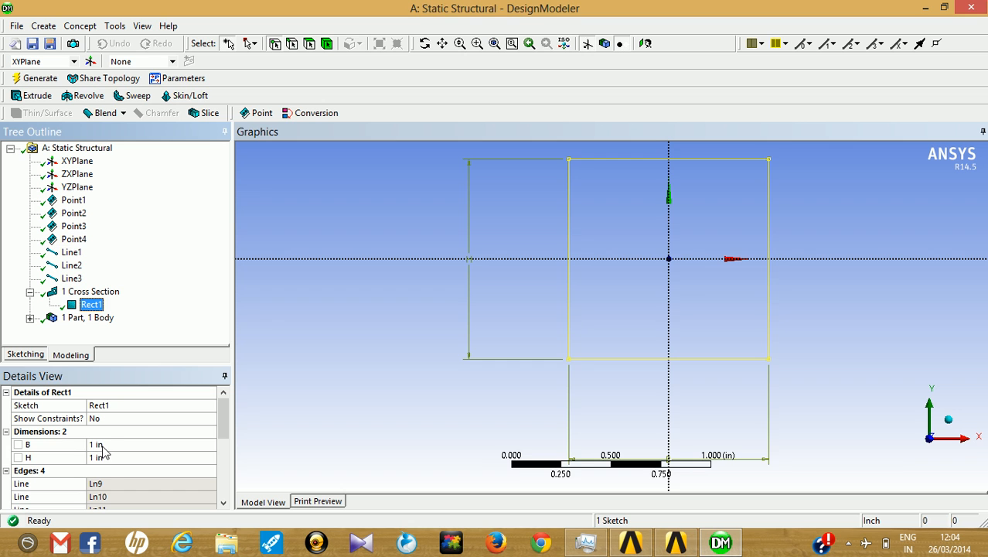
left_click(102, 446)
left_click(107, 458)
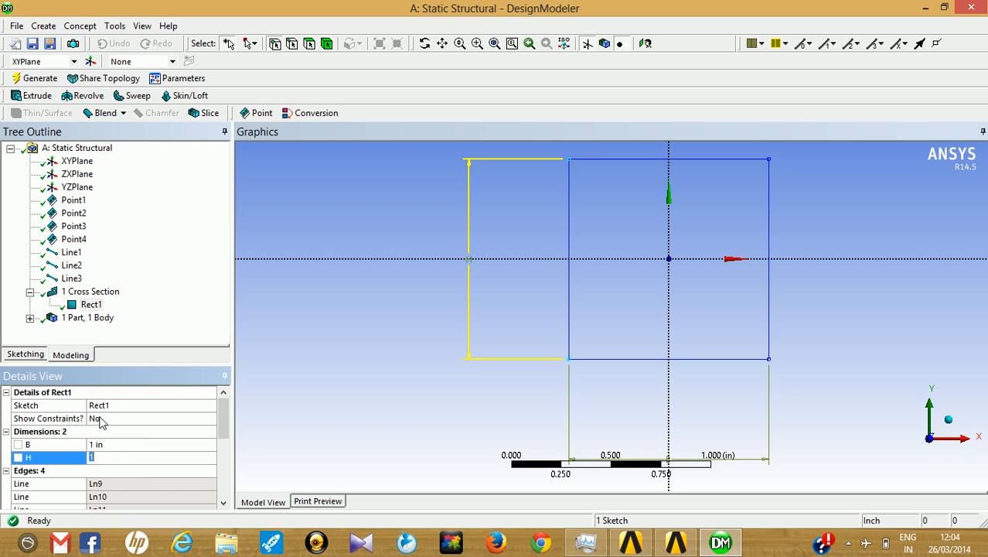
left_click(39, 80)
mouse_move(326, 304)
middle_mouse_down()
mouse_move(322, 353)
mouse_move(439, 335)
mouse_move(425, 278)
middle_mouse_up()
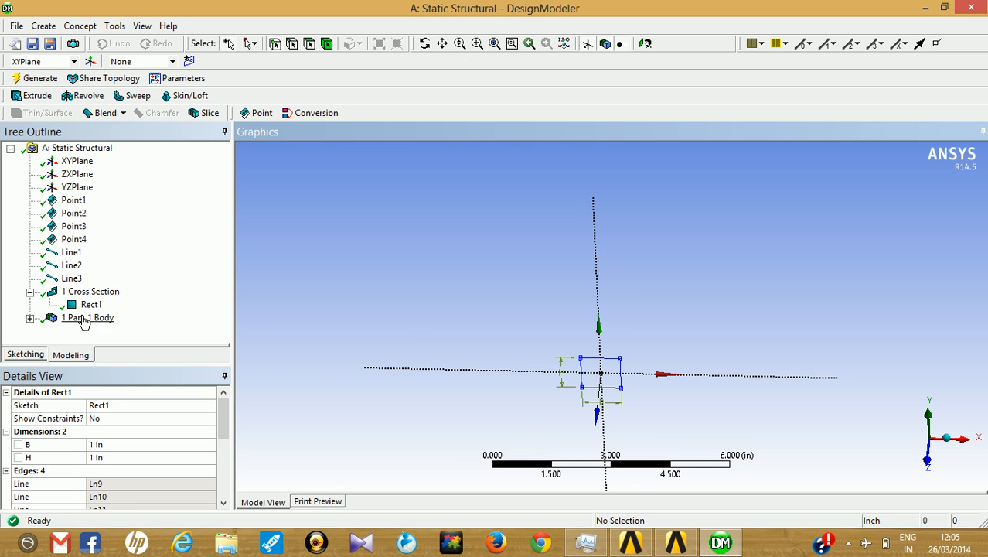
Assign the Rect1 cross section to the line body
left_click(29, 318)
left_click(70, 332)
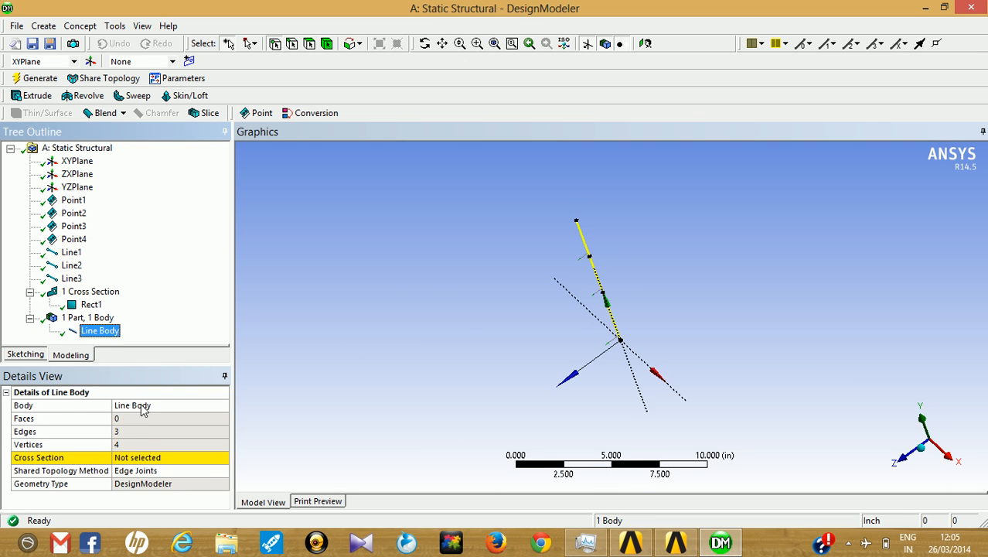
left_click(161, 462)
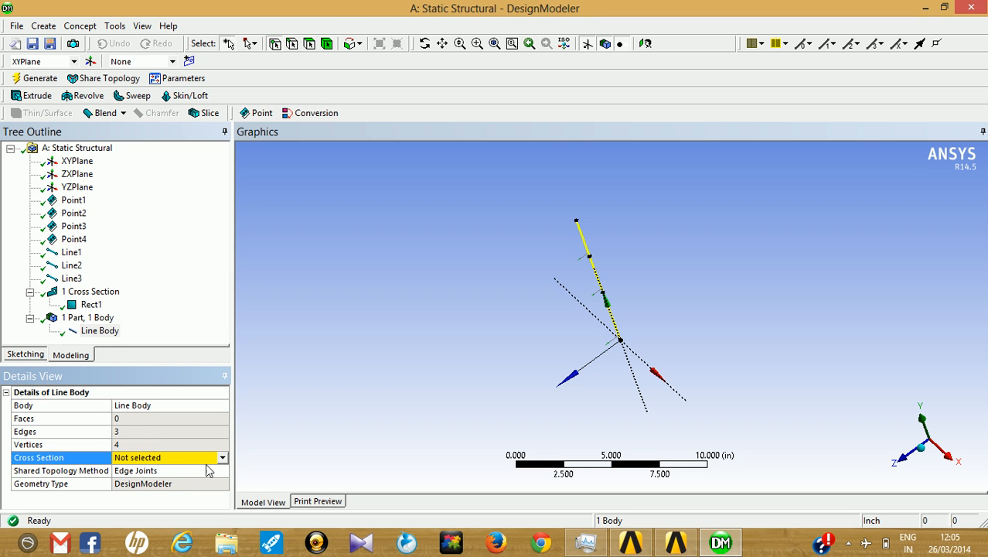
left_click(222, 460)
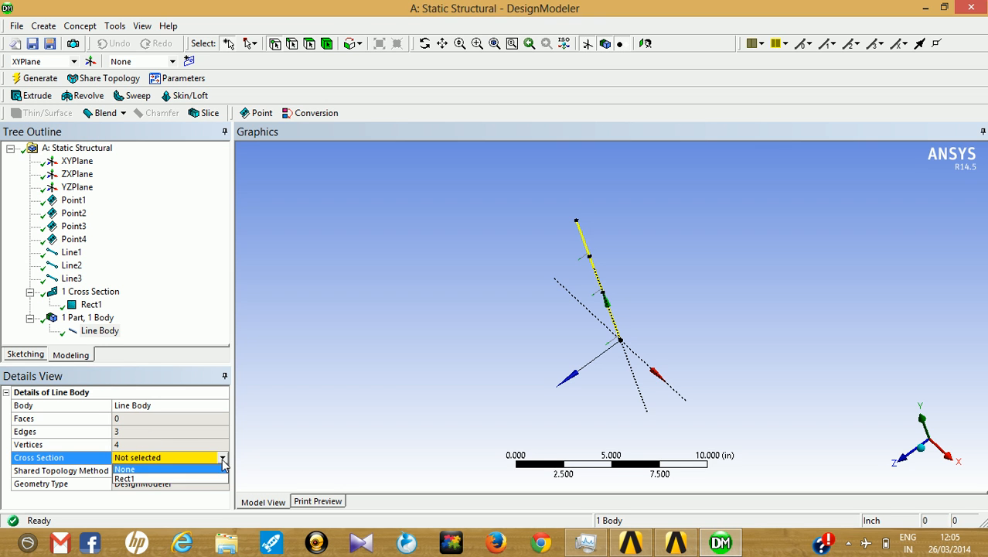
left_click(195, 476)
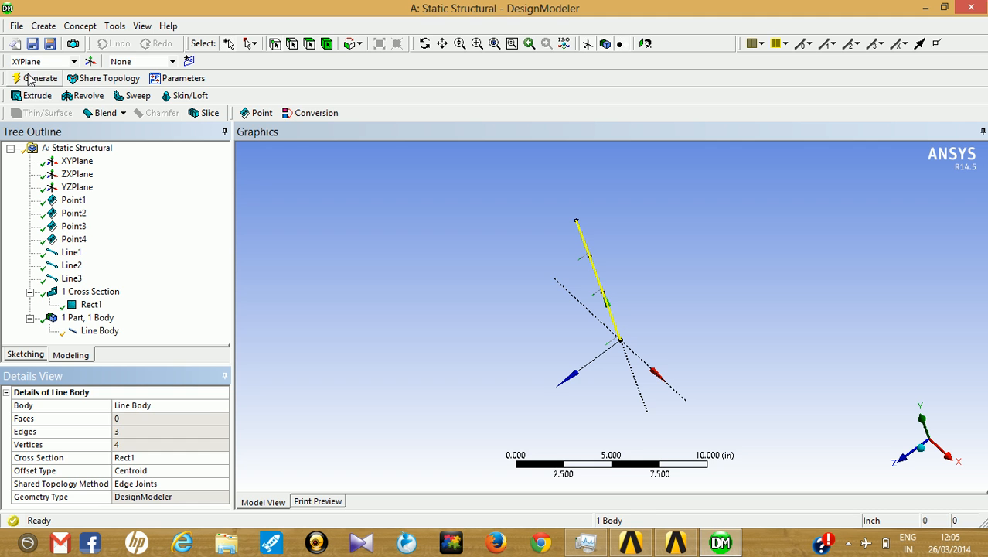
left_click(438, 239)
middle_click_drag(438, 240, 454, 236)
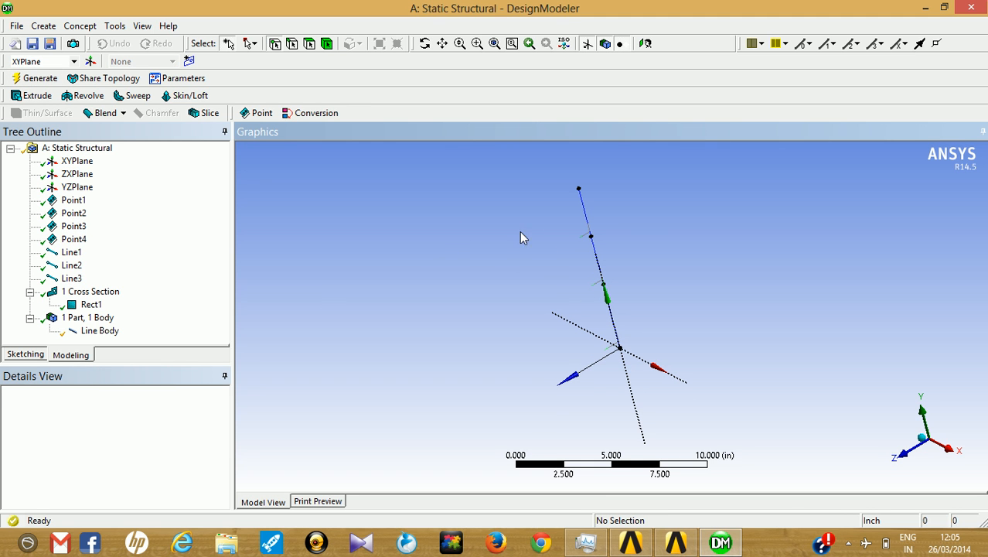
Review the Test Case text in the VMMECH001 help page and save the Workbench project as vm1
left_click(676, 543)
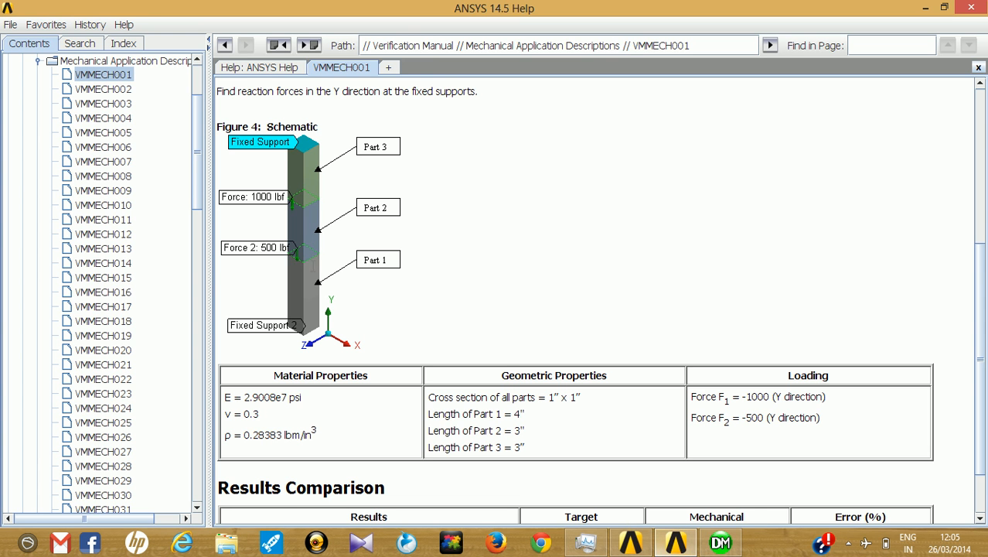
scroll(346, 262, "up", 3)
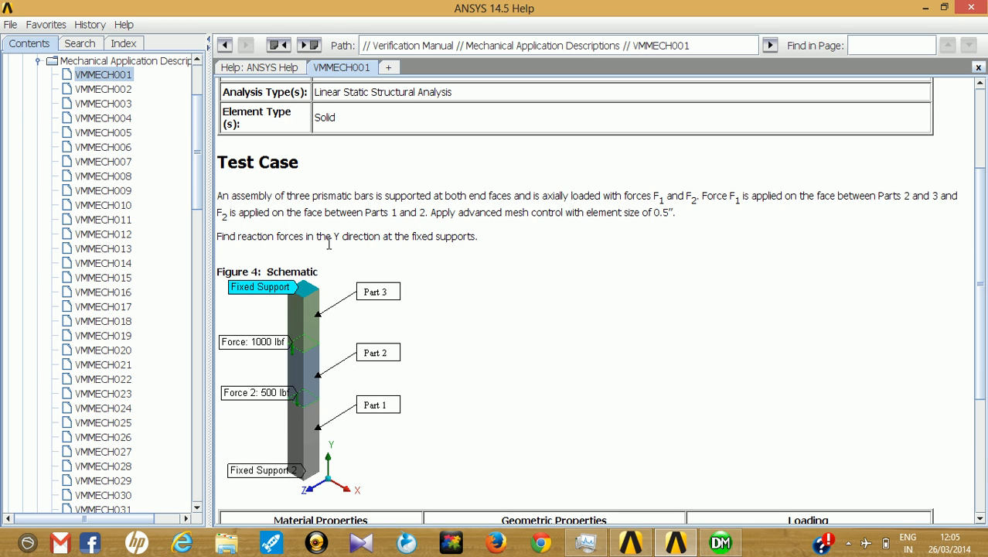
left_click(926, 7)
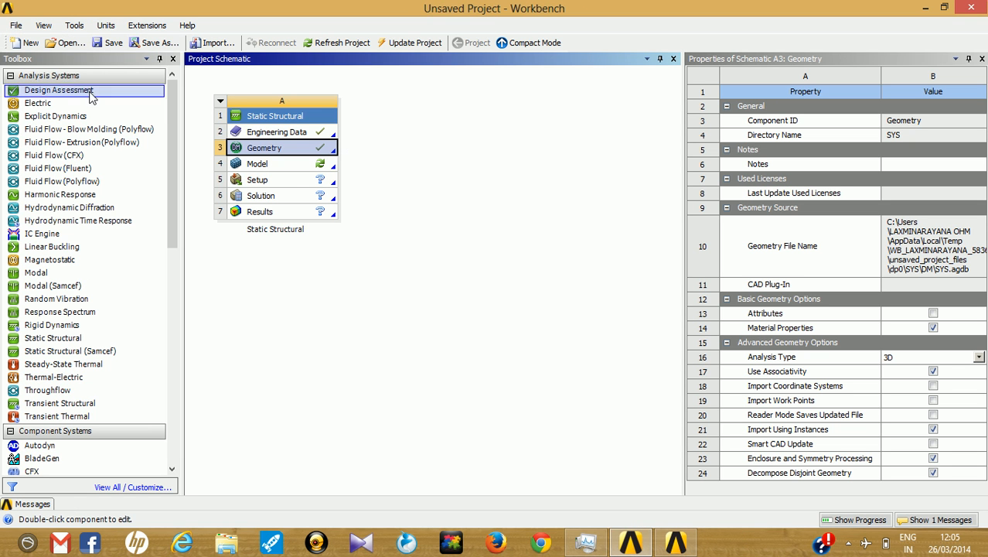
left_click(115, 43)
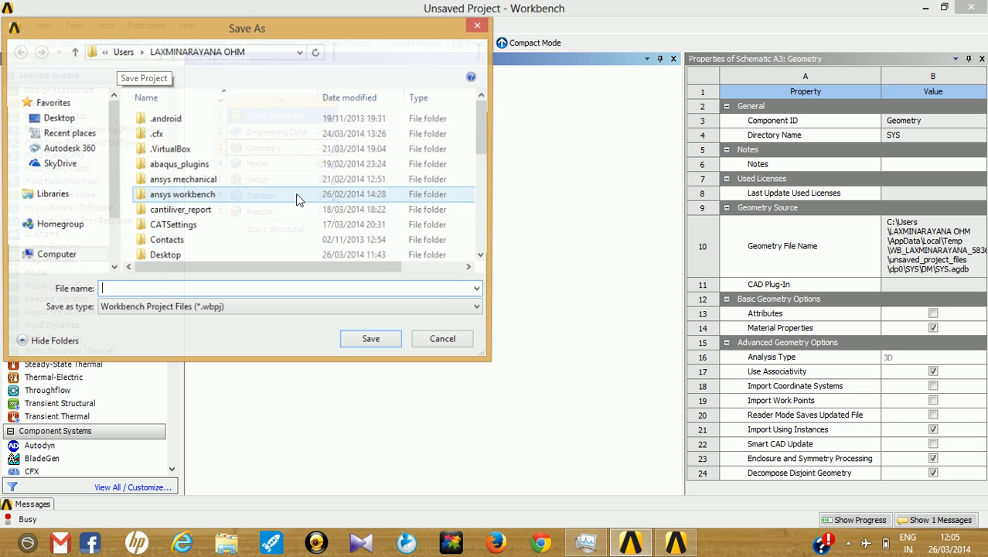
type("vm1")
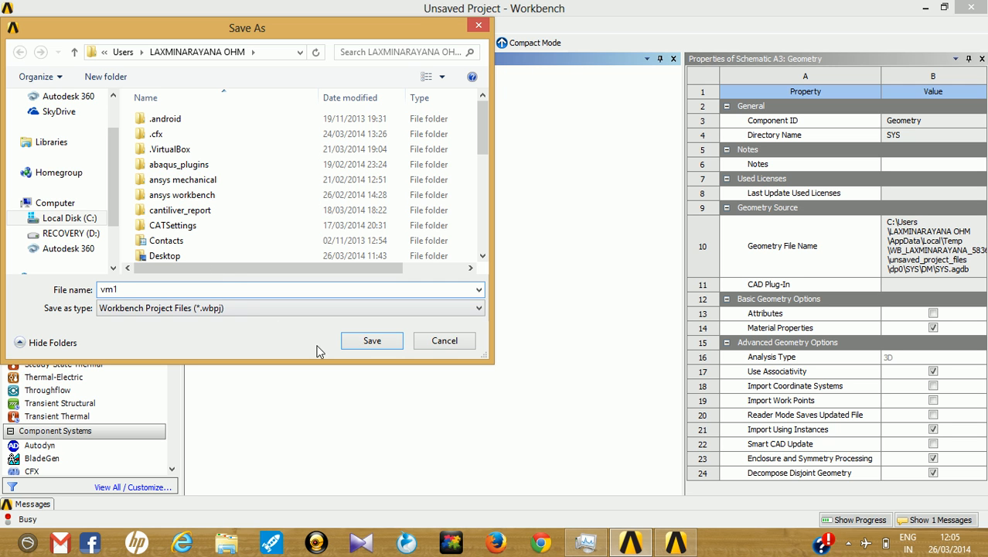
left_click(350, 348)
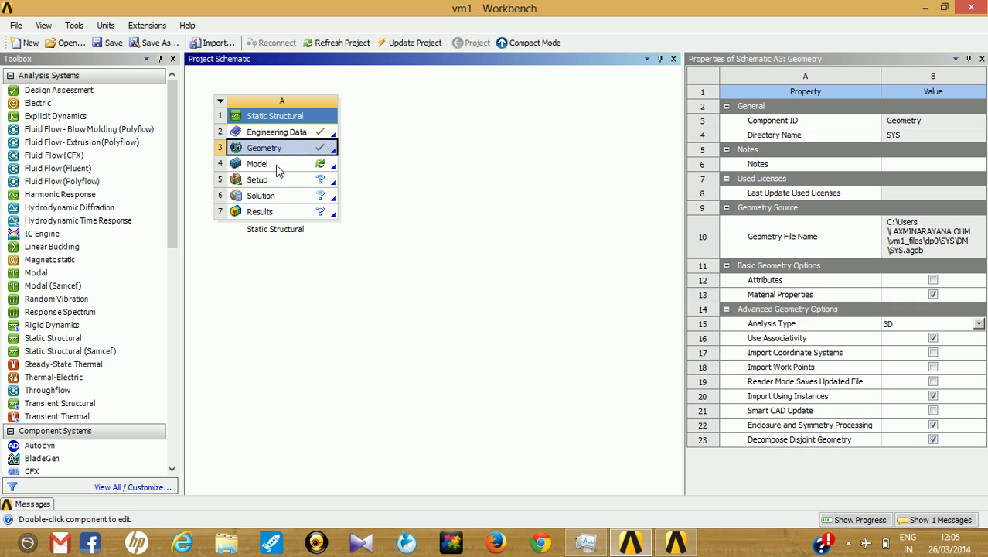
Open the Static Structural system's Model in Mechanical
double_click(274, 163)
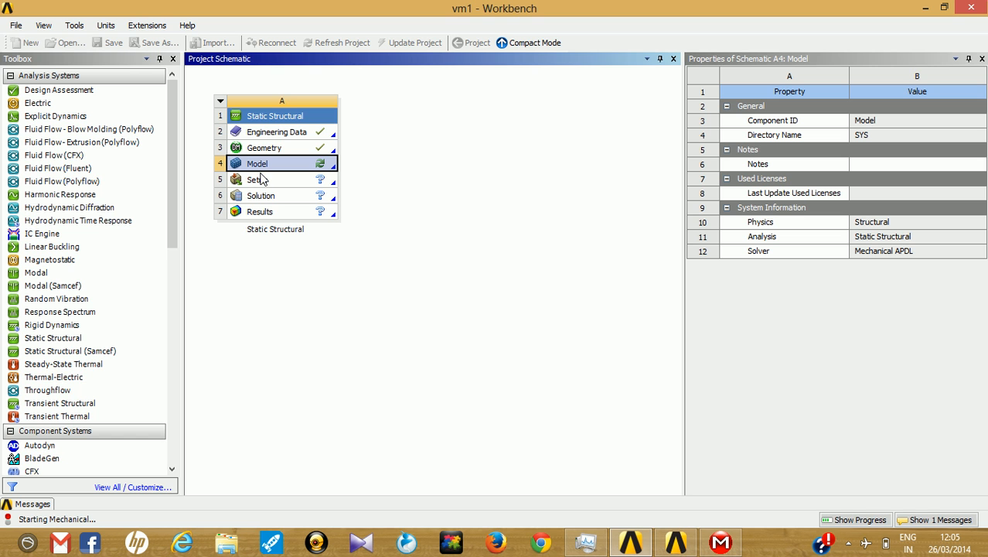
left_click(717, 539)
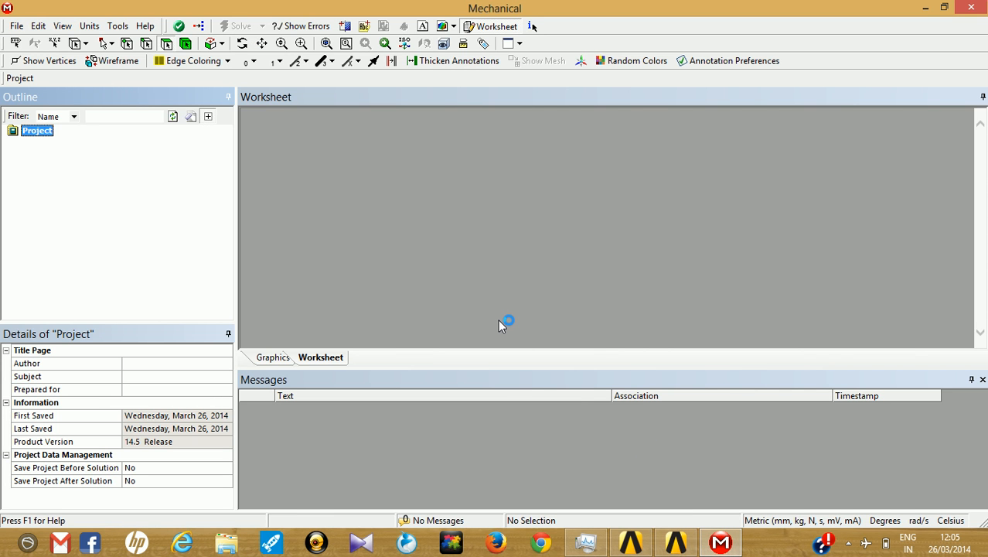
left_click(586, 541)
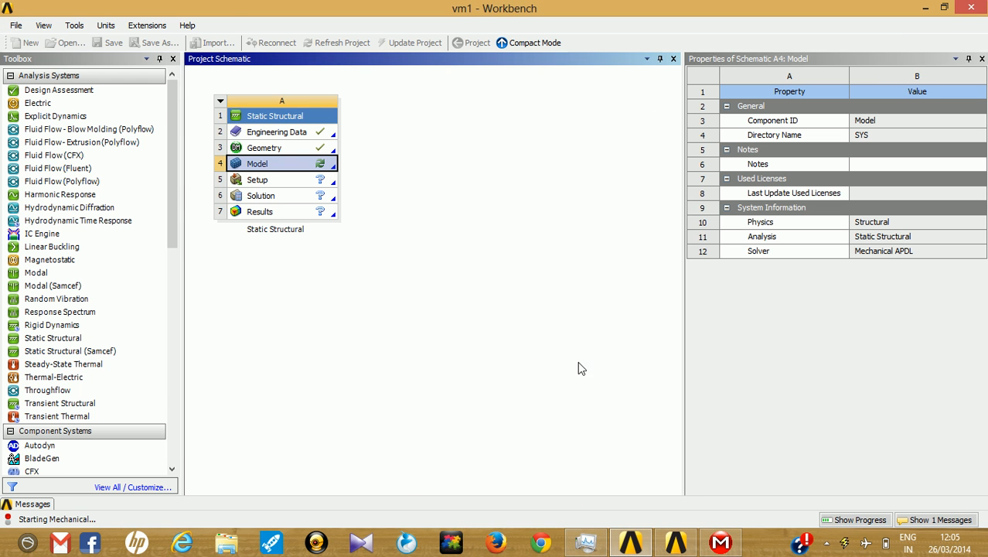
left_click(721, 541)
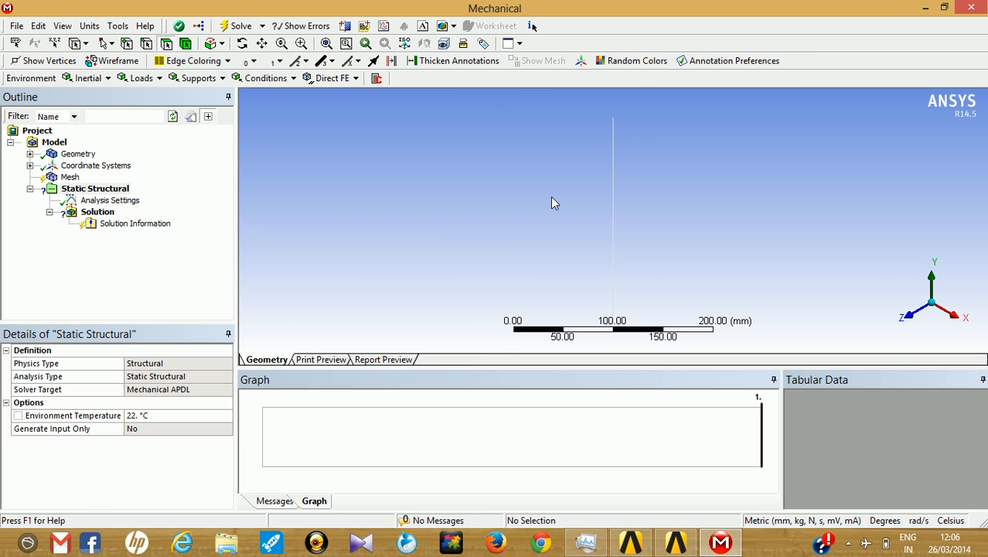
middle_click_drag(549, 205, 477, 225)
Generate the mesh of the line body with the default mesh settings
left_click(69, 177)
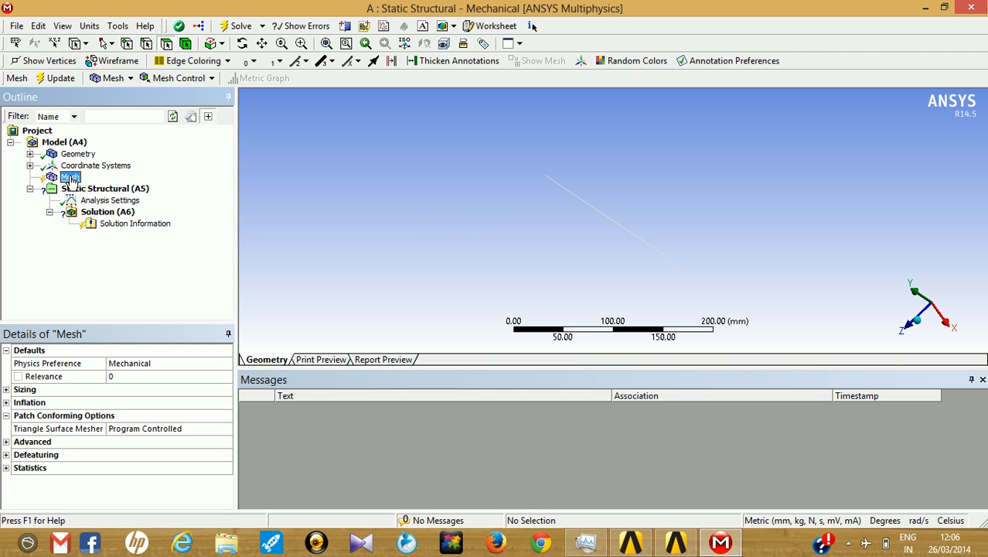
right_click(78, 184)
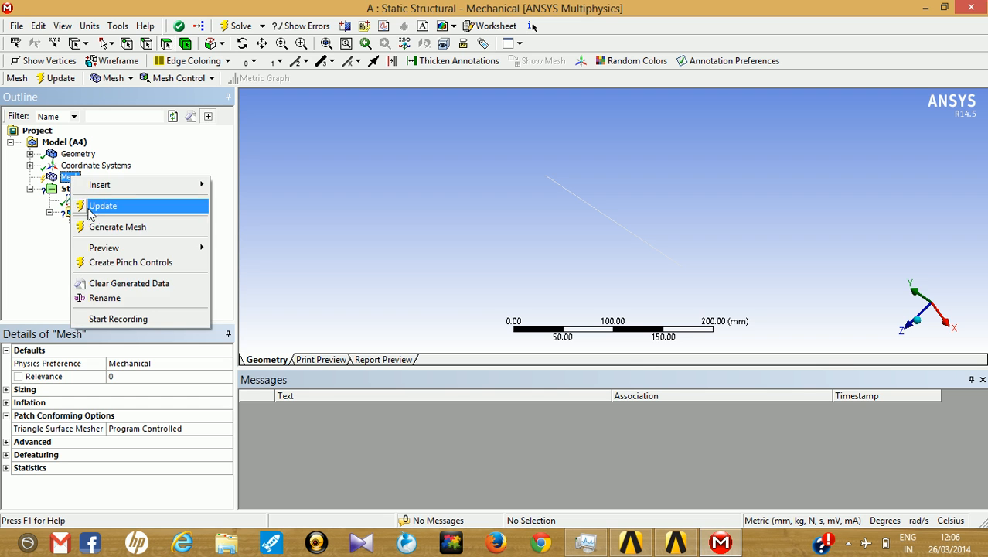
left_click(108, 225)
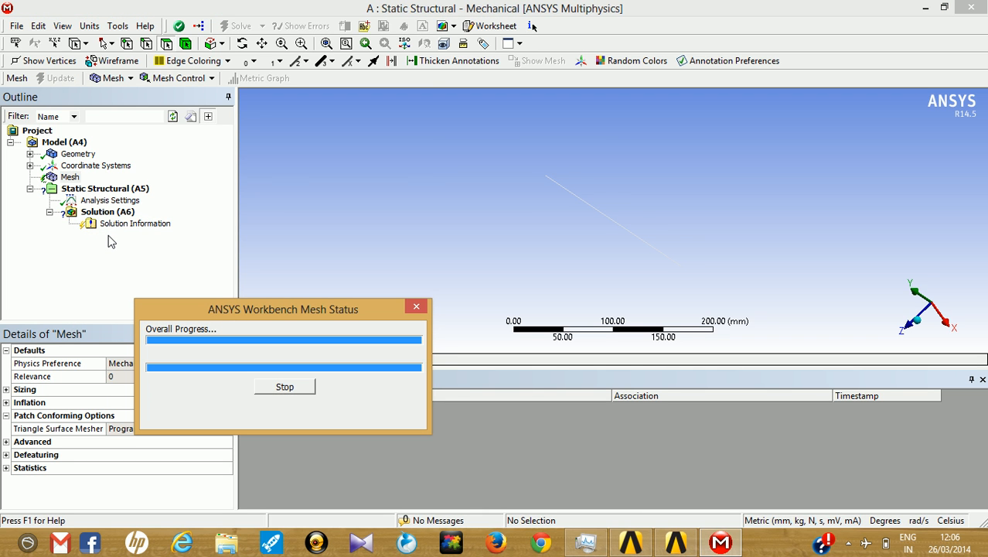
middle_click_drag(467, 283, 410, 243)
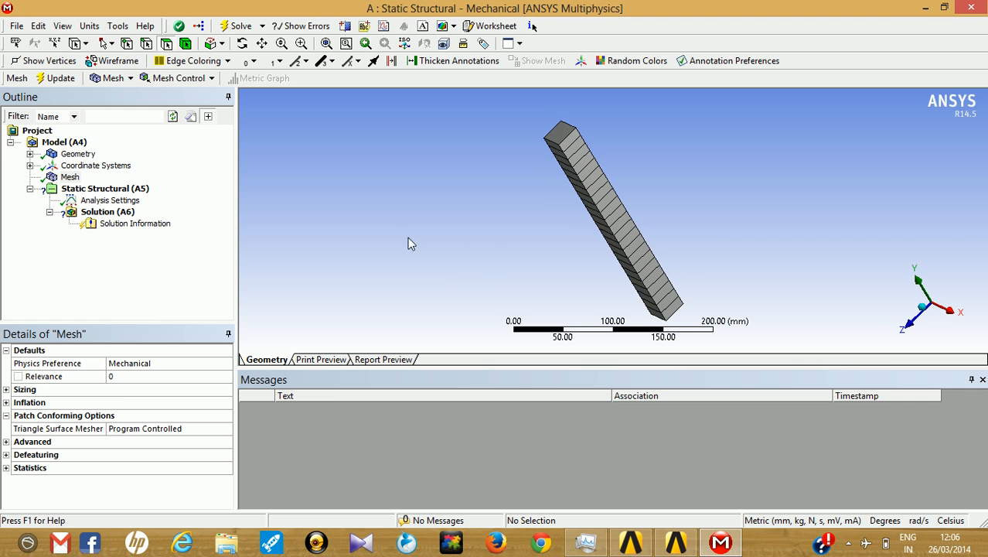
Set the mesh Element Size to 0.5 mm in the Sizing settings, checking the mesh requirement in the VMMECH001 help page
left_click(676, 543)
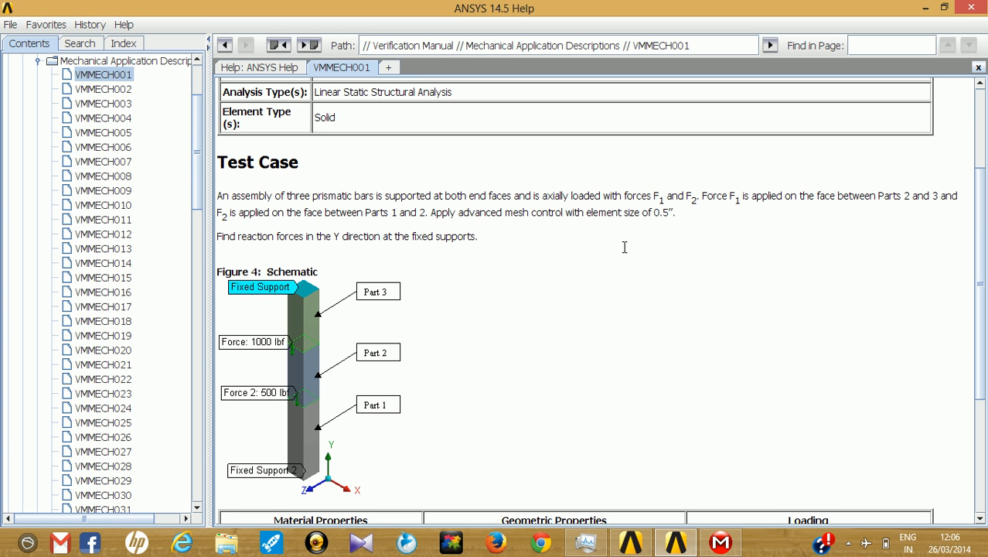
left_click(926, 8)
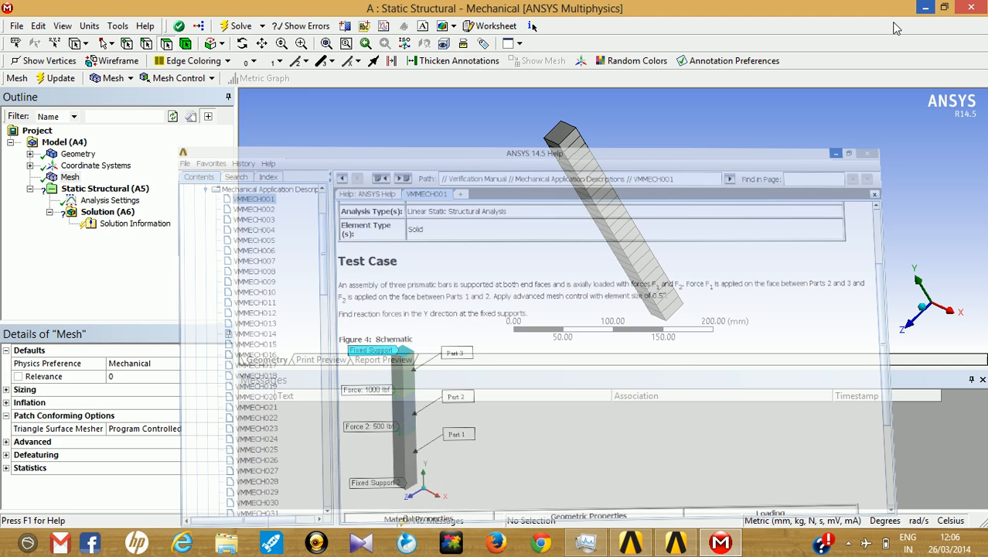
left_click(6, 389)
left_click(153, 430)
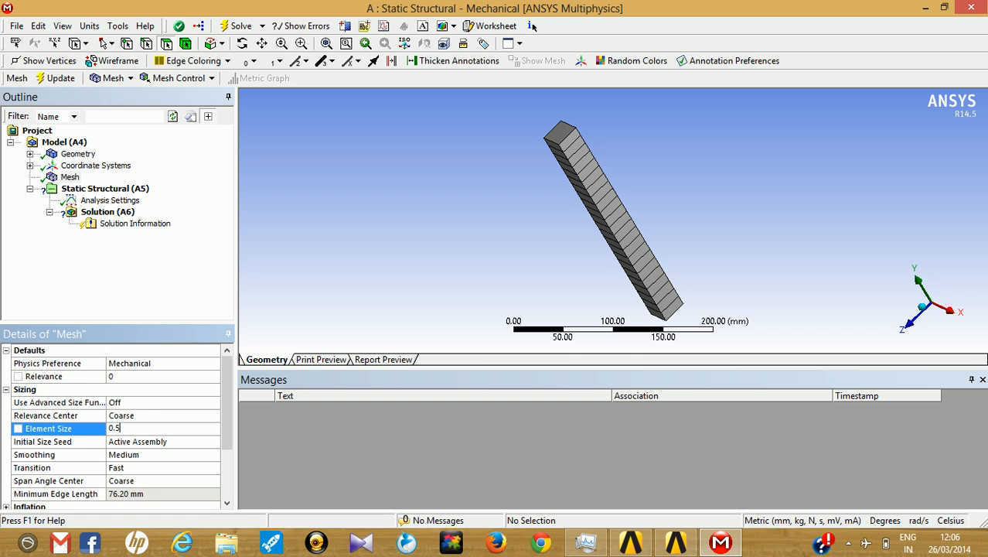
type("0.5")
key("Return")
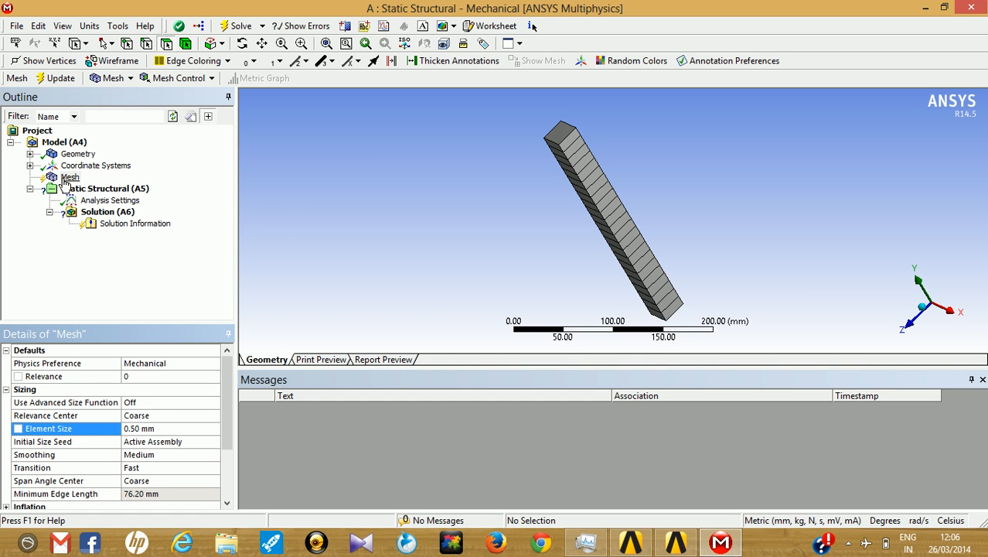
Switch the units to U.S. Customary (ft, lbm, lbf, °F, s, V, A) and set the mesh Element Size to 0.5 ft
left_click(90, 25)
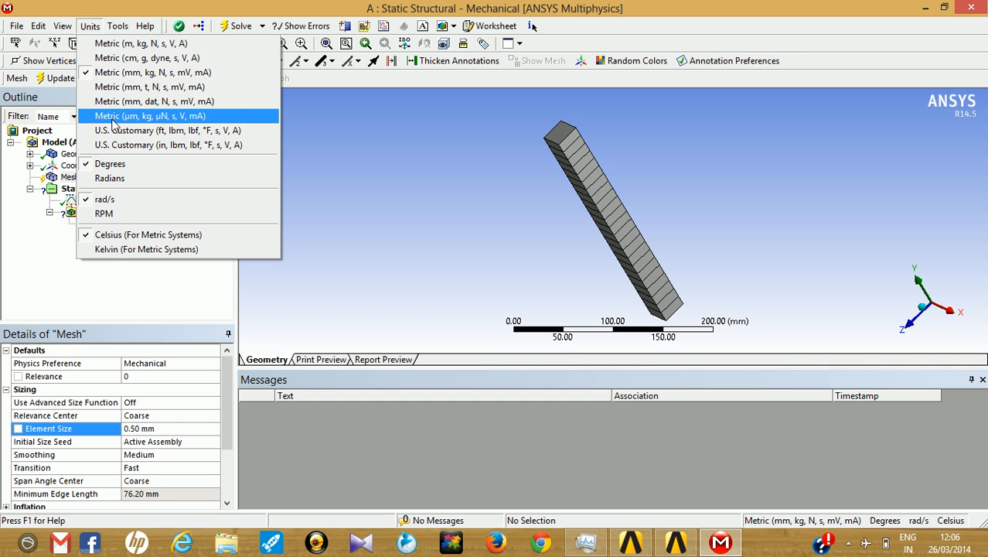
left_click(116, 131)
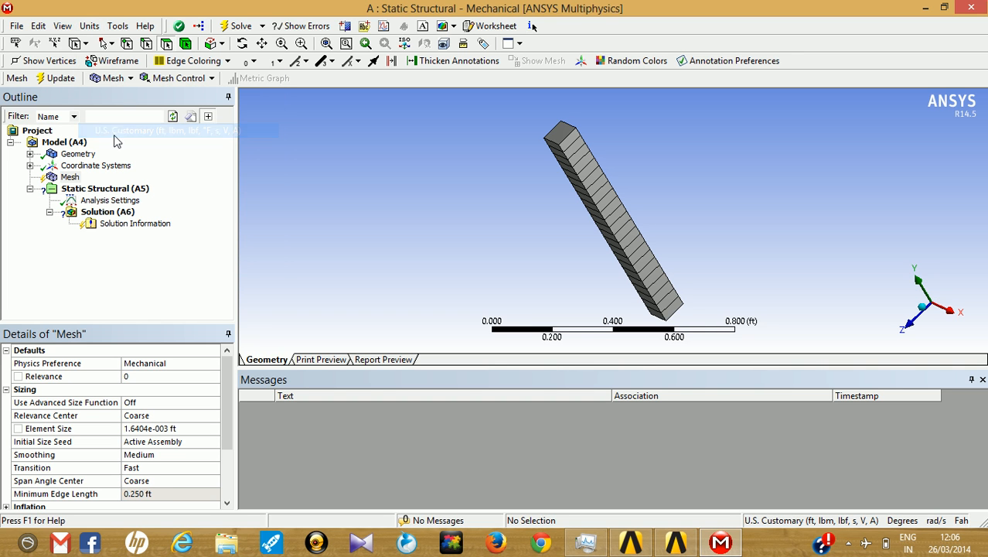
left_click(187, 430)
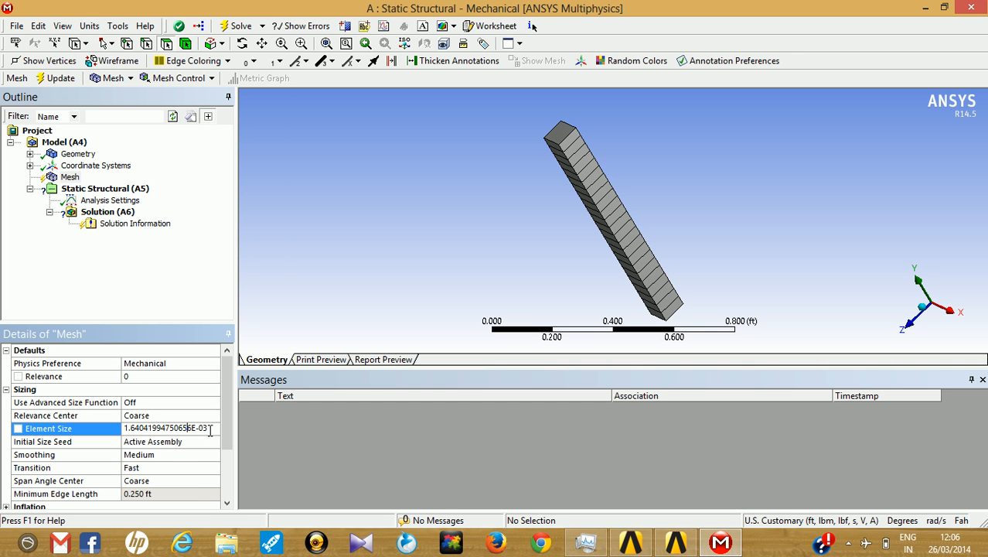
left_click_drag(210, 430, 113, 420)
type("0.5")
key("Return")
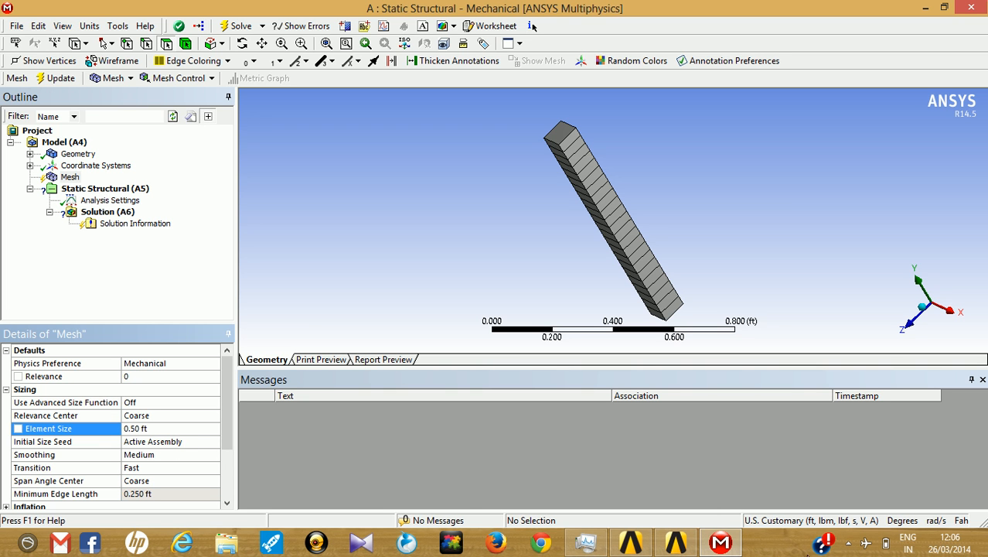
Check the element size in the VMMECH001 help page, switch to U.S. Customary (in, lbm, lbf) units and set Element Size to 0.5 in
left_click(675, 543)
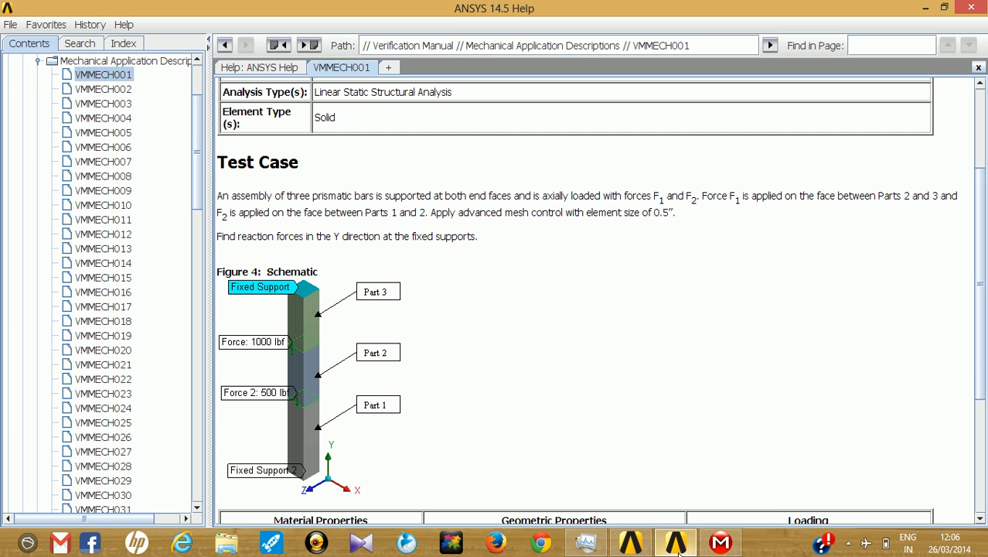
left_click(675, 543)
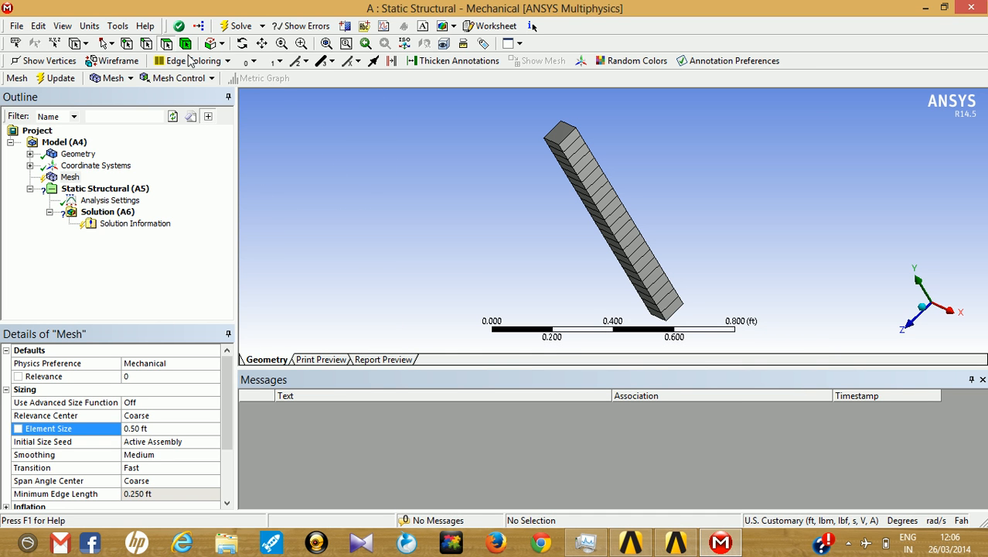
left_click(87, 26)
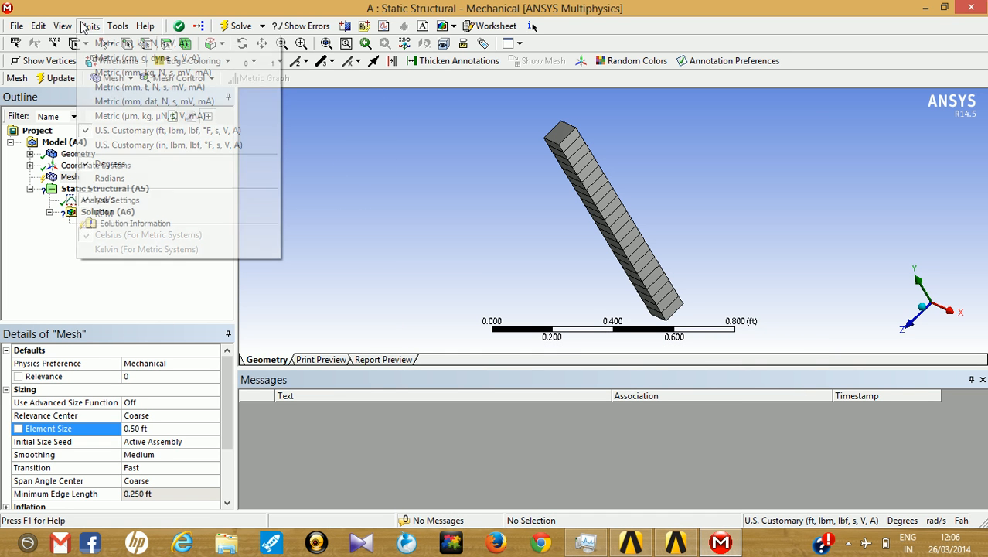
left_click(133, 147)
left_click(162, 415)
left_click(163, 428)
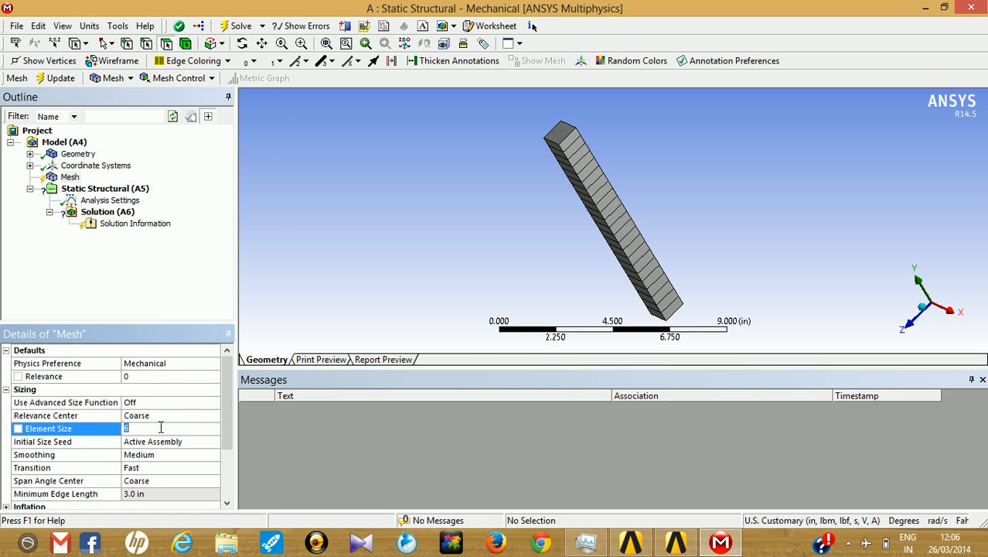
key("Return")
Generate the mesh of the line body again with the new element size
right_click(70, 177)
left_click(94, 230)
mouse_move(501, 219)
middle_mouse_down()
mouse_move(548, 225)
mouse_move(486, 227)
middle_mouse_up()
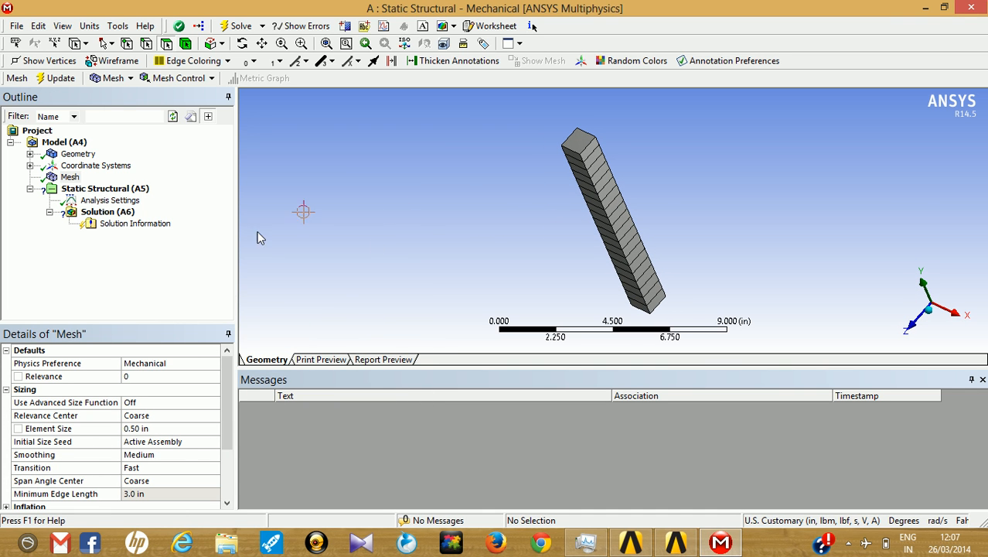
Examine the schematic and loading data in the VMMECH001 help page for the supports and forces, and return to Mechanical
left_click(664, 494)
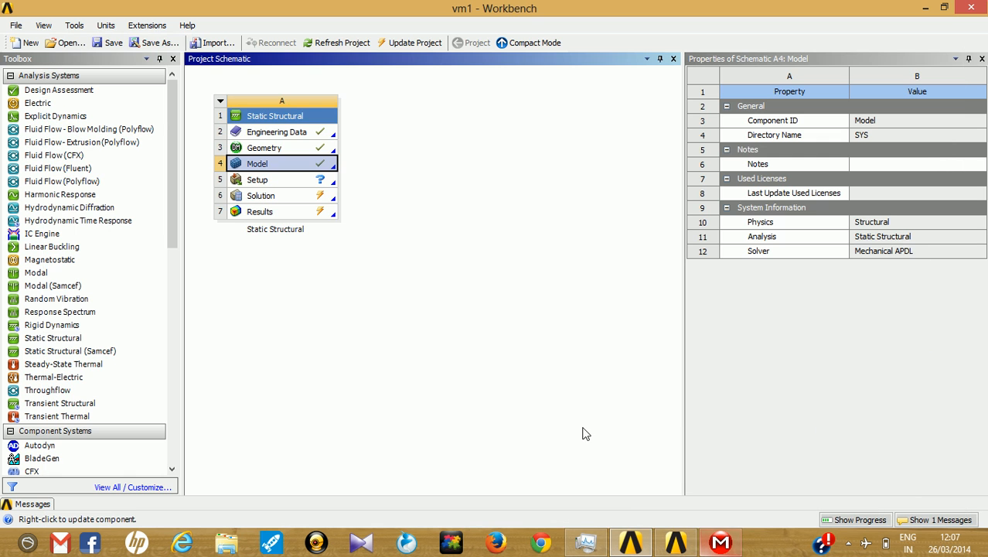
left_click(675, 543)
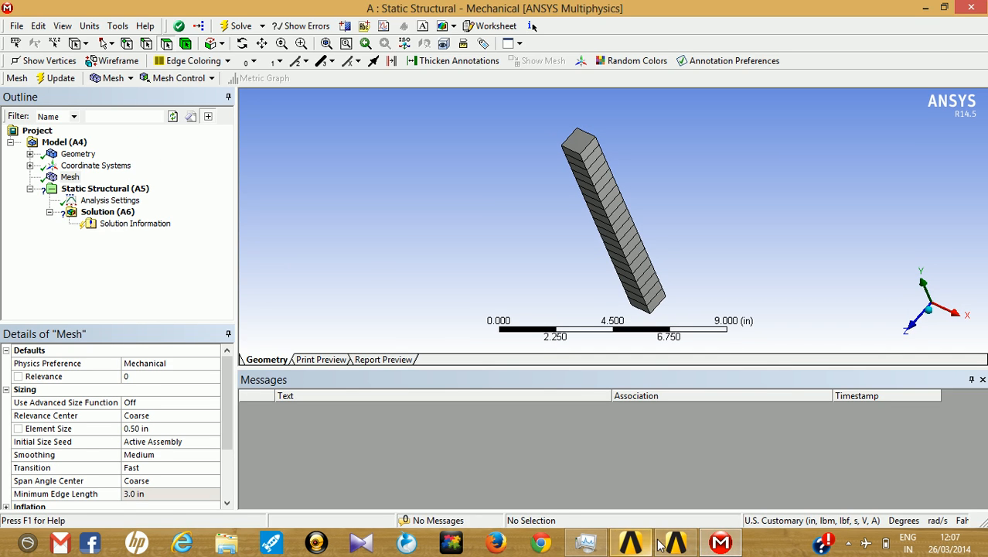
left_click(654, 544)
left_click(547, 380)
scroll(548, 380, "down", 3)
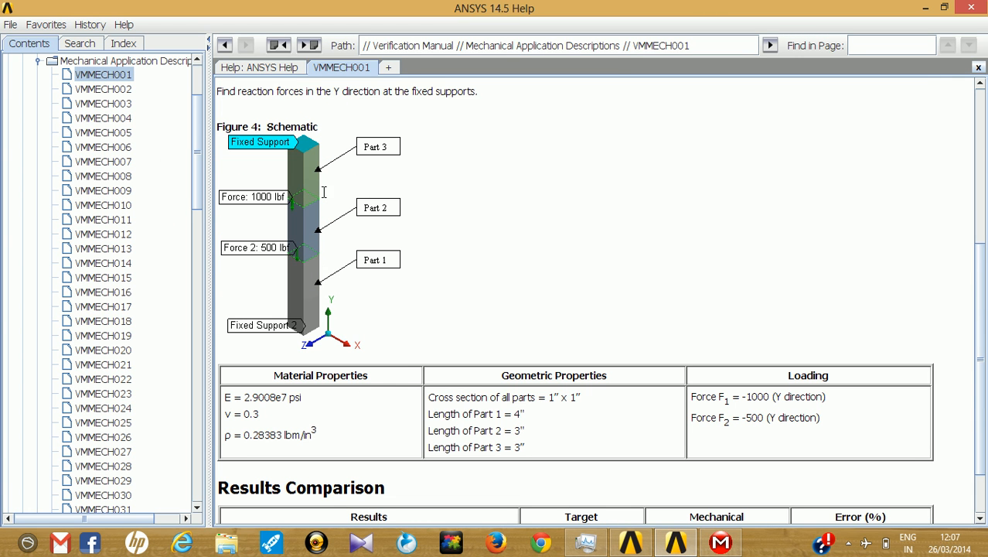
left_click(920, 7)
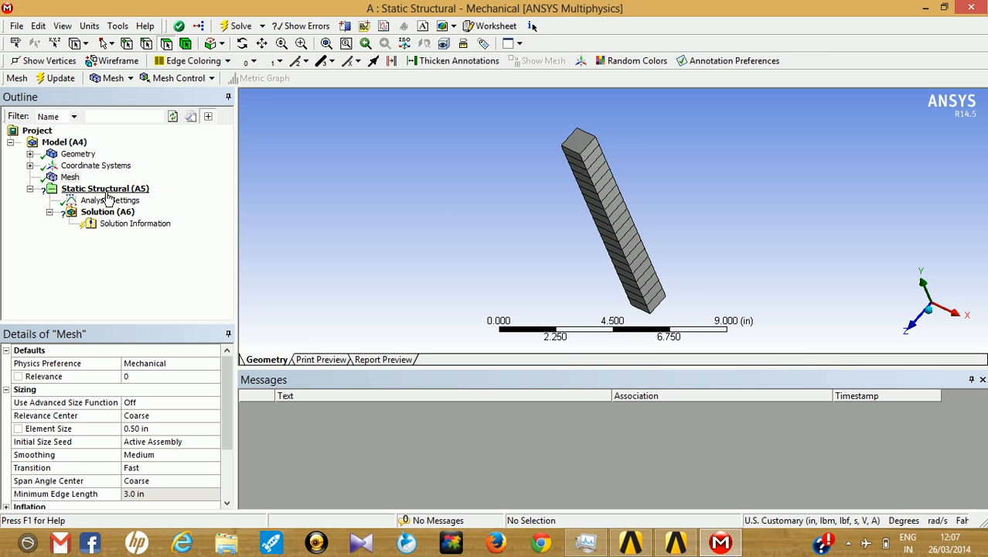
Add a Fixed Support to the Static Structural analysis on the line body's end vertex at the origin
left_click(105, 189)
right_click(110, 195)
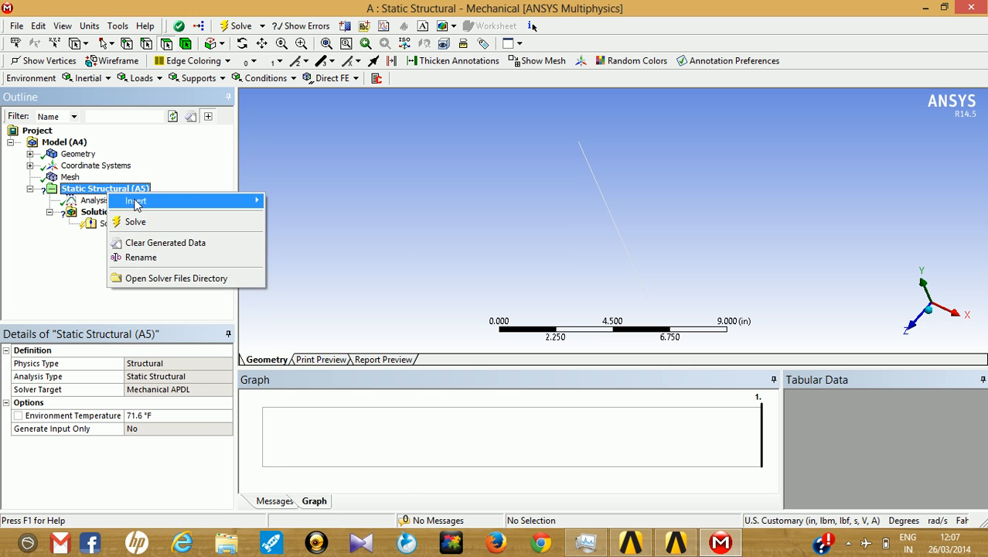
mouse_move(178, 200)
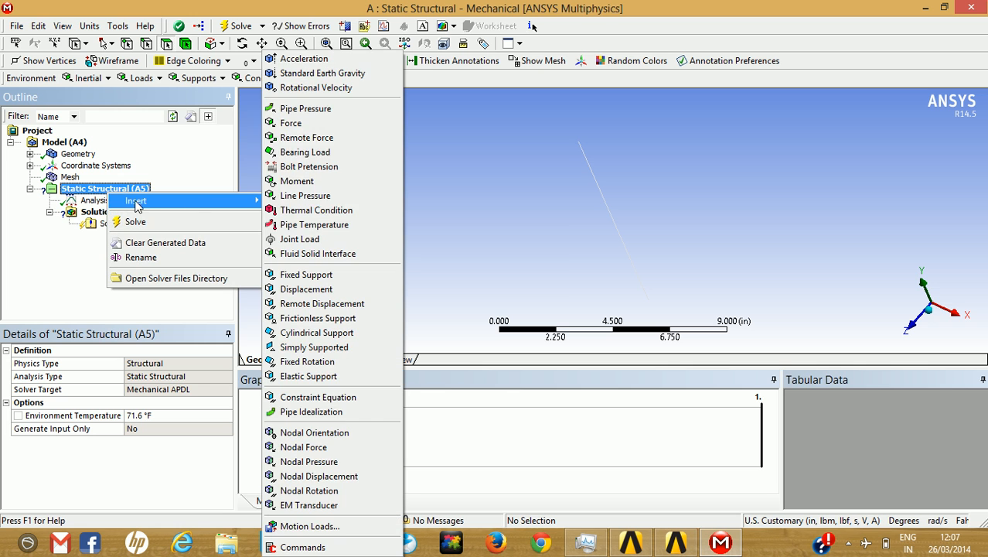
left_click(313, 274)
middle_click_drag(629, 241, 699, 234)
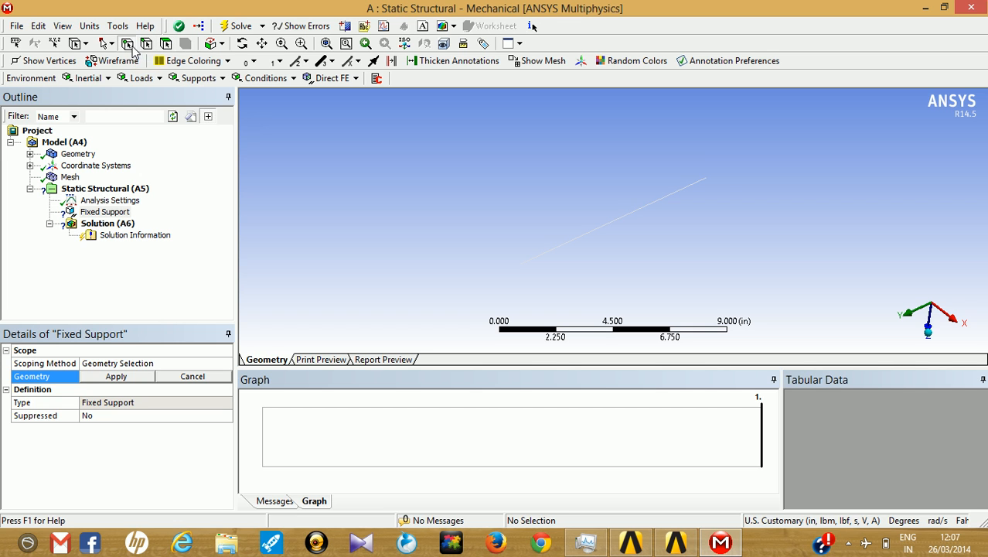
left_click(706, 180)
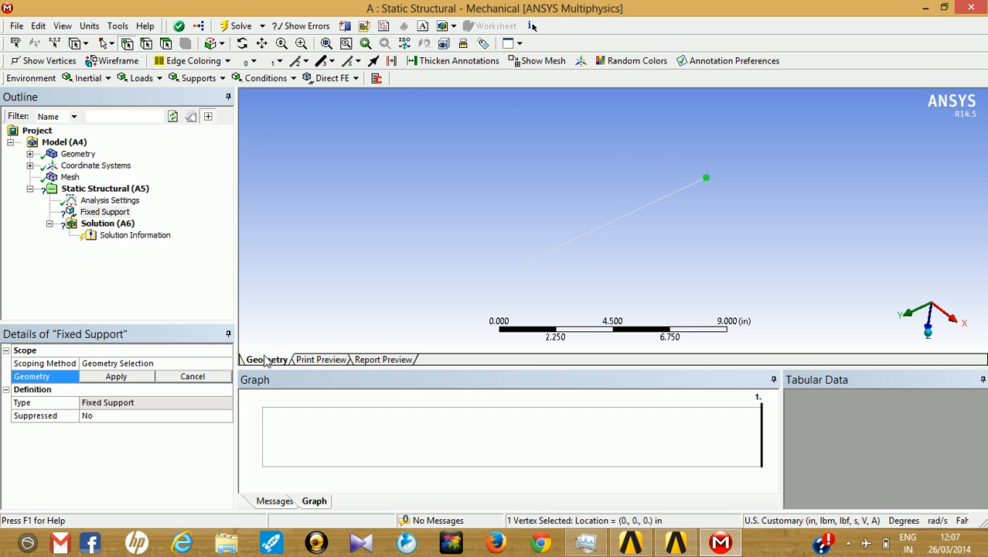
left_click(128, 377)
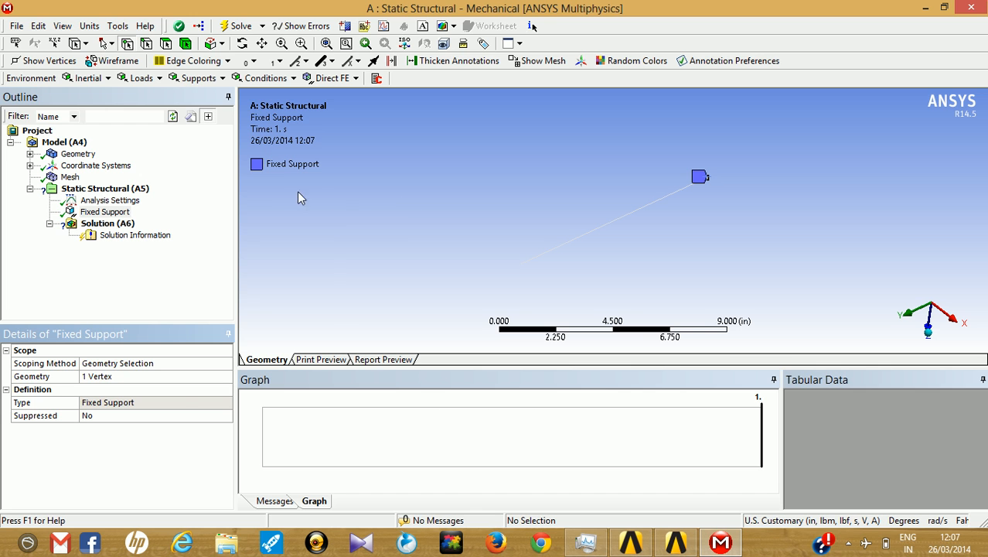
Add a second Fixed Support on the vertex at the opposite end of the line body
left_click(119, 190)
right_click(121, 191)
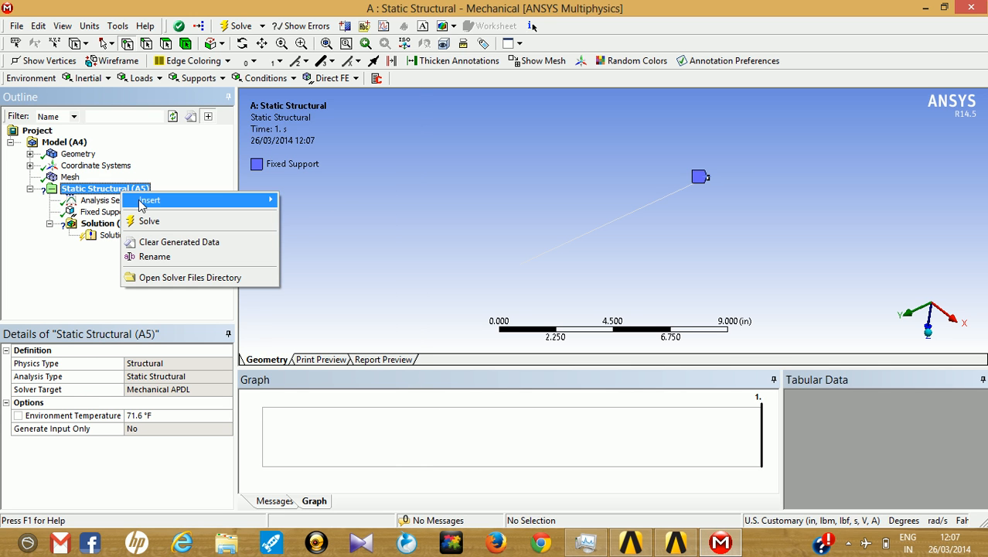
mouse_move(149, 200)
left_click(340, 274)
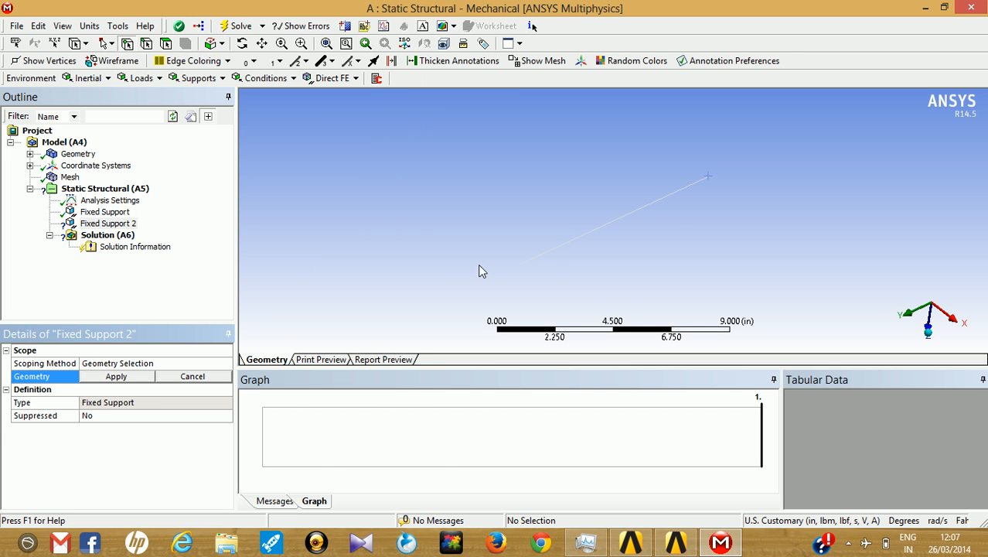
middle_click_drag(418, 226, 475, 234)
left_click(492, 222)
left_click(143, 377)
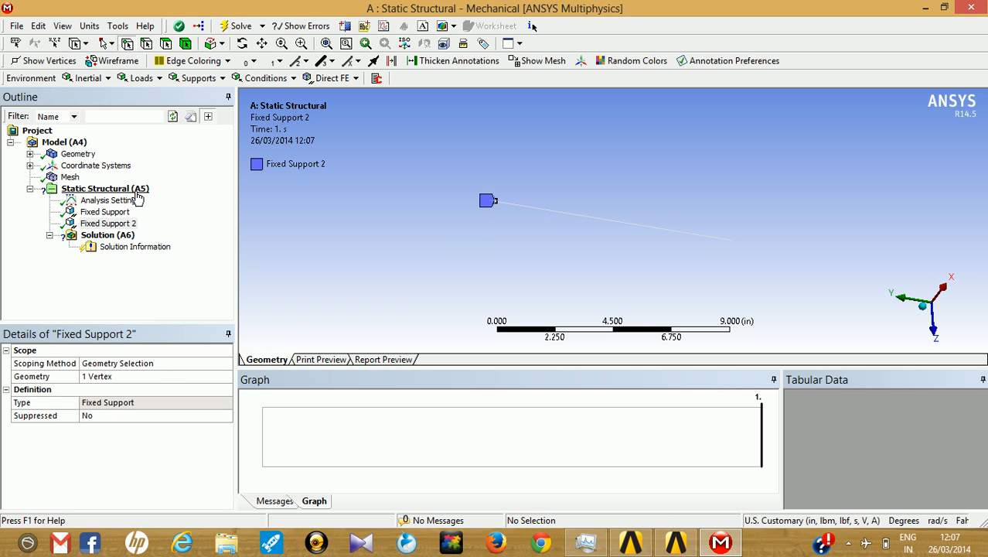
Review the placement of both fixed supports and look up the loading values in the VMMECH001 help page
left_click(108, 188)
middle_click_drag(408, 248, 407, 201)
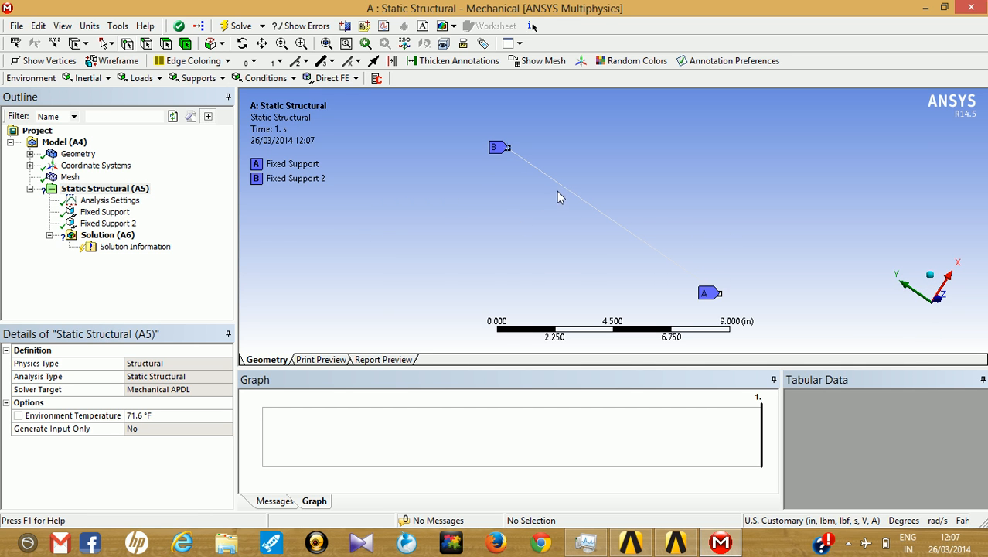
left_click(676, 543)
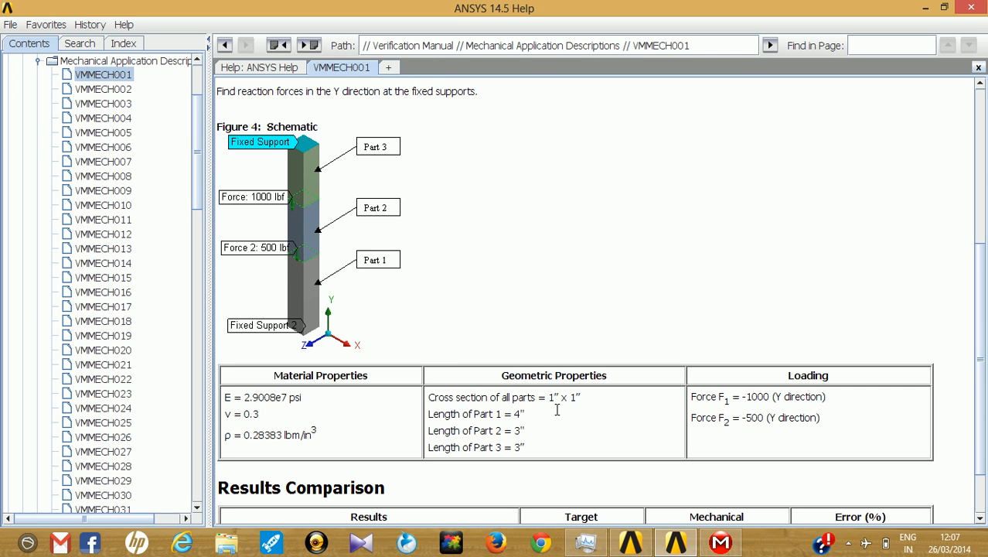
left_click_drag(743, 400, 758, 398)
left_click(925, 8)
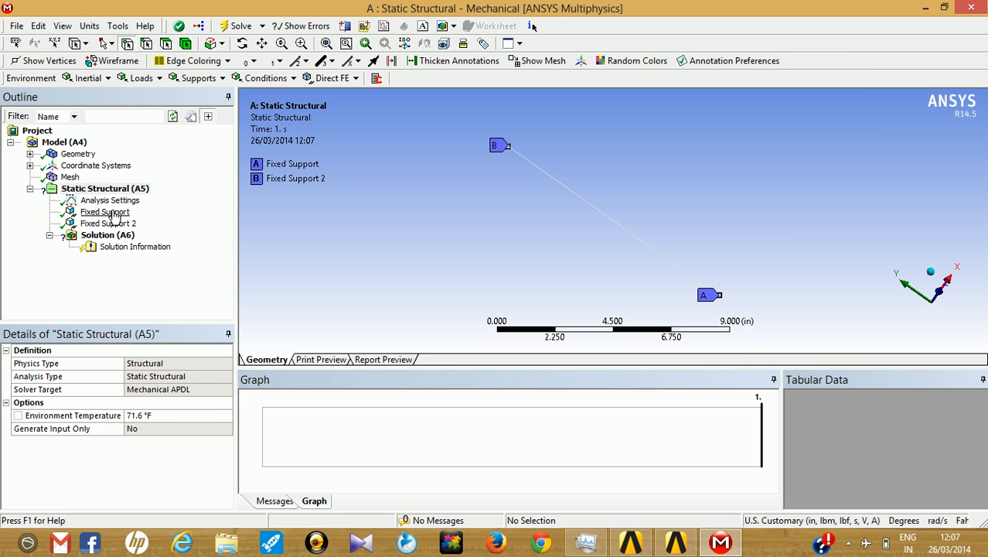
Insert a Force in the Static Structural analysis and scope it to the vertex at (0, 7, 0) in
left_click(114, 191)
right_click(119, 199)
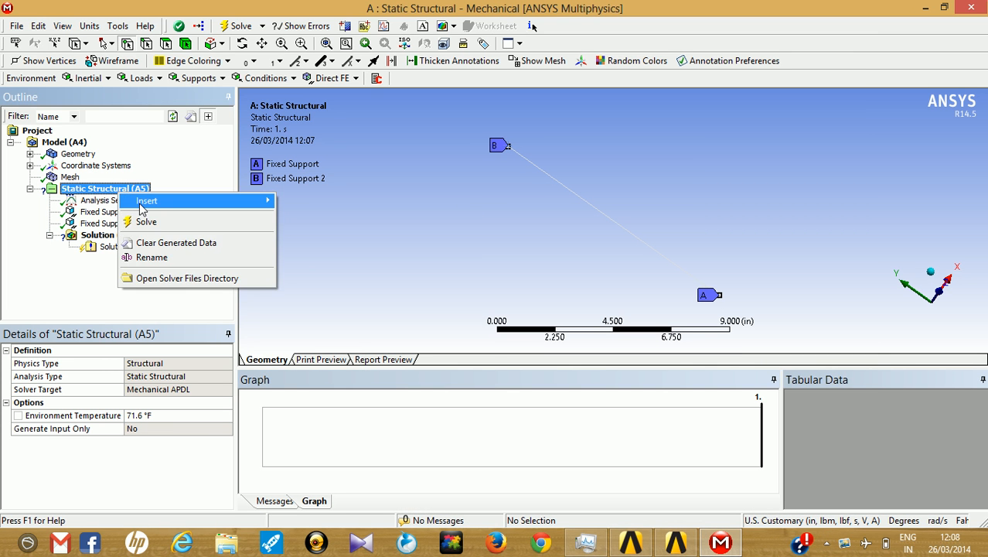
mouse_move(143, 204)
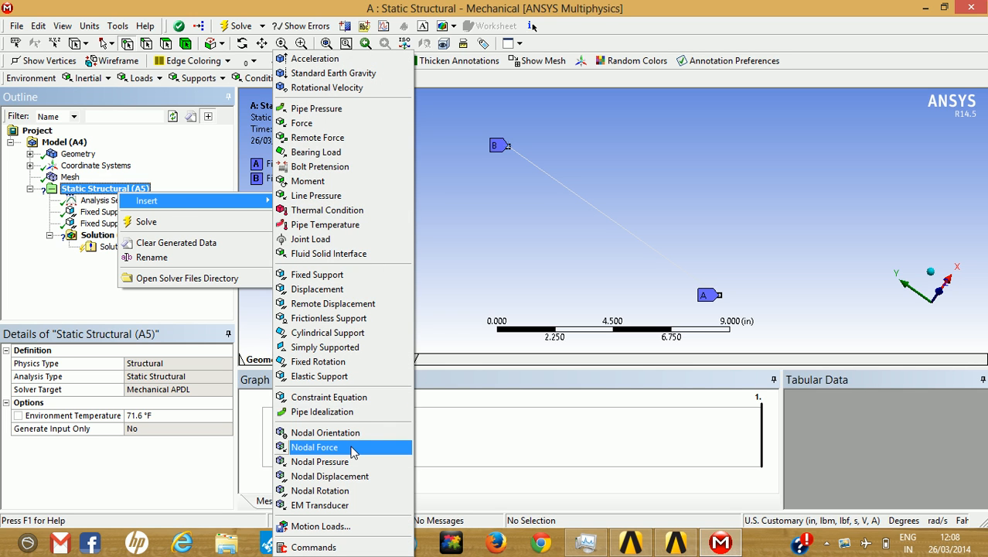
left_click(340, 128)
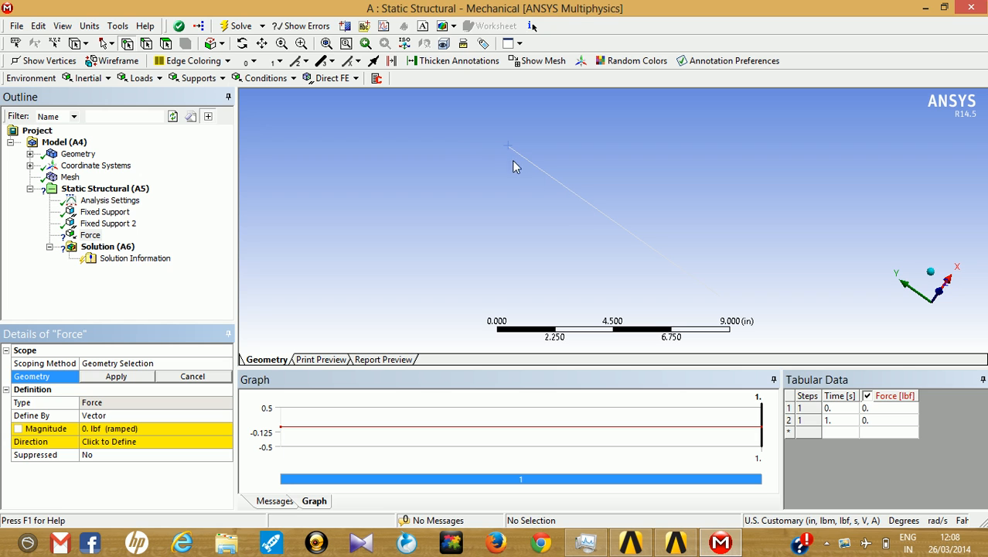
left_click(570, 191)
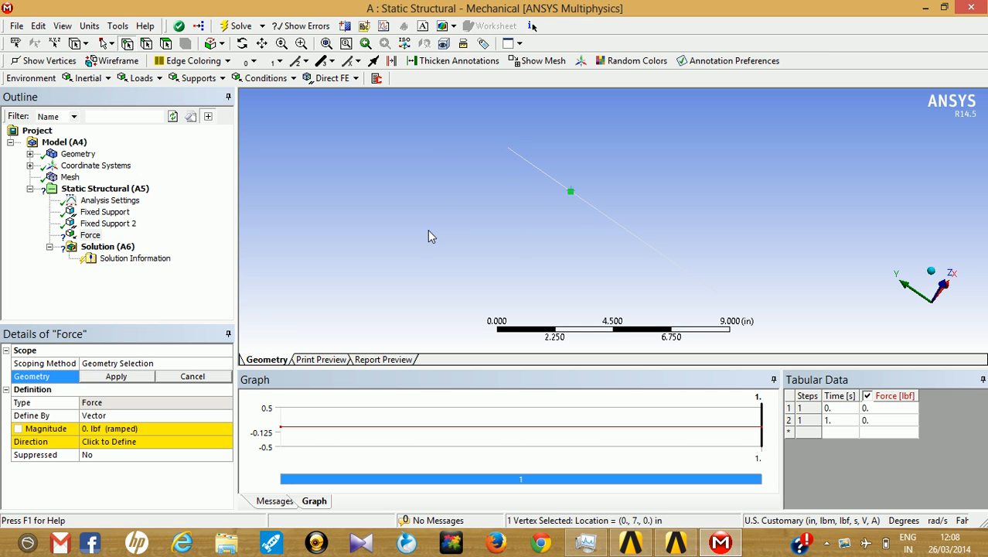
left_click(122, 378)
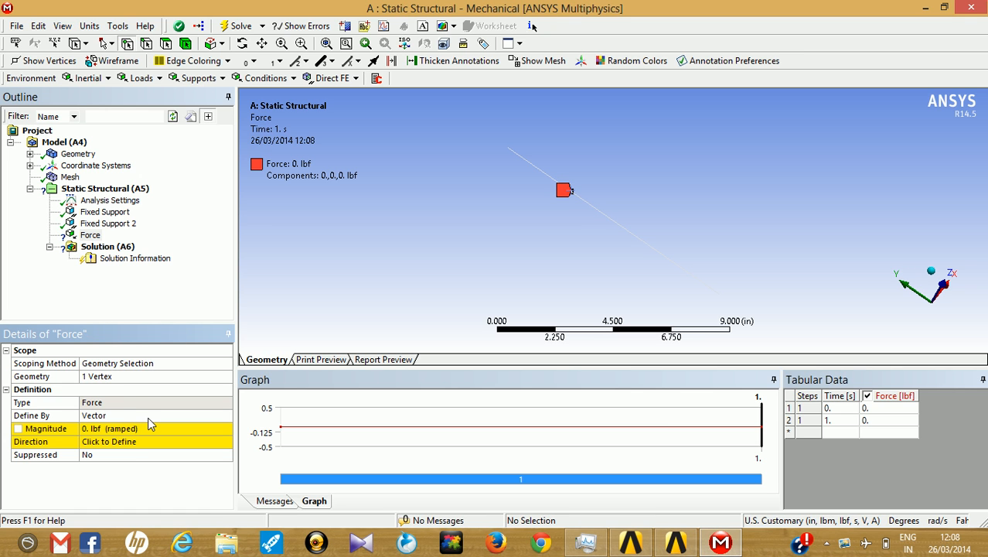
Define the force by Components and set its Y Component to -1000 lbf
left_click(148, 417)
left_click(227, 418)
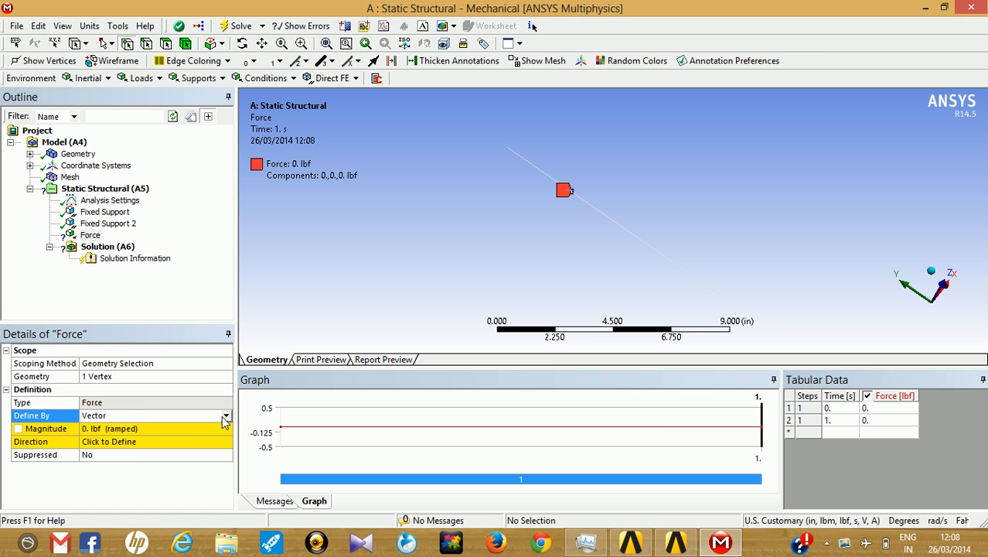
left_click(180, 429)
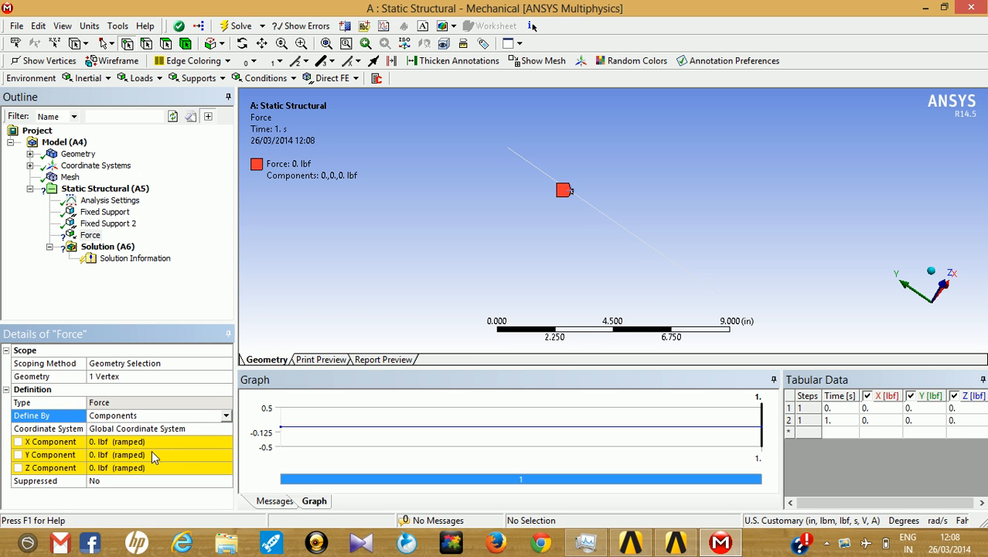
left_click(154, 456)
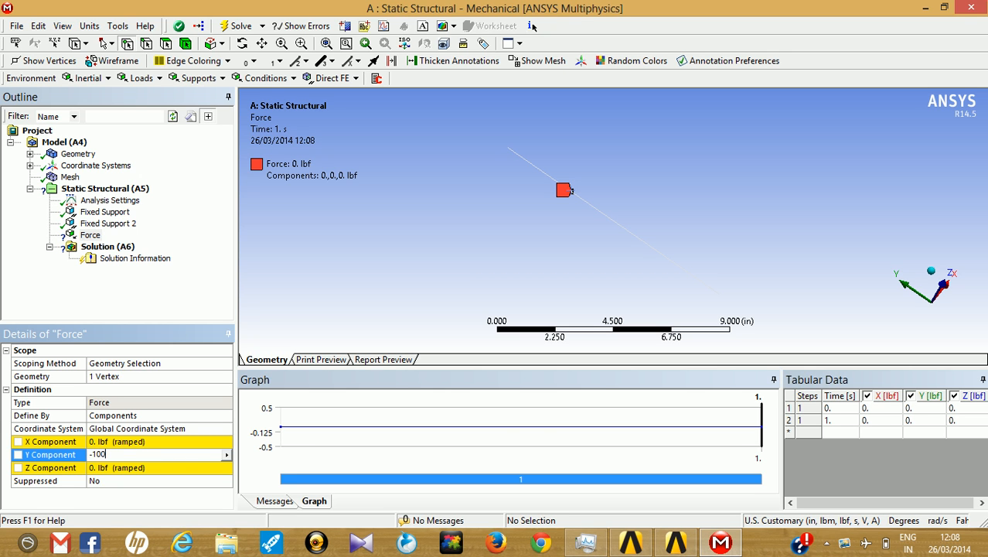
key("Return")
middle_click_drag(630, 334, 572, 234)
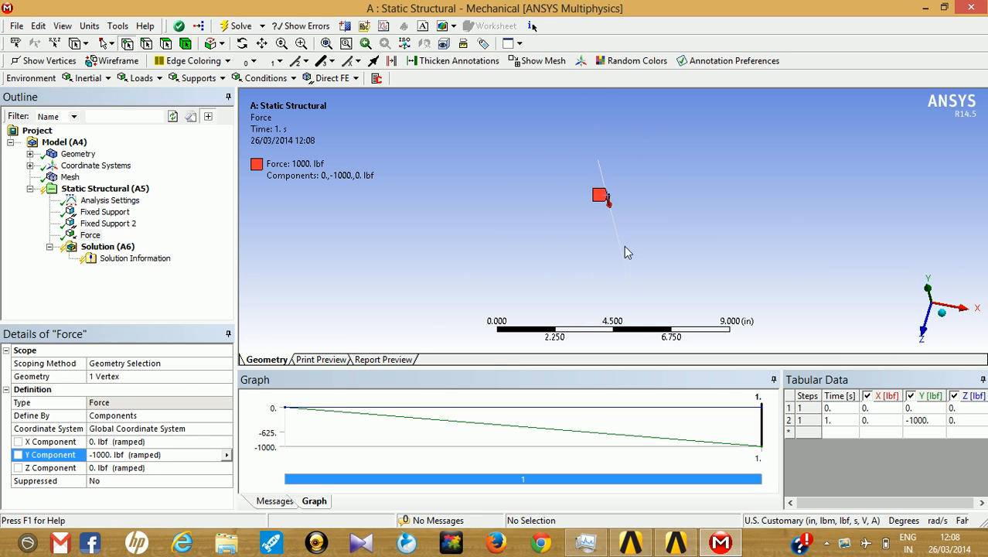
middle_click_drag(678, 229, 679, 185)
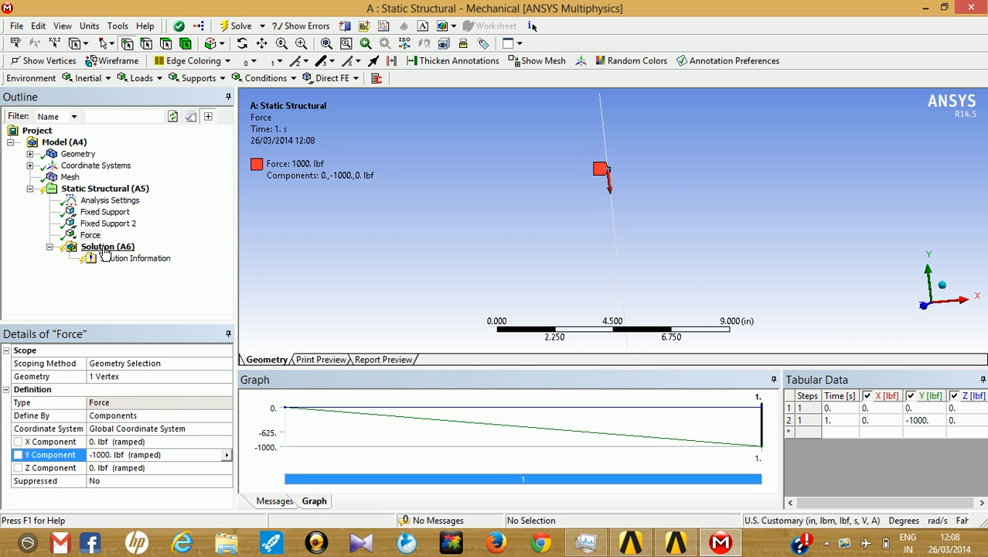
Insert a second Force in the Static Structural analysis and scope it to the vertex at (0, 4, 0) in
left_click(99, 190)
right_click(96, 191)
mouse_move(186, 199)
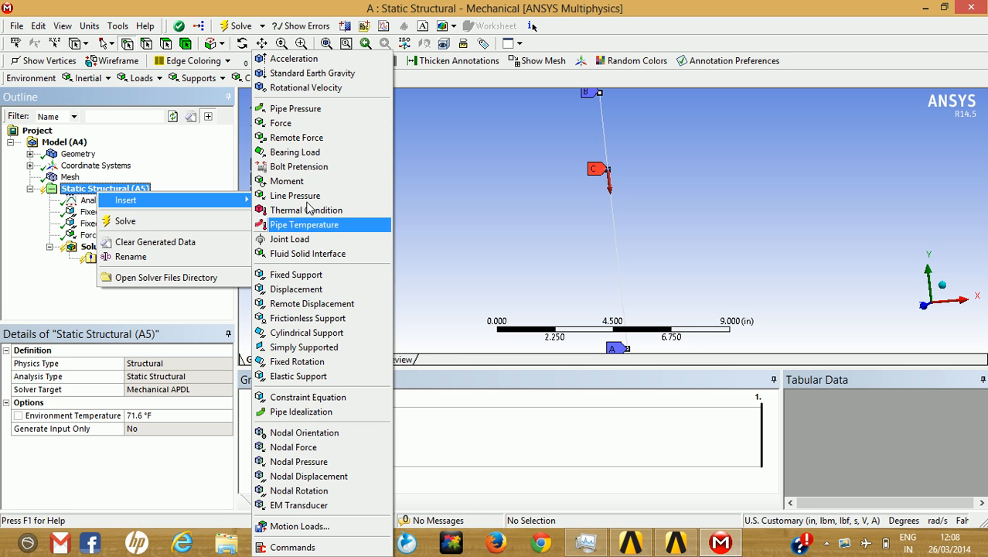
left_click(284, 123)
middle_click_drag(554, 242, 595, 203)
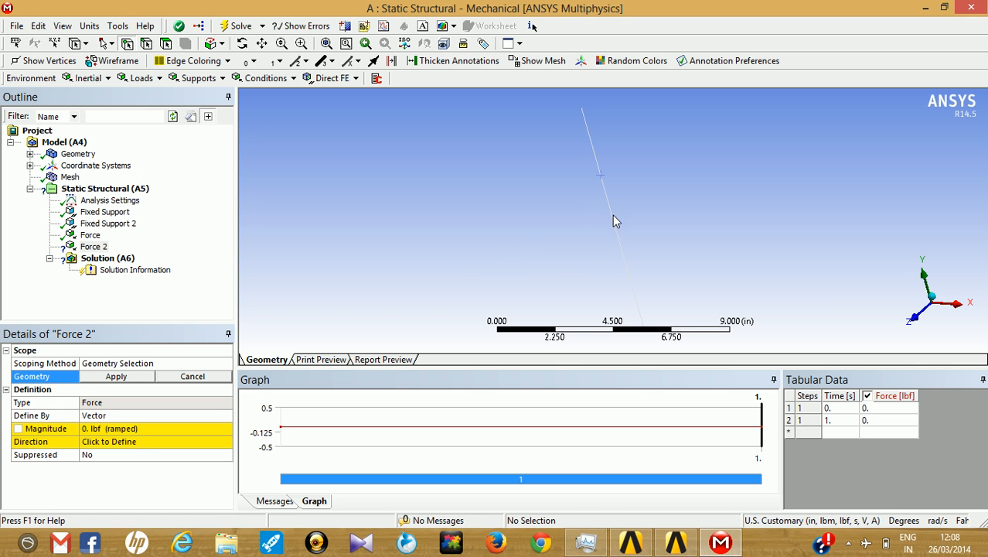
left_click(621, 246)
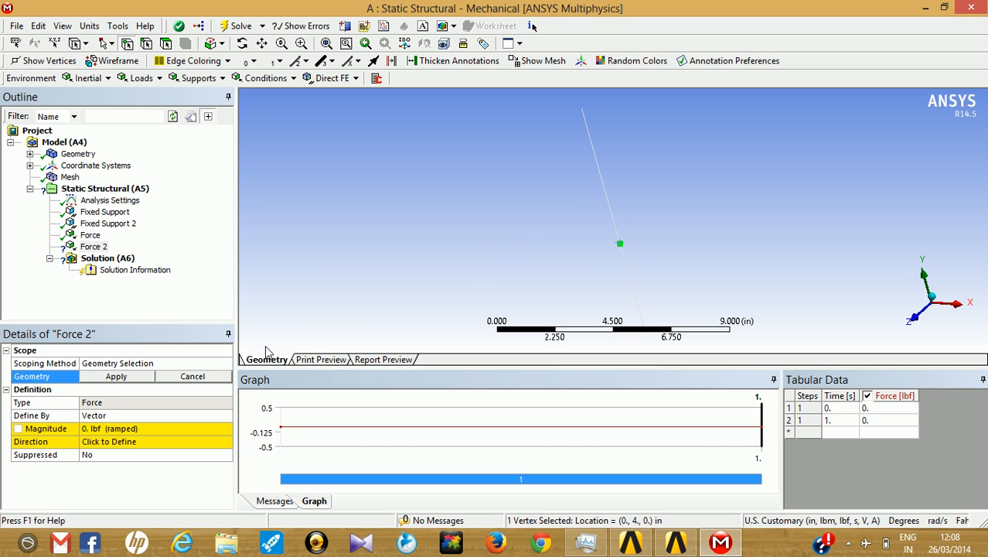
left_click(116, 377)
Define the second force by Components and set its Y Component to -500 lbf
left_click(161, 418)
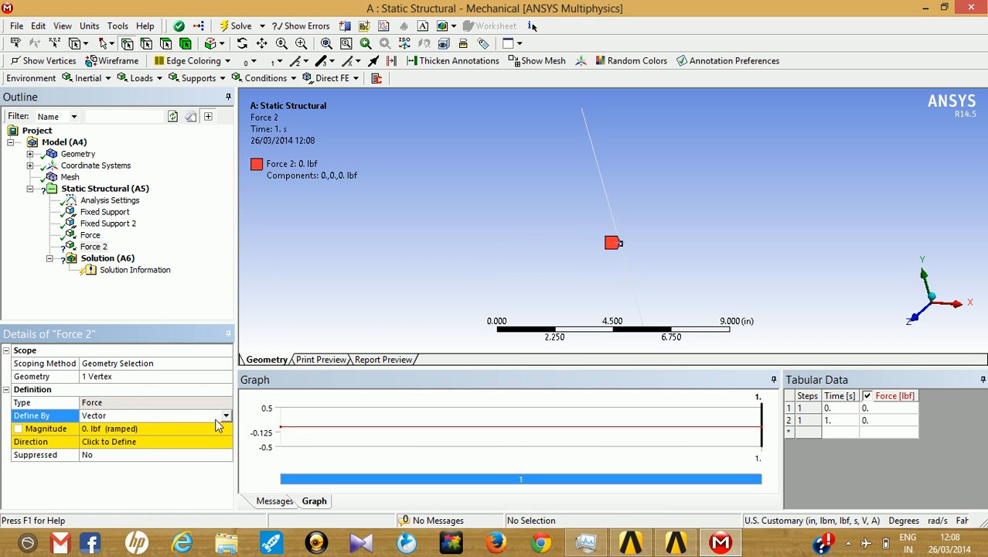
left_click(225, 415)
left_click(195, 428)
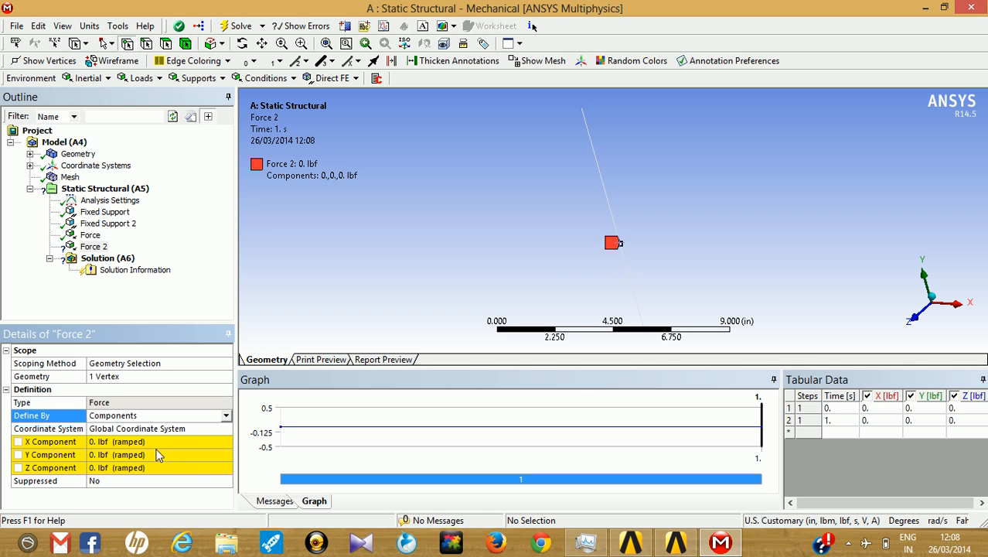
left_click(155, 455)
type("-500")
key("Return")
Check the second force against the loading values in the VMMECH001 help page and look up which results the test case requires
left_click(686, 539)
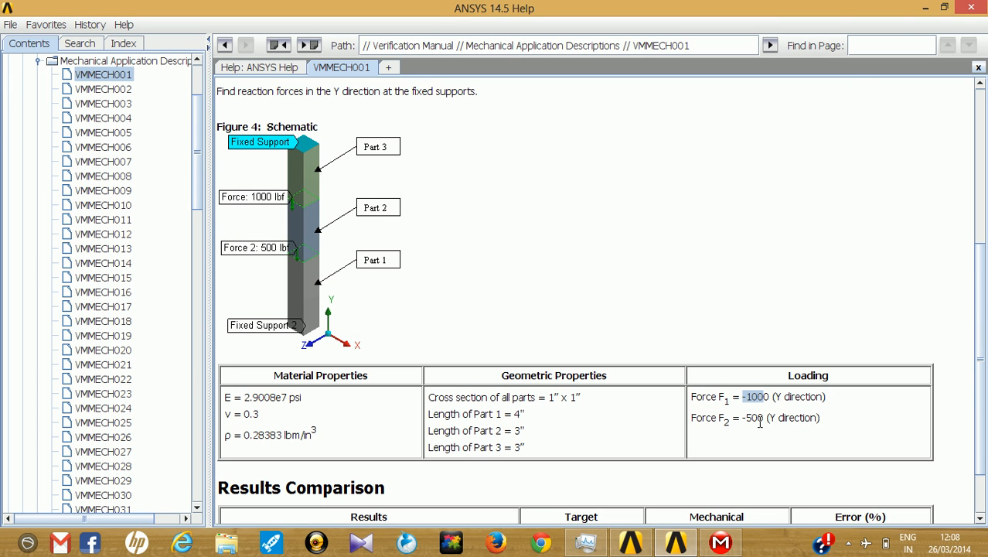
left_click(925, 8)
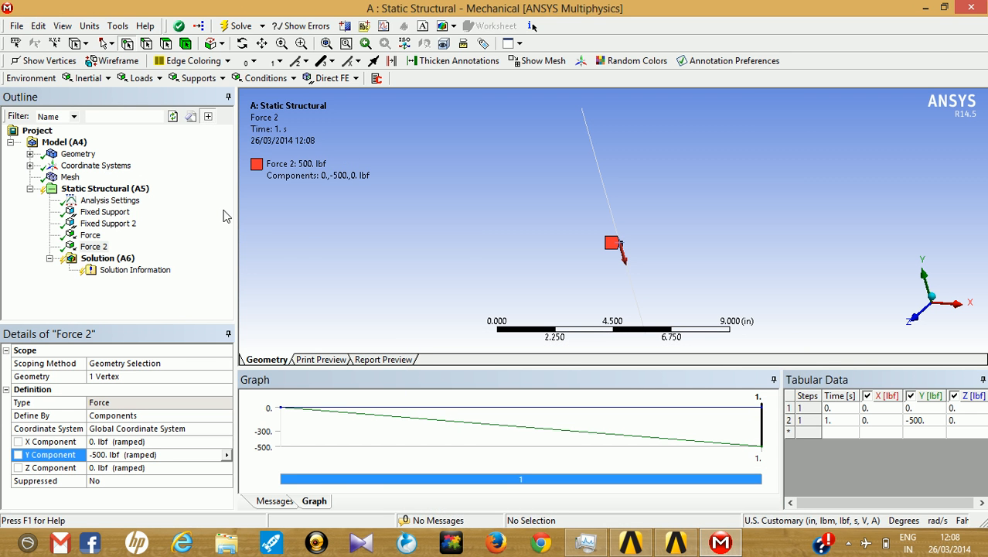
middle_click_drag(495, 224, 473, 236)
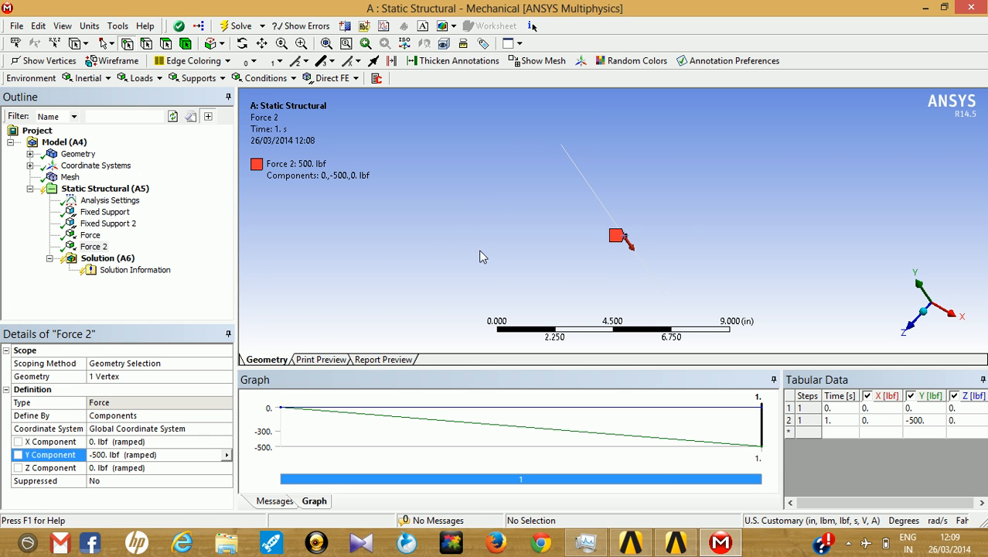
left_click(676, 541)
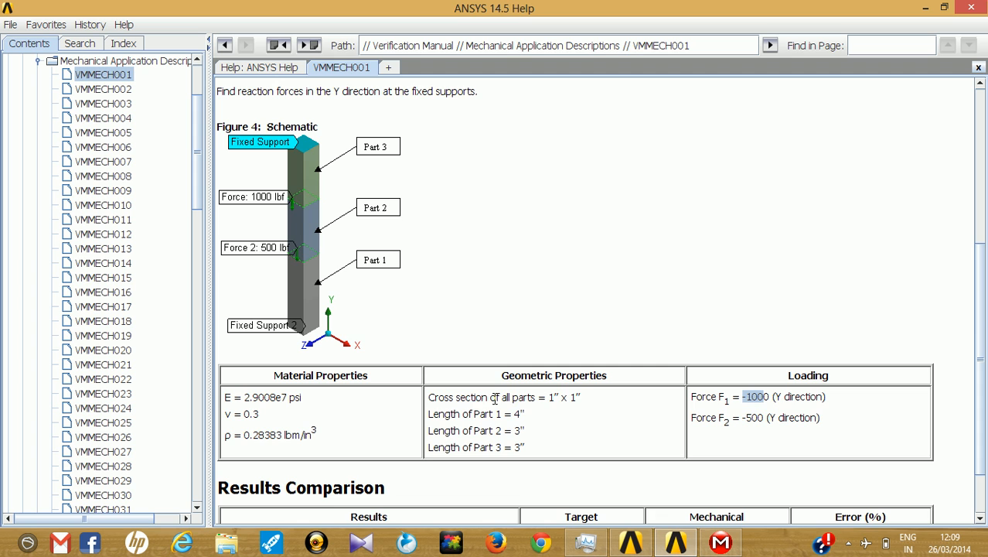
scroll(475, 351, "up", 3)
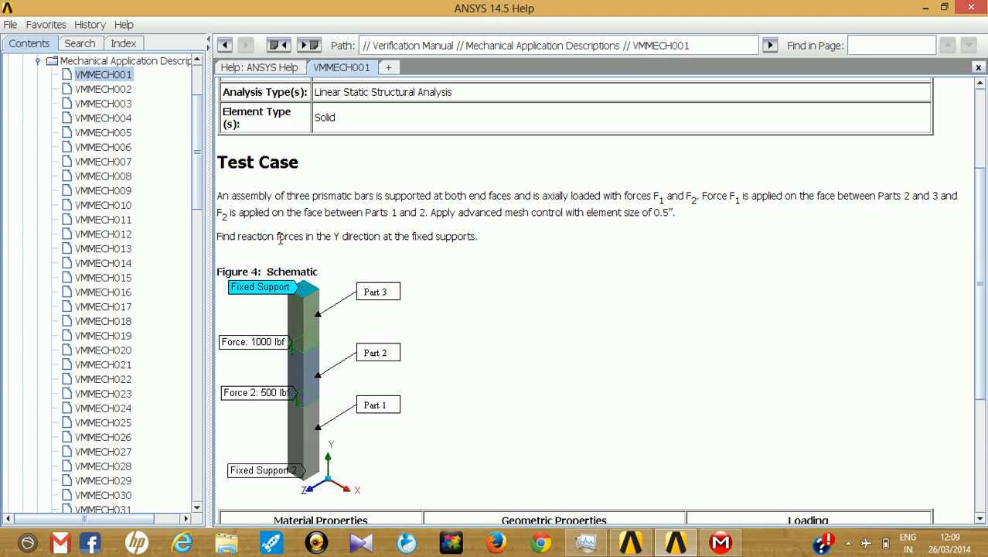
left_click_drag(238, 237, 468, 238)
left_click(925, 9)
Insert a Force Reaction probe under Solution and set its Boundary Condition to Fixed Support
left_click(110, 259)
right_click(112, 263)
mouse_move(165, 267)
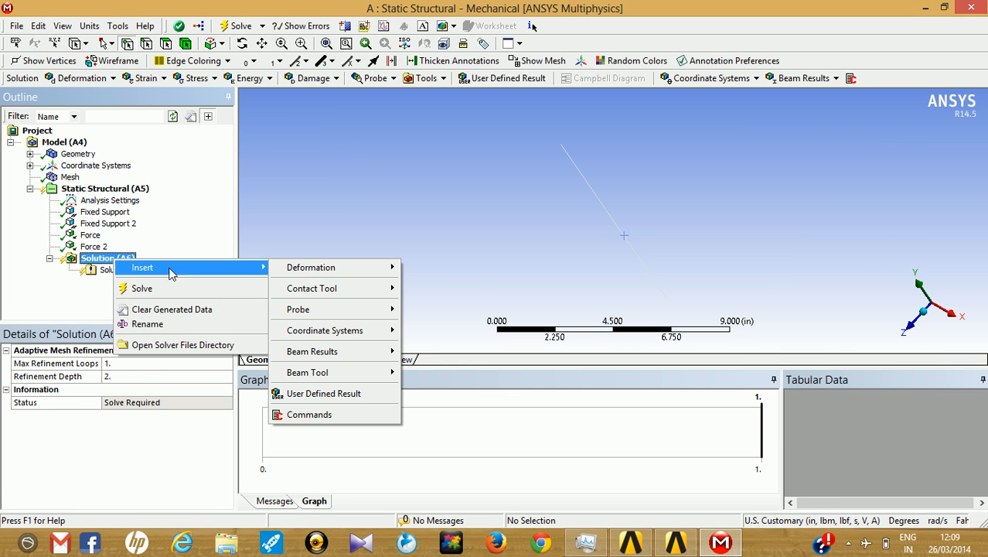
mouse_move(311, 272)
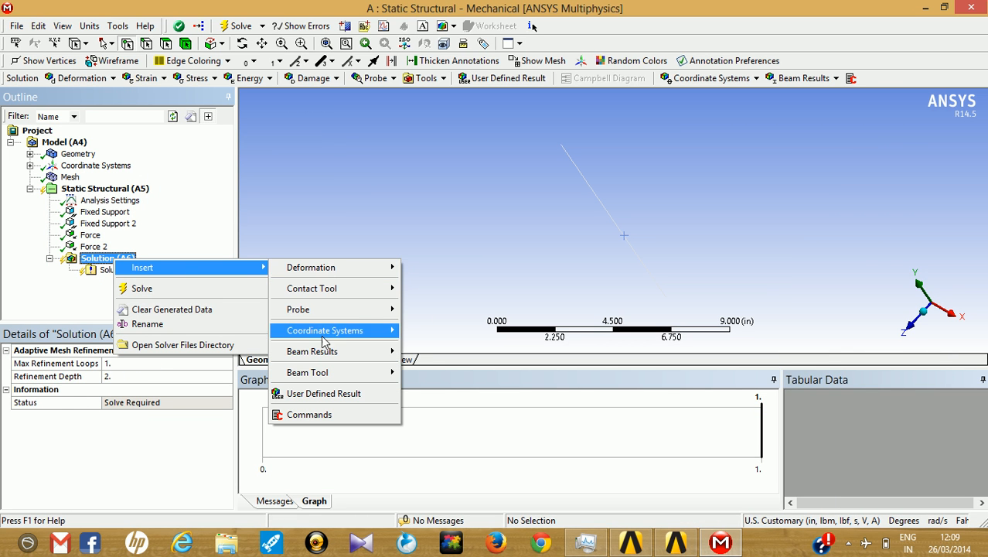
mouse_move(325, 355)
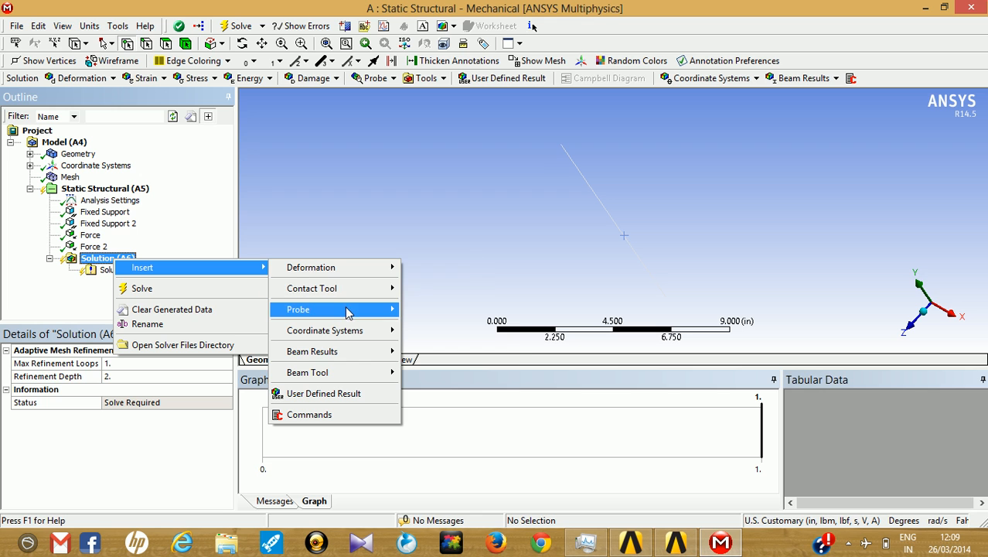
mouse_move(348, 312)
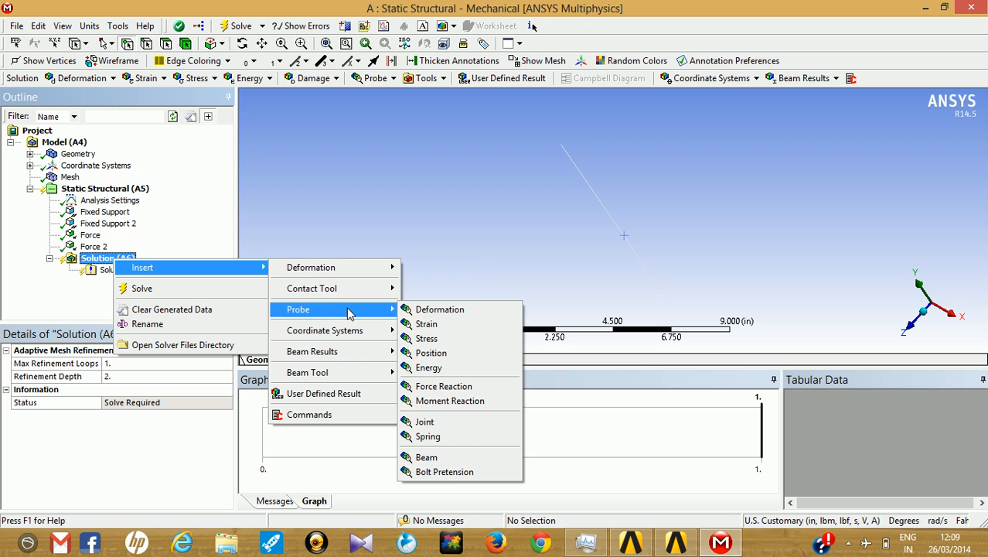
left_click(467, 394)
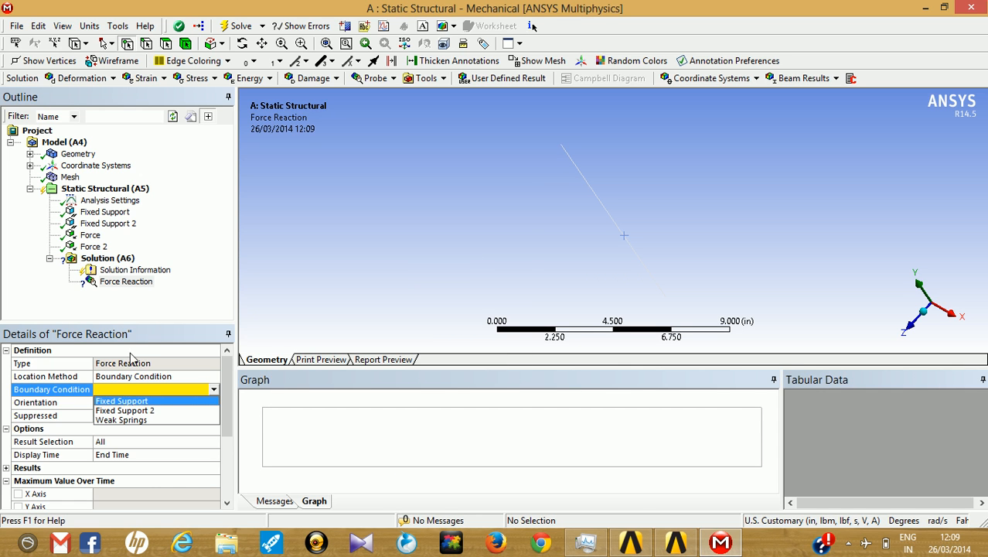
left_click(194, 402)
Add another Force Reaction probe under Solution with Fixed Support 2 as its Boundary Condition
right_click(116, 259)
mouse_move(310, 290)
mouse_move(310, 310)
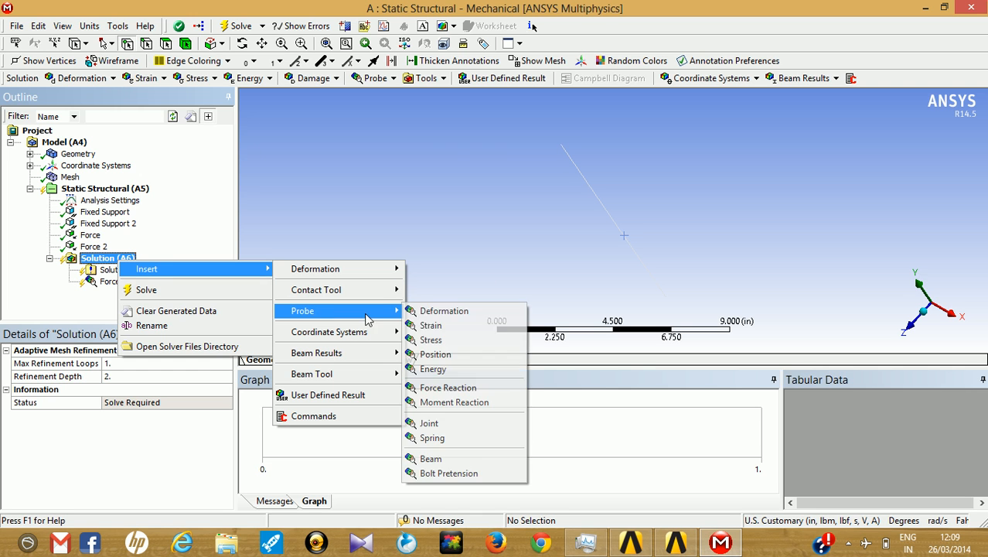
left_click(452, 386)
left_click(168, 410)
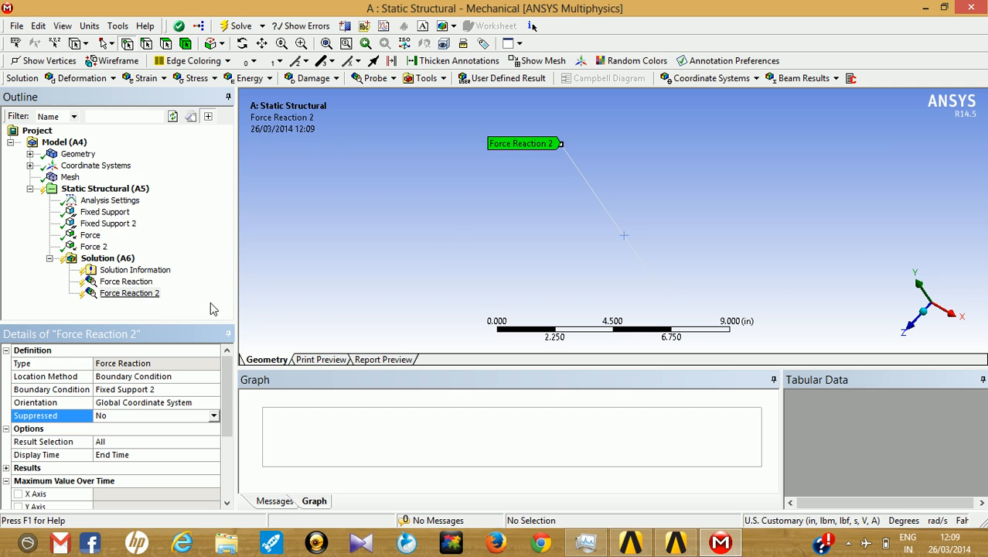
Solve the static structural analysis from the Solution branch
double_click(114, 260)
right_click(103, 260)
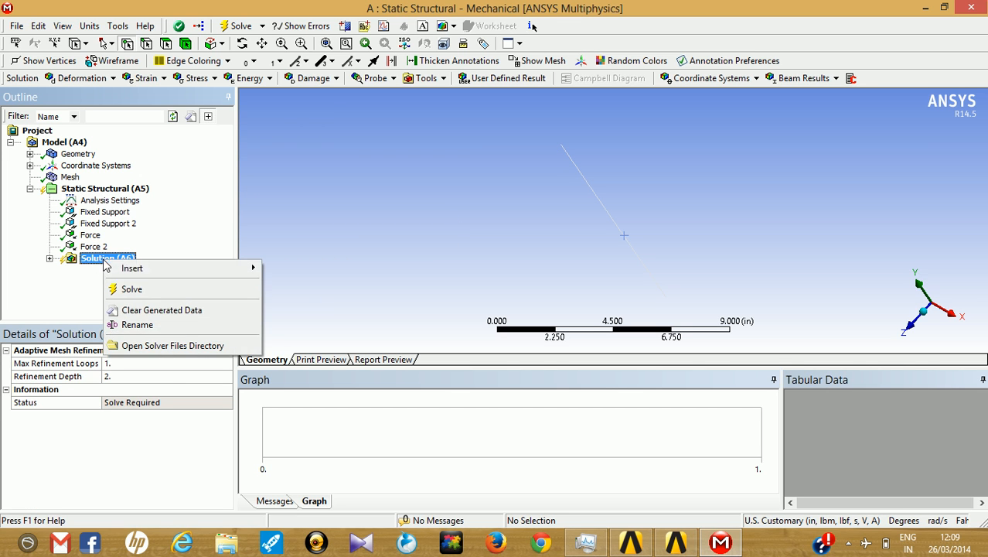
left_click(140, 290)
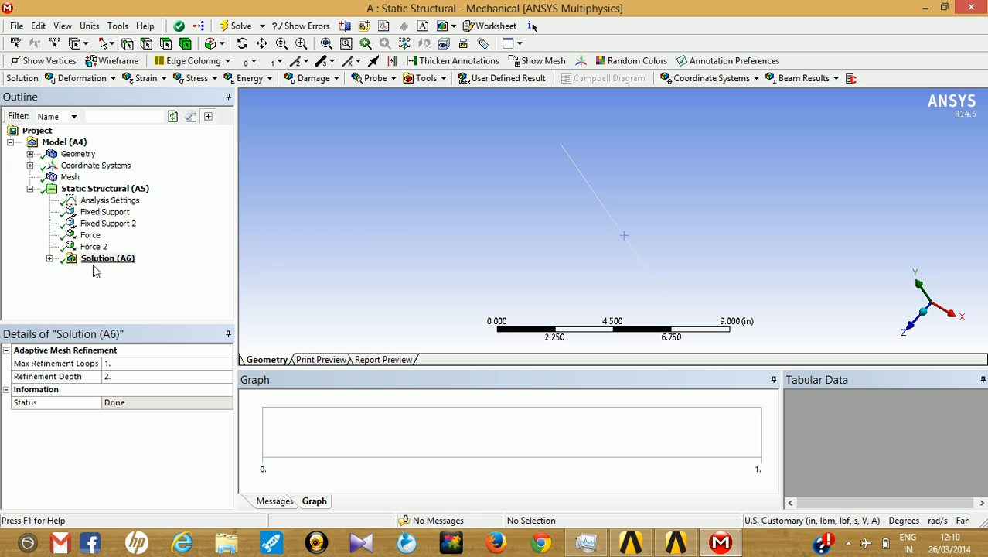
Examine the Y Axis value of the Force Reaction probe at Fixed Support and recheck the requested result in the VMMECH001 help page
left_click(48, 258)
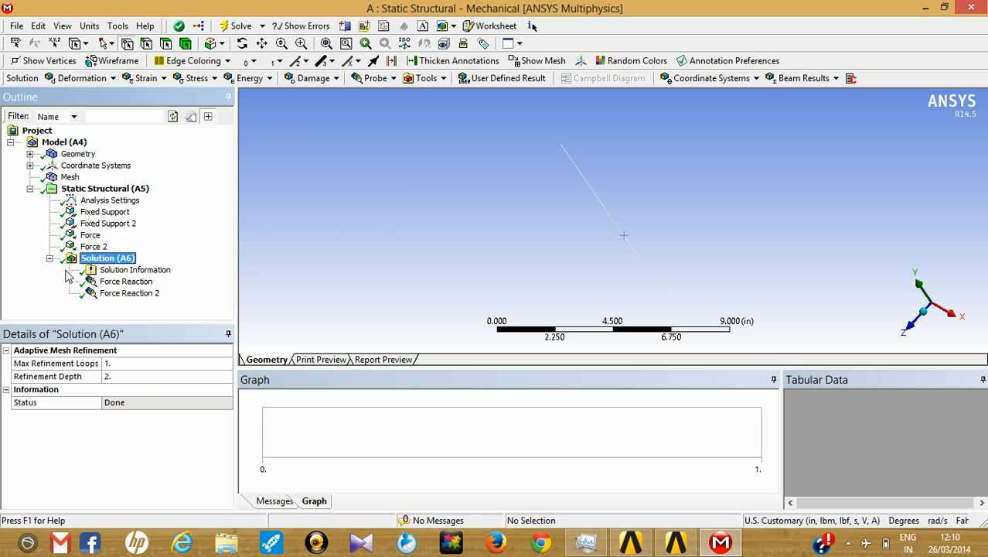
left_click(125, 282)
left_click_drag(457, 224, 479, 208)
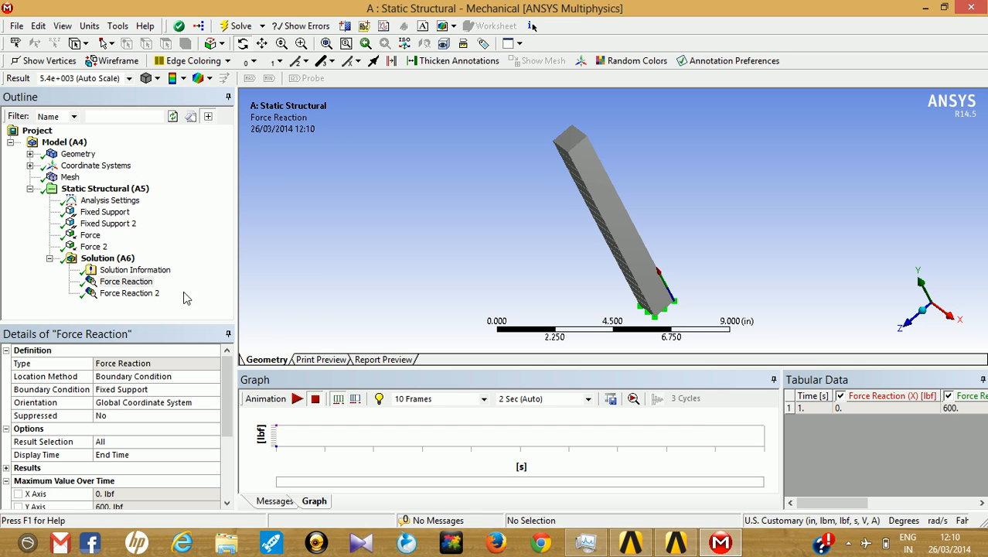
left_click_drag(226, 386, 225, 418)
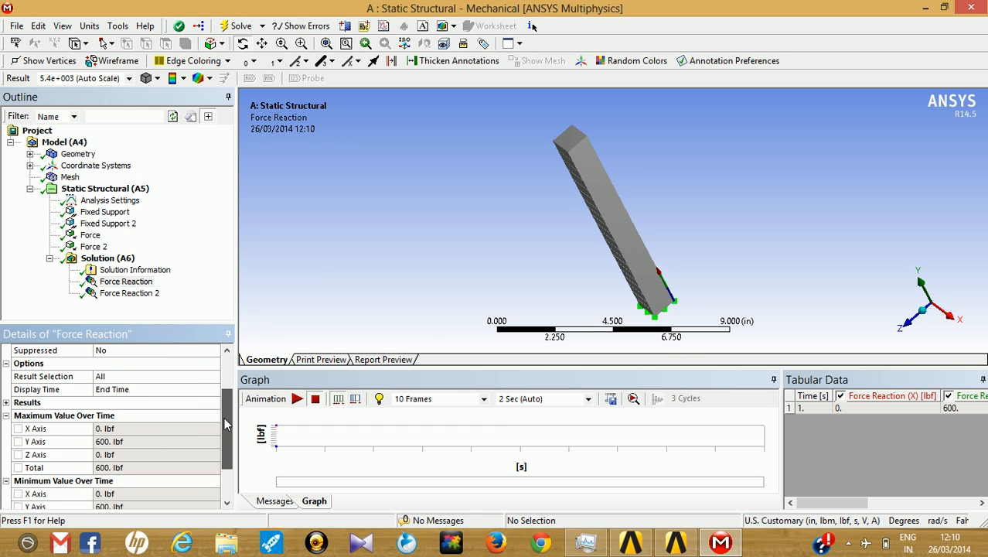
left_click(116, 443)
left_click(675, 542)
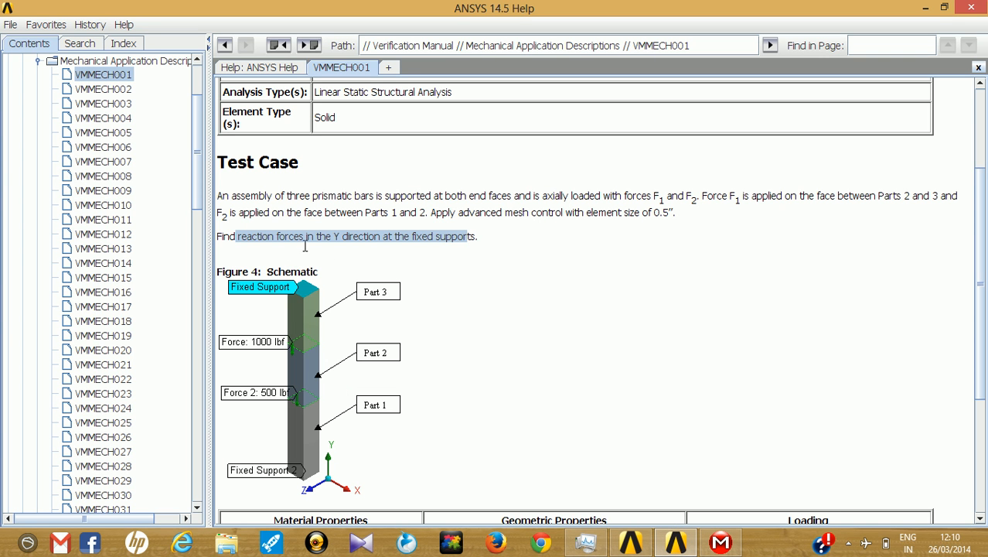
left_click(926, 8)
left_click(146, 283)
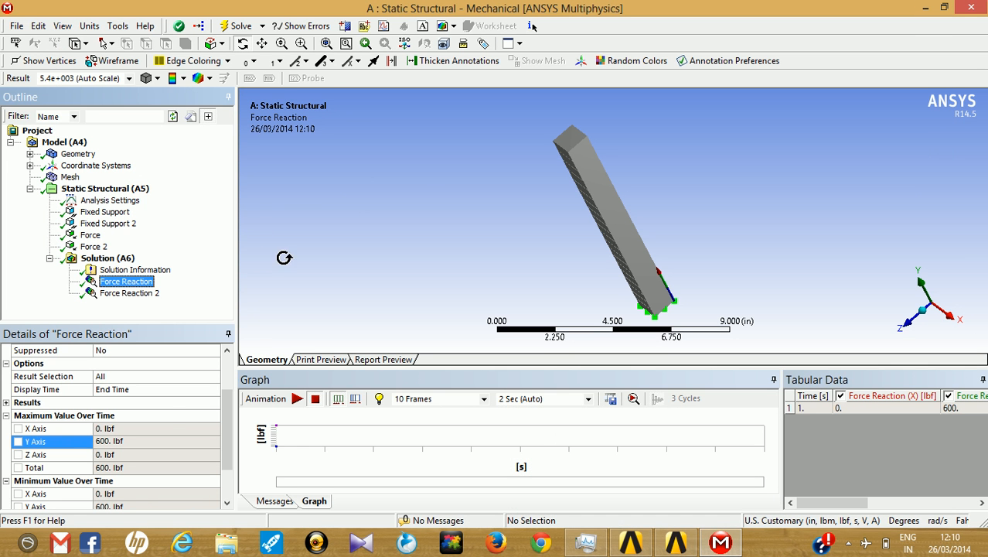
left_click_drag(226, 412, 223, 438)
Compare the Y Axis value of Force Reaction 2 with the top fixed support target in the VMMECH001 Results Comparison table
left_click(147, 293)
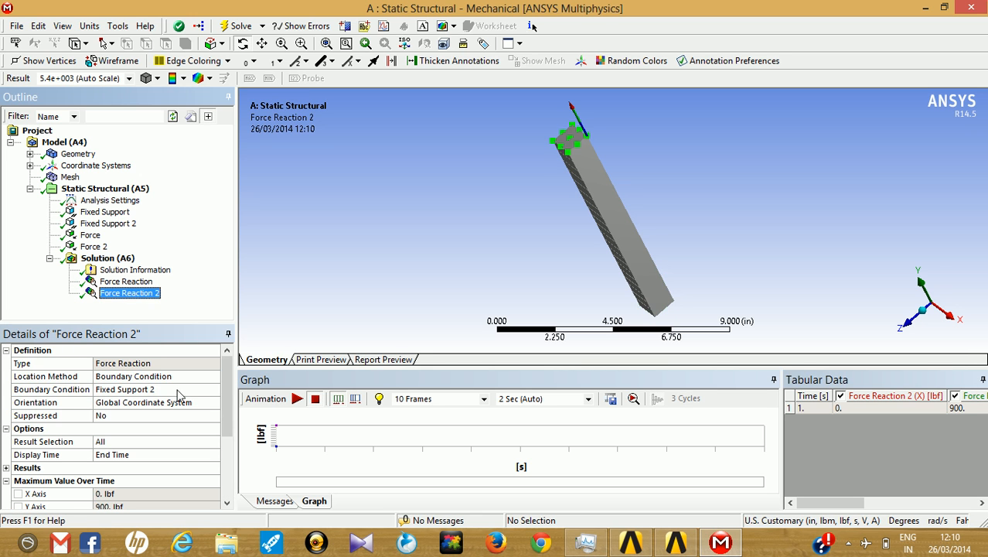
left_click(220, 416)
left_click_drag(222, 415, 223, 461)
left_click(134, 415)
left_click(133, 415)
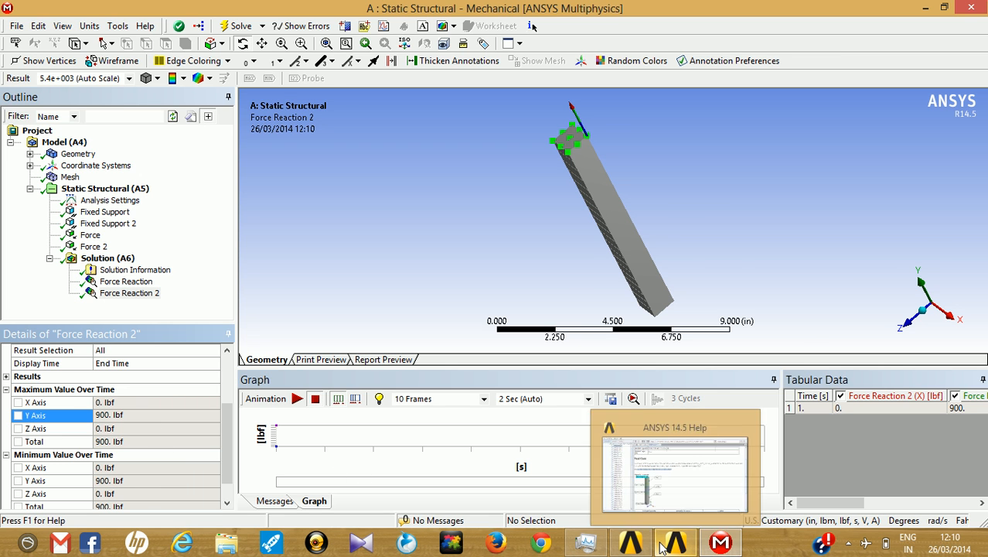
left_click(620, 472)
scroll(542, 400, "down", 3)
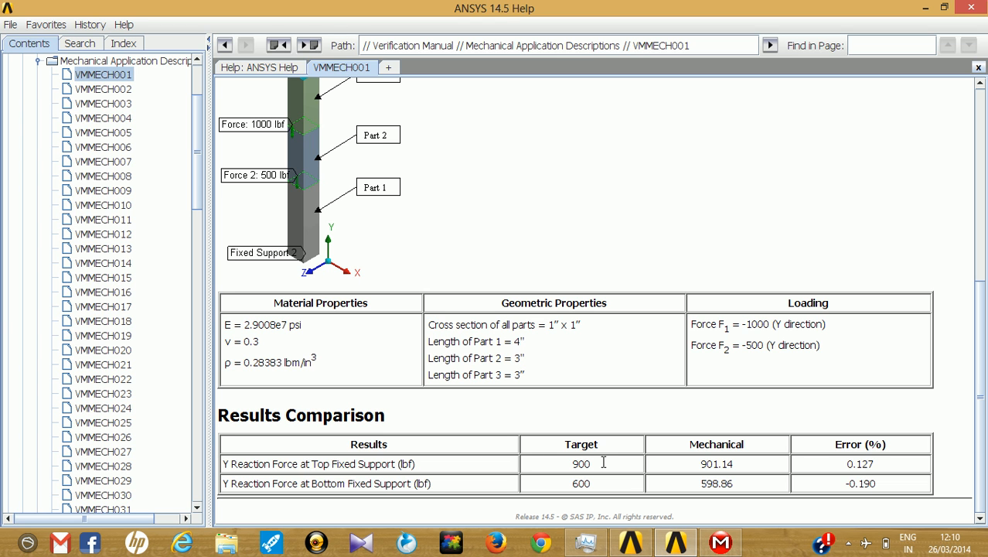
left_click_drag(596, 464, 570, 464)
left_click(925, 7)
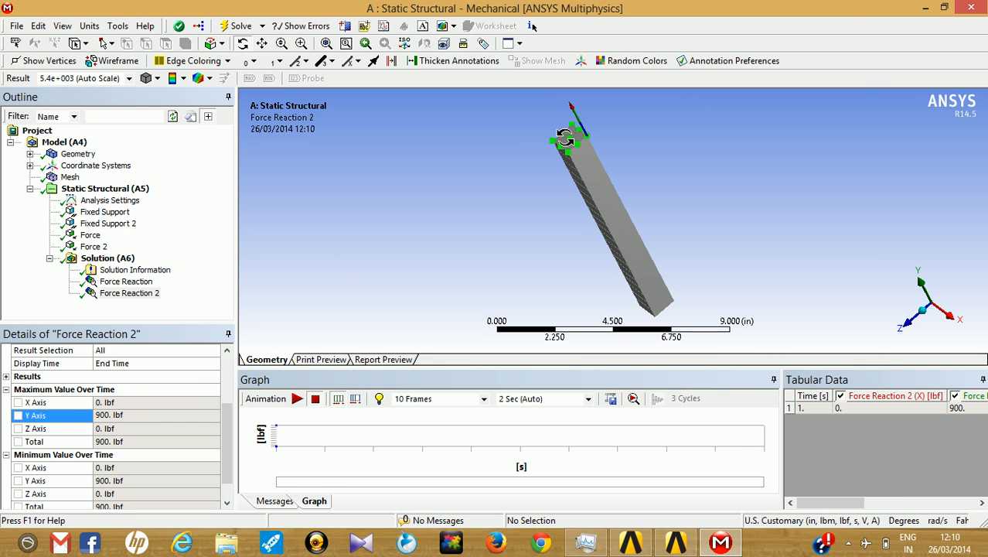
Compare the Y Axis value of the first Force Reaction with the bottom fixed support target in the VMMECH001 help page
left_click(116, 283)
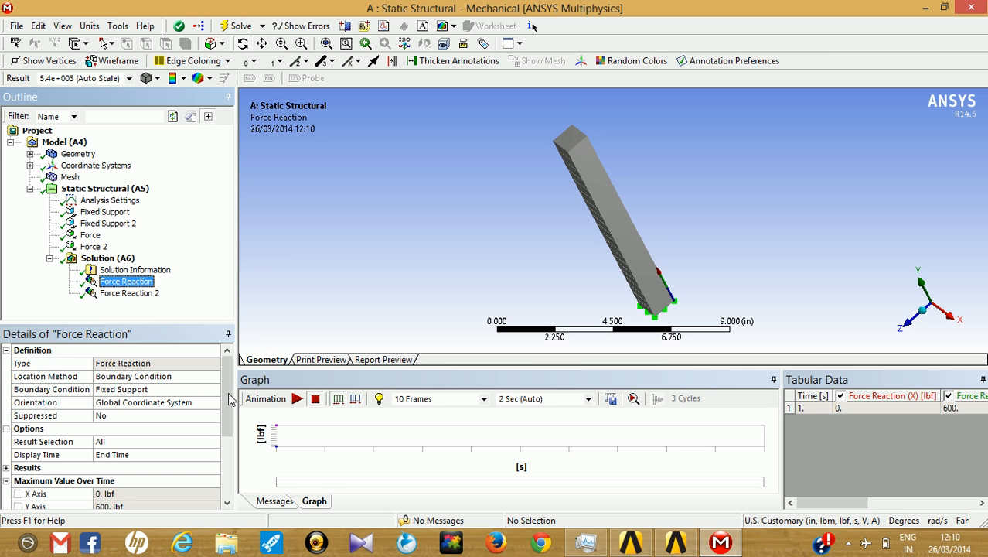
scroll(227, 423, "down", 1)
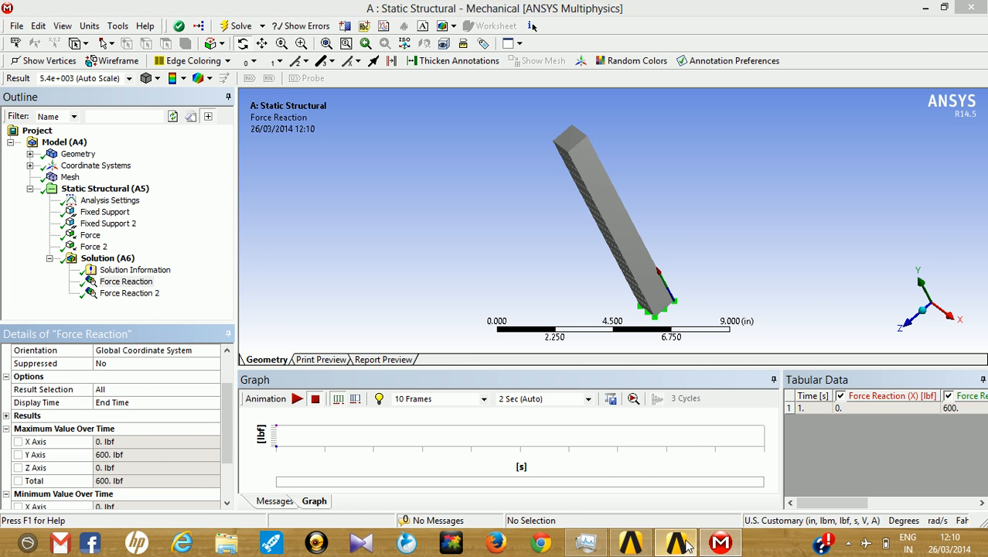
left_click(676, 542)
left_click_drag(594, 483, 570, 484)
left_click(570, 484)
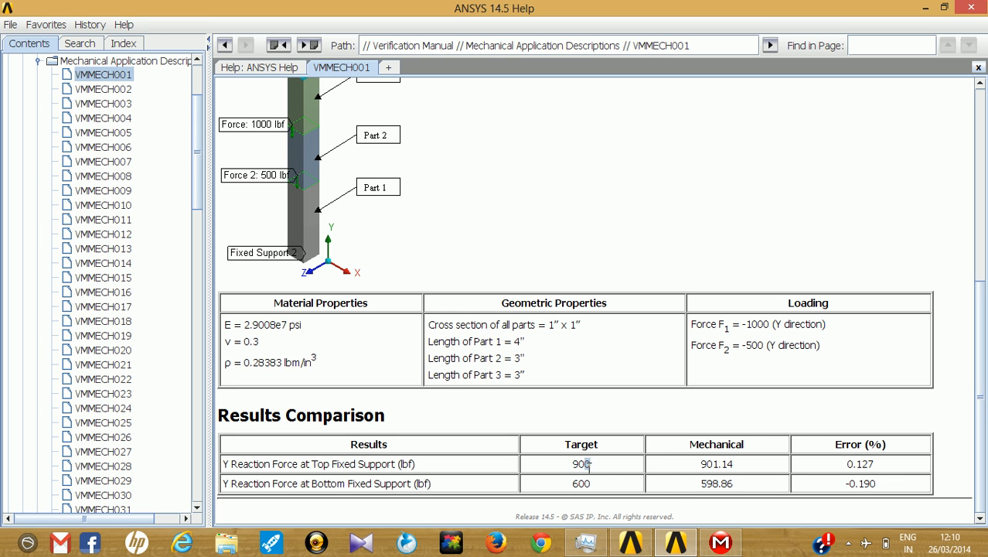
left_click(925, 8)
left_click_drag(225, 425, 238, 386)
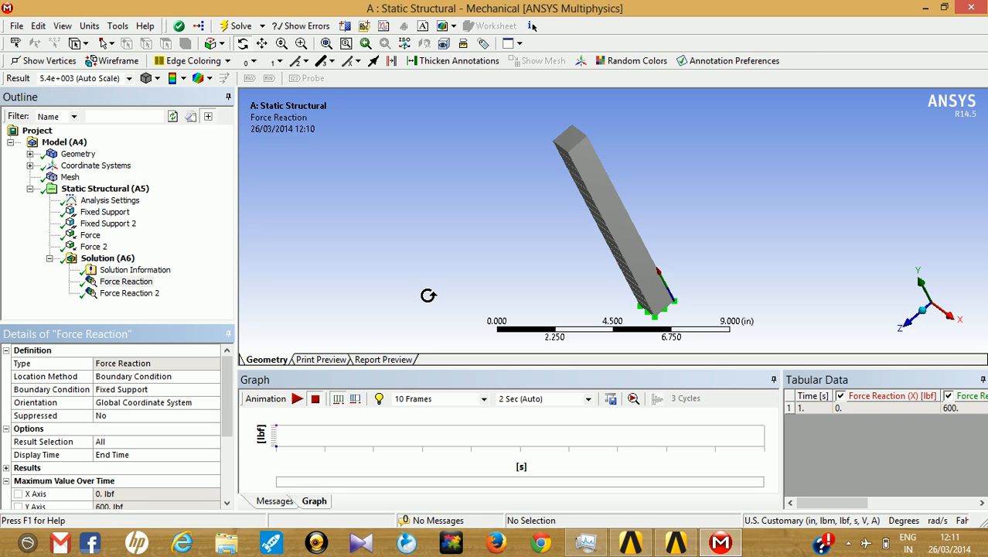
Review the title and overview of the VMMECH001 help page, then return to the solved model in Mechanical
left_click(676, 542)
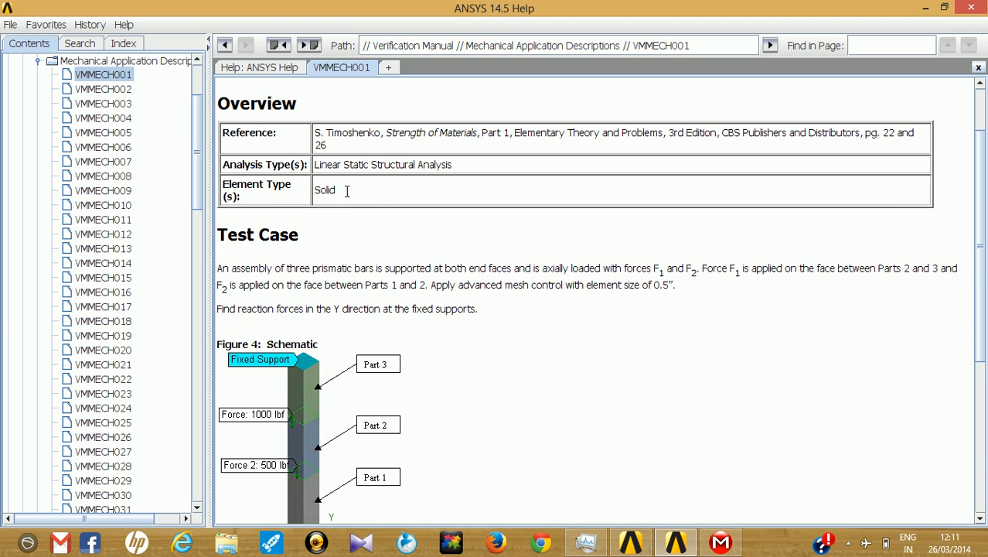
scroll(338, 227, "up", 2)
left_click_drag(287, 117, 237, 117)
left_click(237, 117)
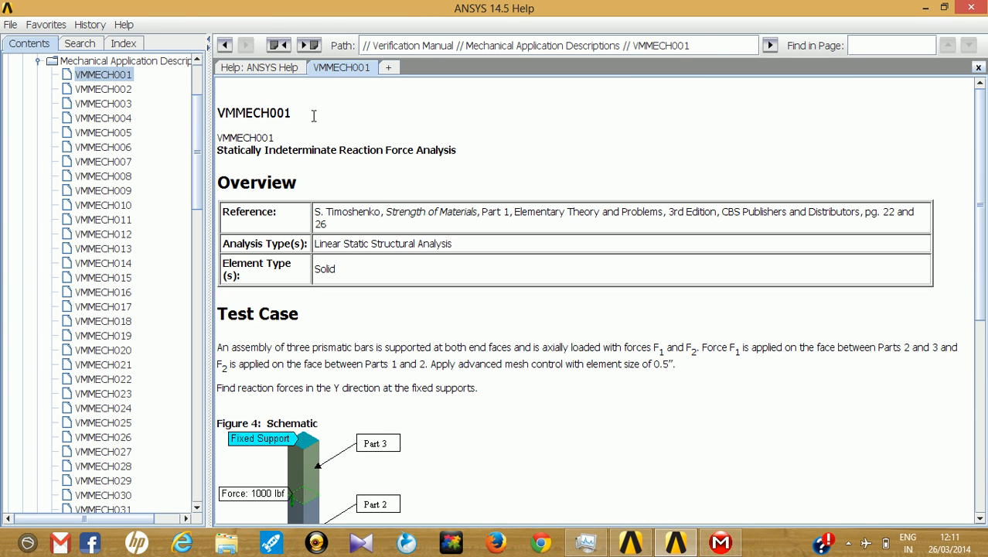
left_click(925, 7)
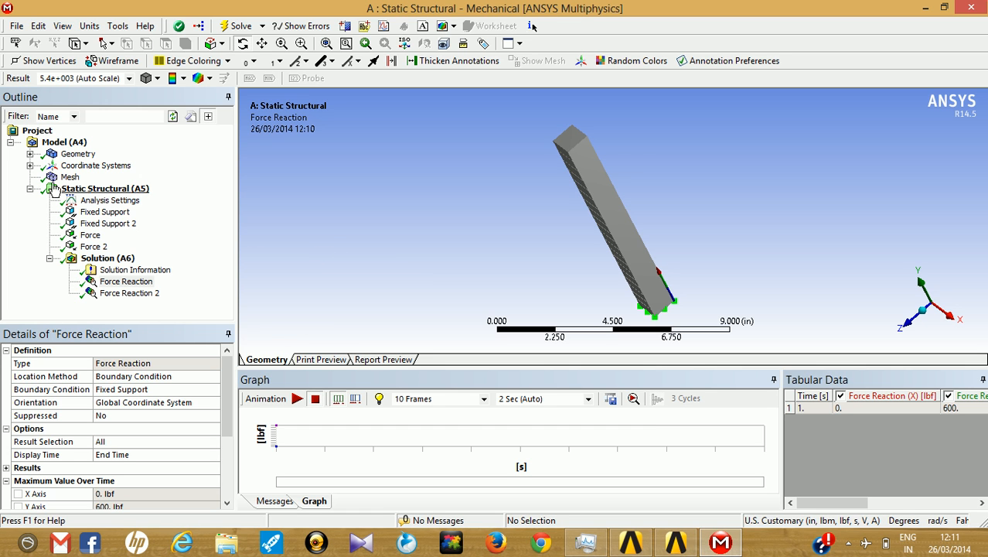
Assign material x to the Line Body under Geometry in place of Structural Steel
left_click(30, 154)
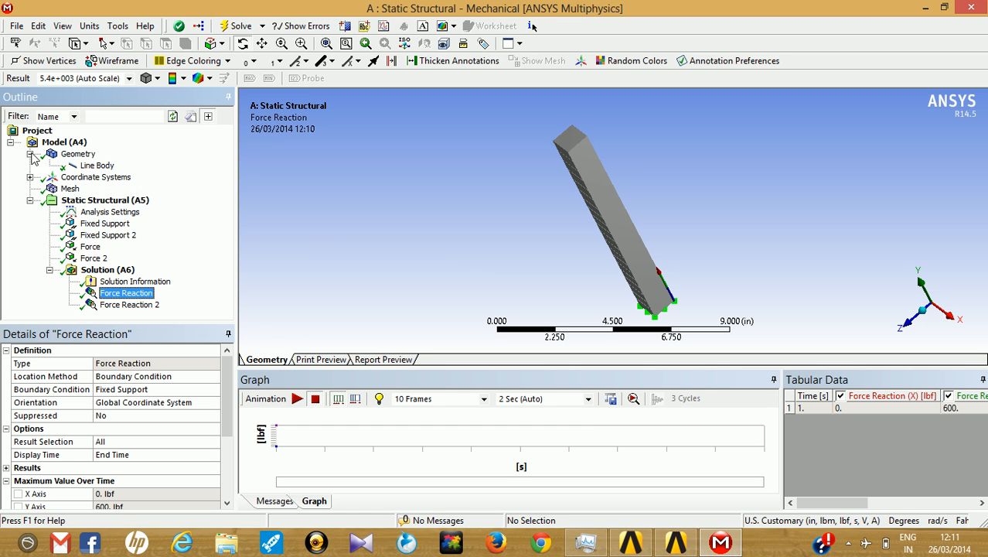
left_click(97, 165)
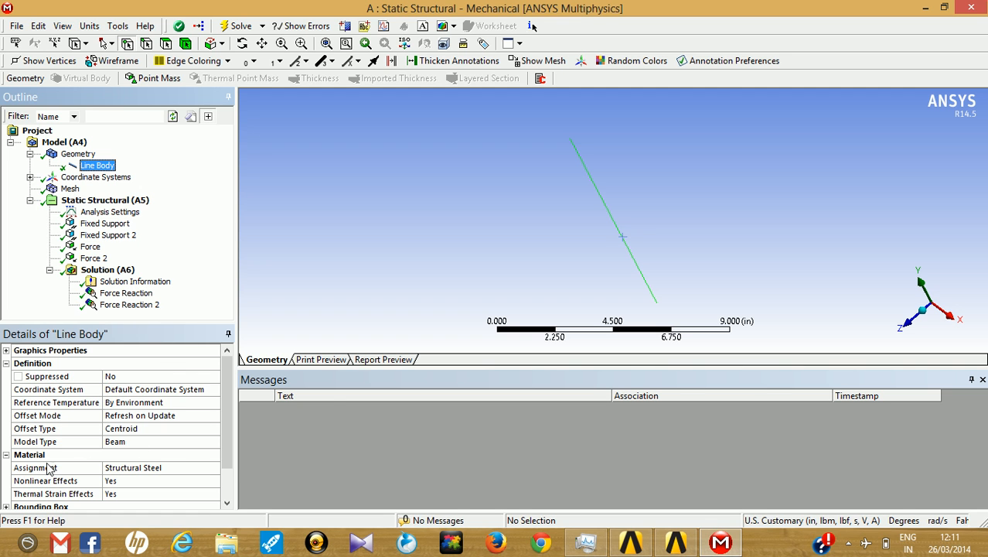
left_click(193, 467)
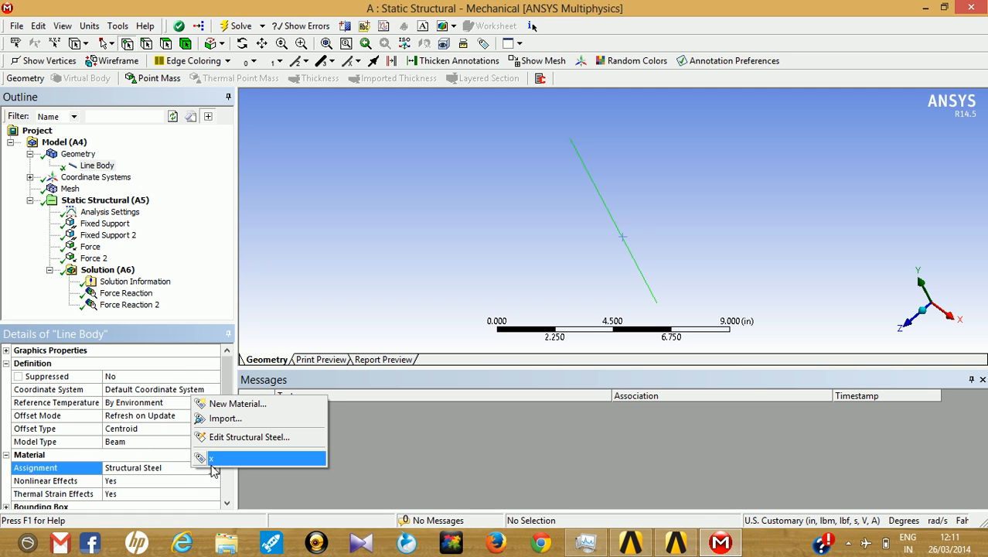
left_click(82, 157)
left_click(96, 165)
left_click(213, 468)
left_click(213, 469)
left_click(232, 457)
Solve the static structural analysis again with the changed line body material
left_click(108, 269)
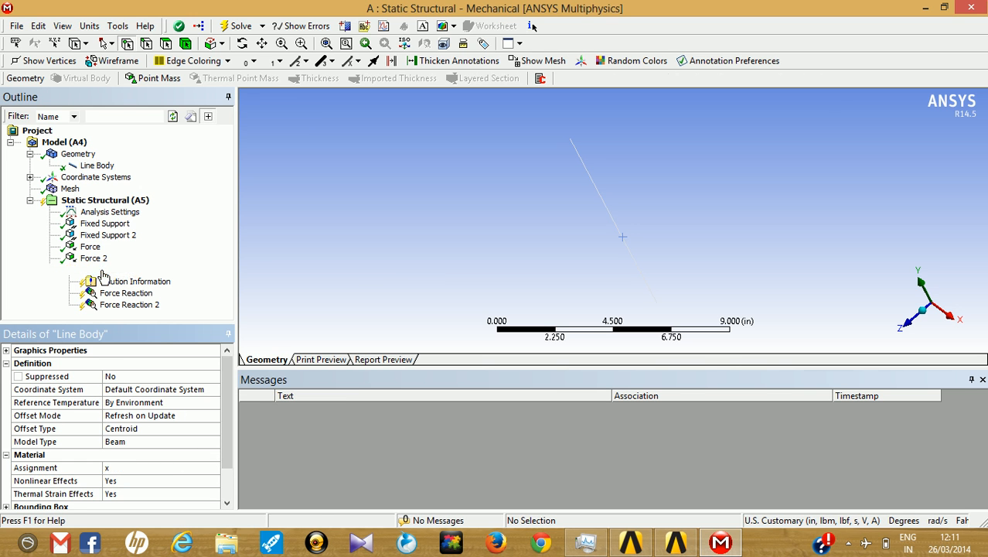
right_click(105, 271)
left_click(141, 306)
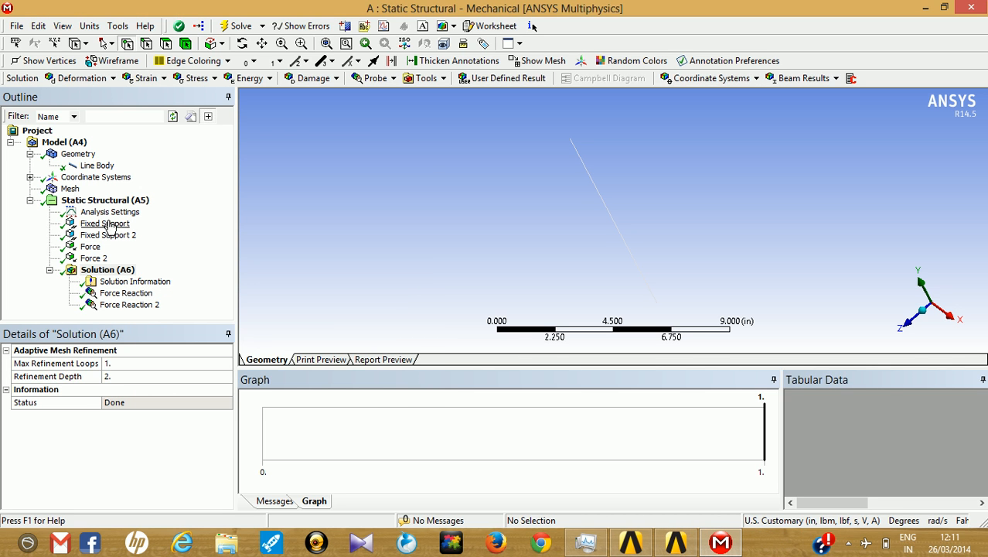
Check the re-solved maximum Y Axis values of Force Reaction and Force Reaction 2
left_click(120, 294)
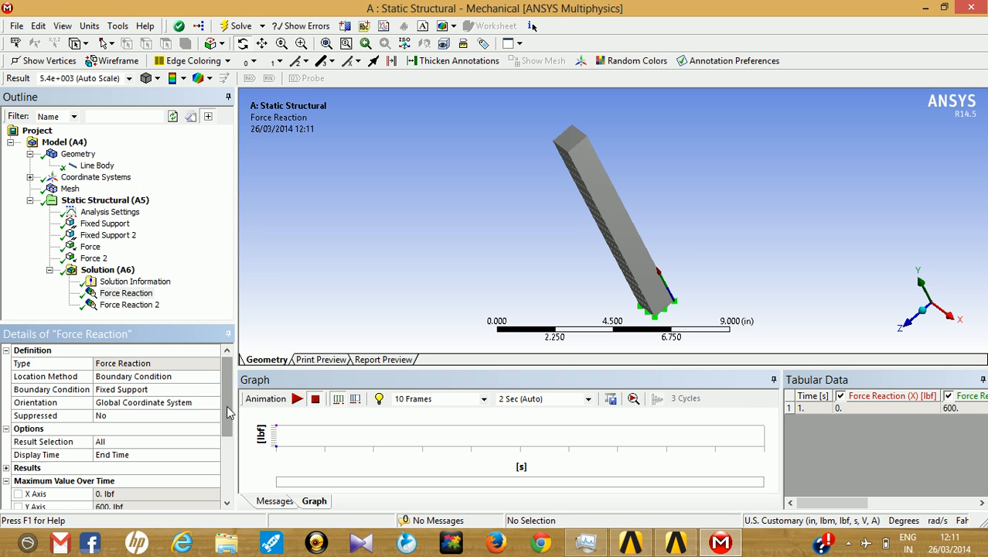
scroll(230, 412, "down", 2)
left_click(124, 454)
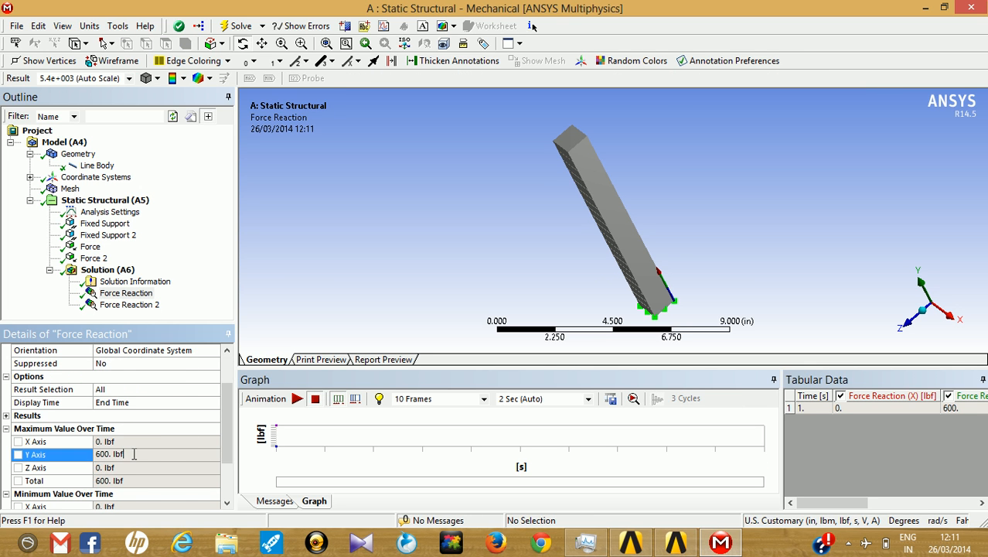
left_click(126, 305)
left_click(221, 410)
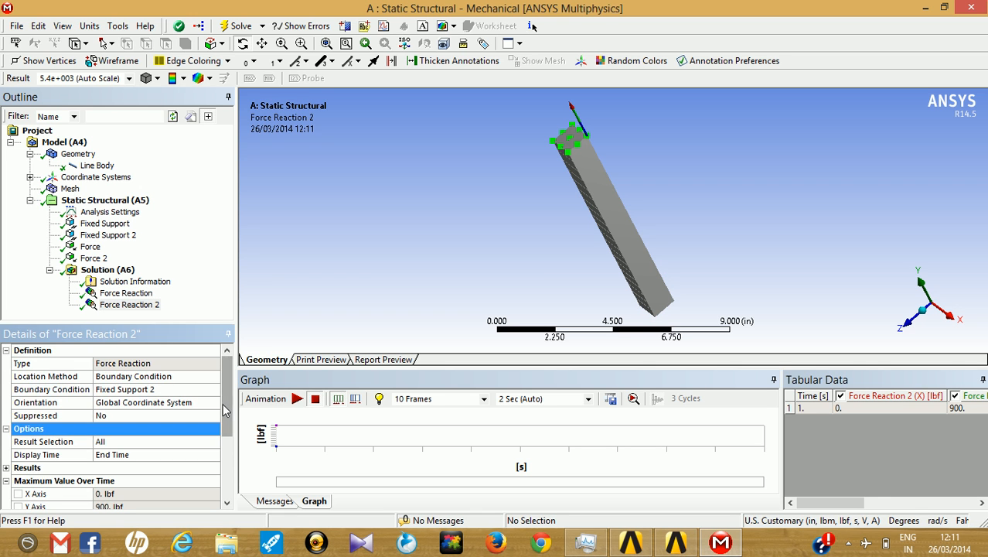
scroll(222, 412, "down", 3)
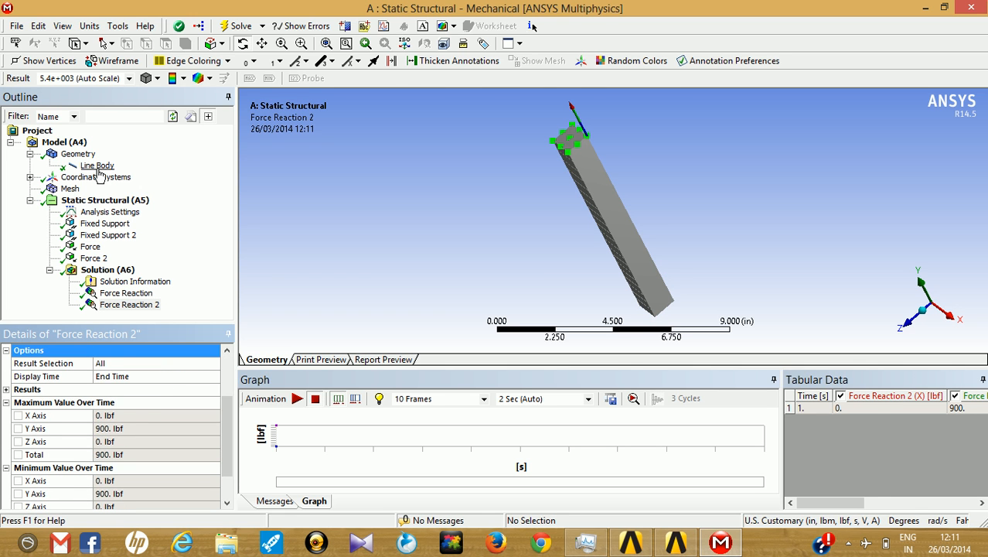
Recheck the Line Body's material assignment and compare it with the Force Reaction 2 results
left_click(97, 166)
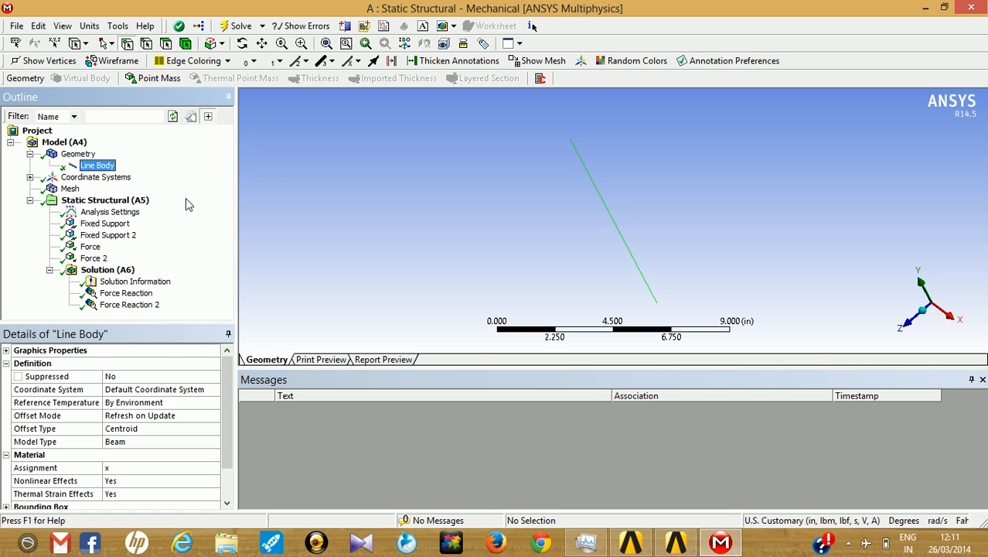
left_click(126, 293)
left_click(129, 304)
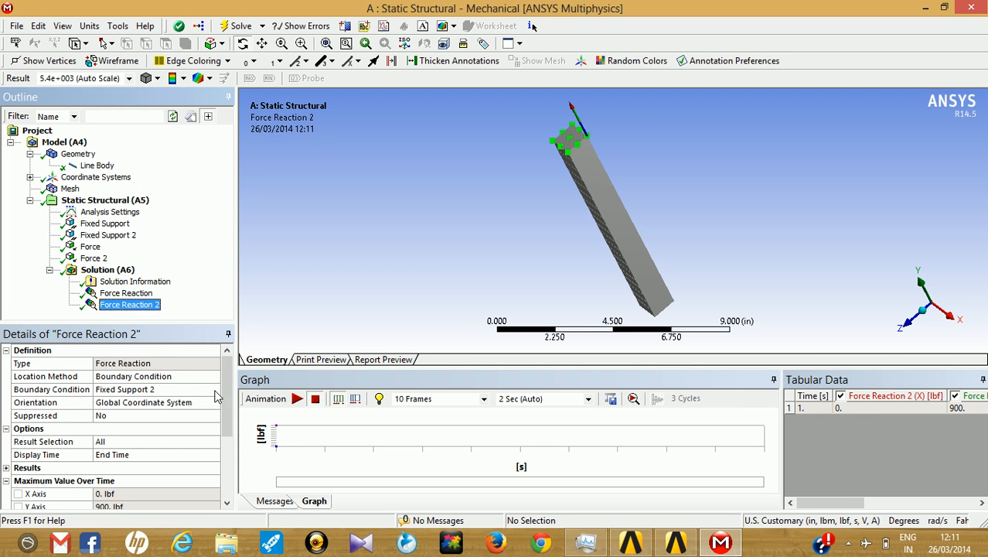
scroll(223, 413, "down", 3)
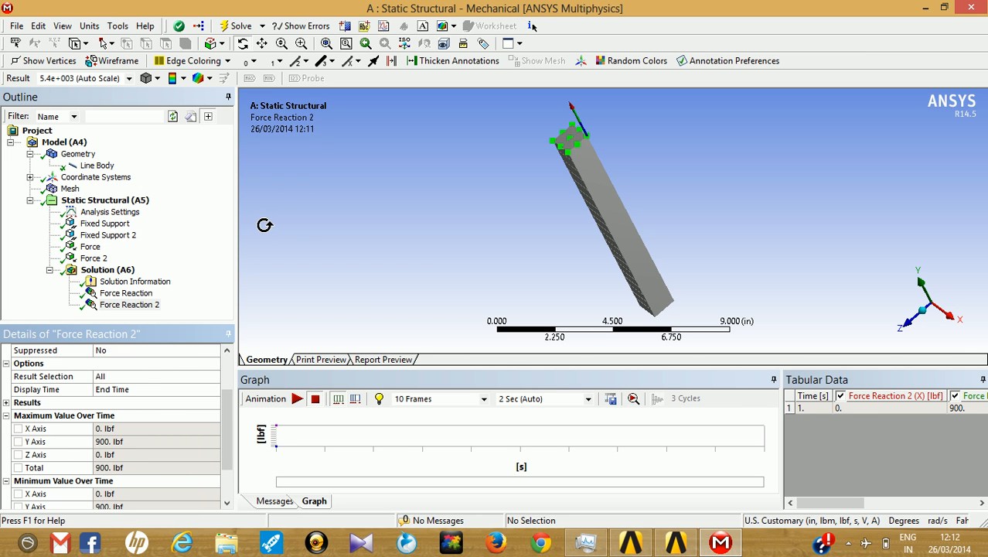
left_click_drag(553, 218, 518, 237)
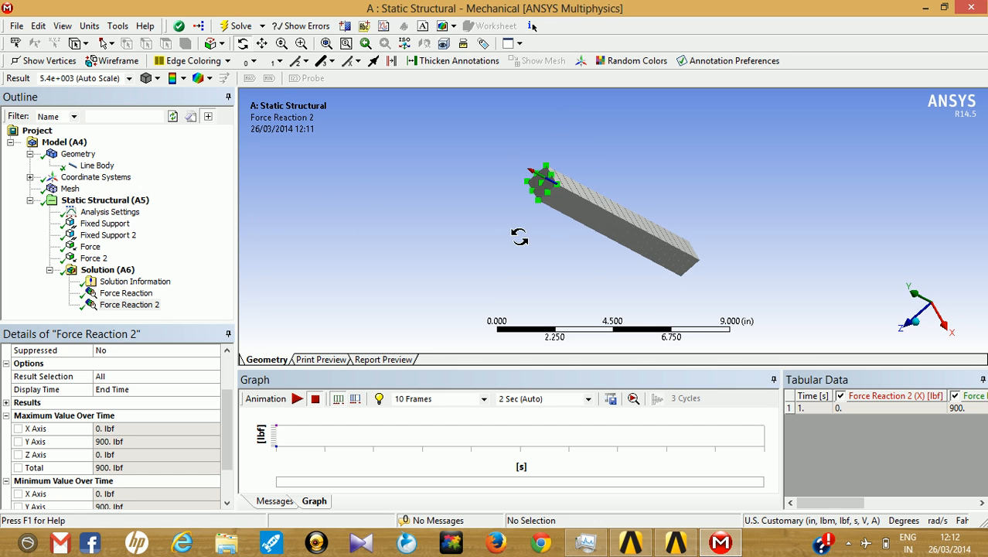
Generate the report preview and check the element size in its Mesh table
left_click(390, 361)
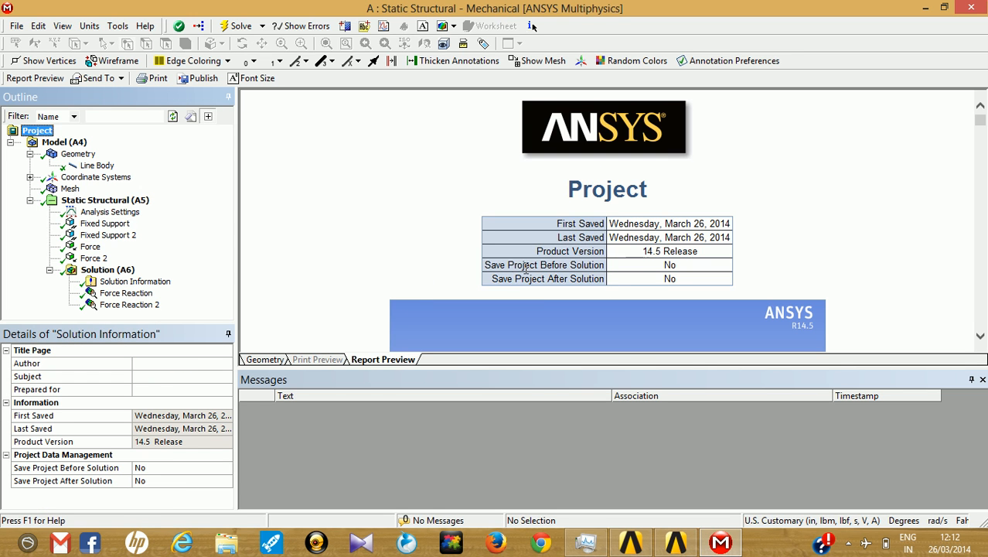
scroll(454, 246, "down", 4)
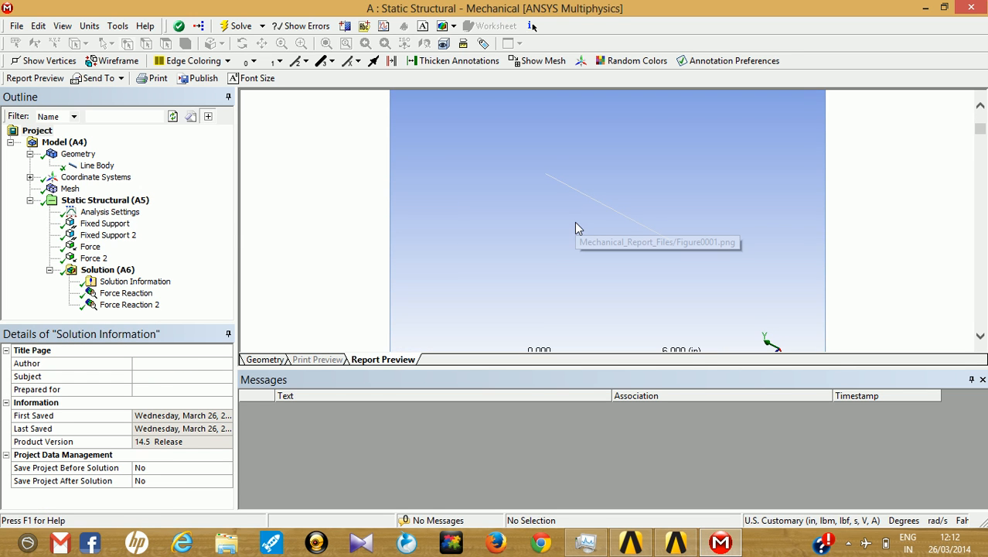
left_click(75, 199)
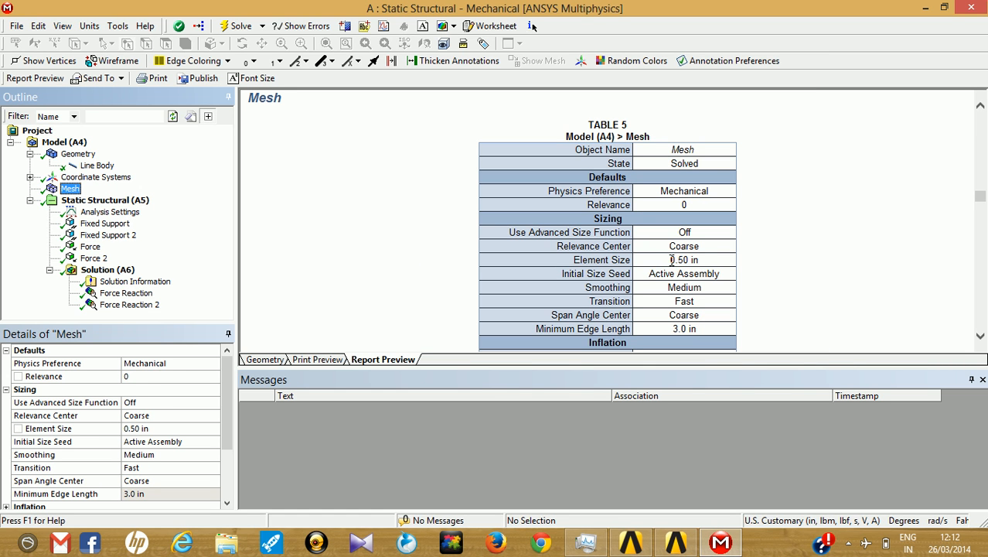
left_click_drag(702, 260, 659, 259)
left_click(401, 262)
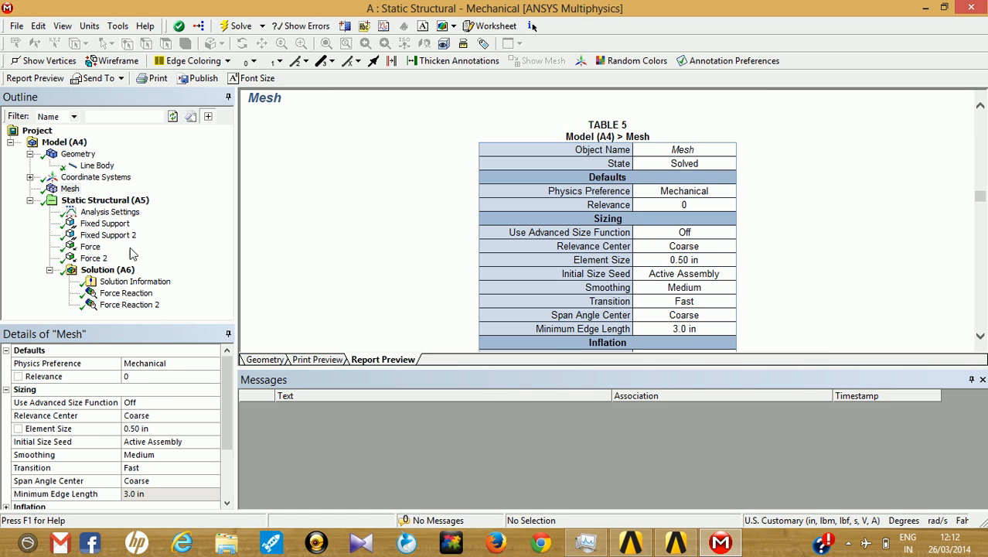
Review the geometry scoping of the fixed supports in the report's Loads table
left_click(106, 224)
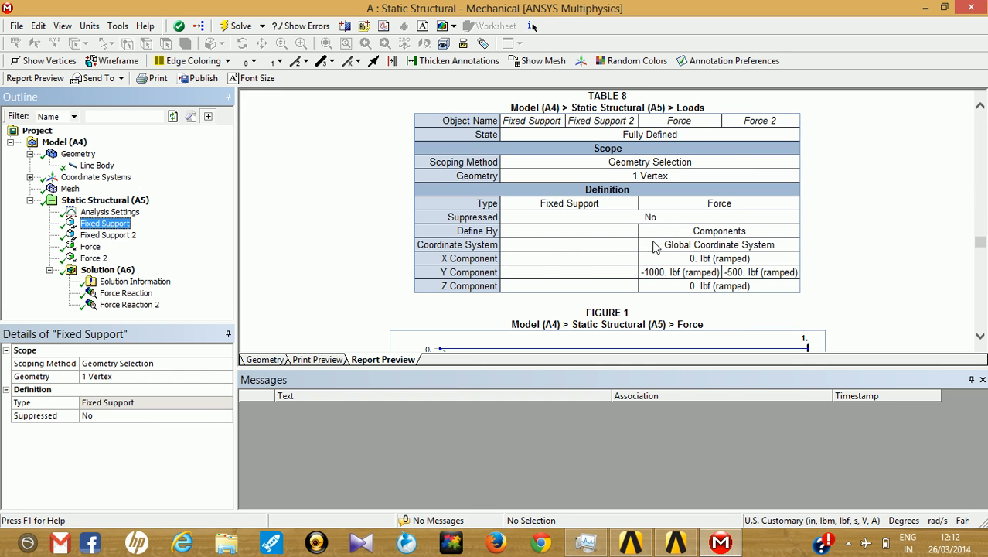
triple_click(664, 175)
scroll(658, 246, "down", 3)
scroll(658, 245, "up", 5)
scroll(658, 248, "up", 4)
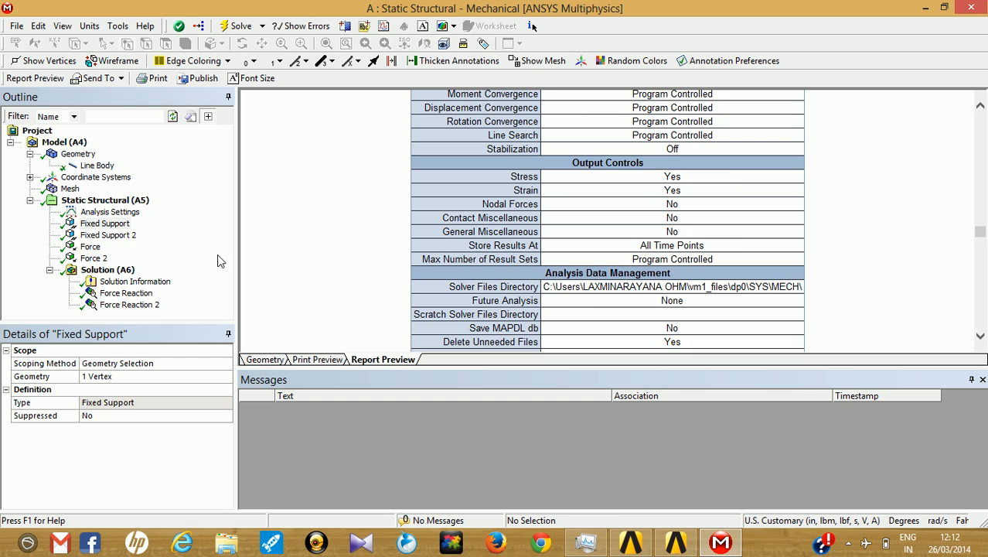
Check the Y Component values of Force and Force 2 in the report's Loads table
left_click(108, 235)
left_click(90, 245)
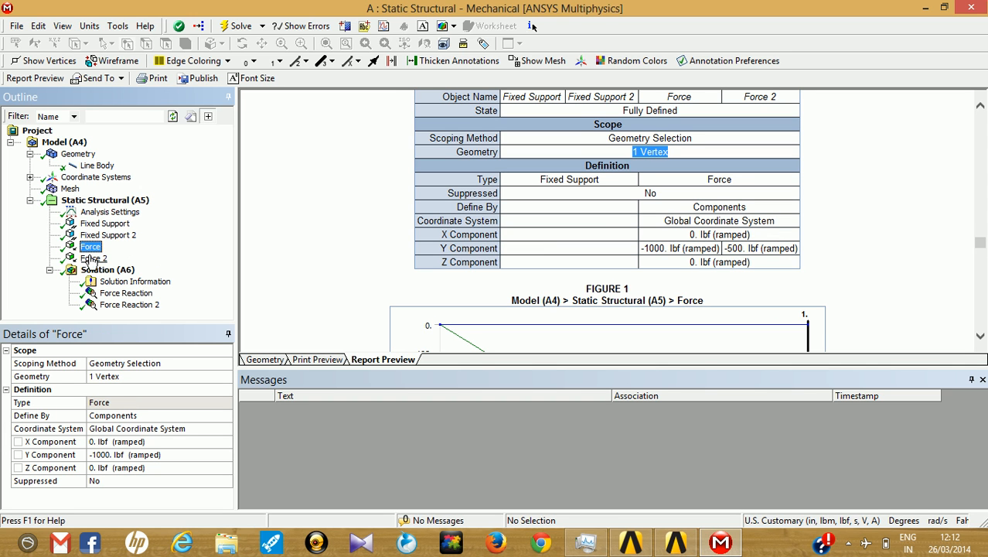
left_click(402, 235)
scroll(402, 235, "down", 1)
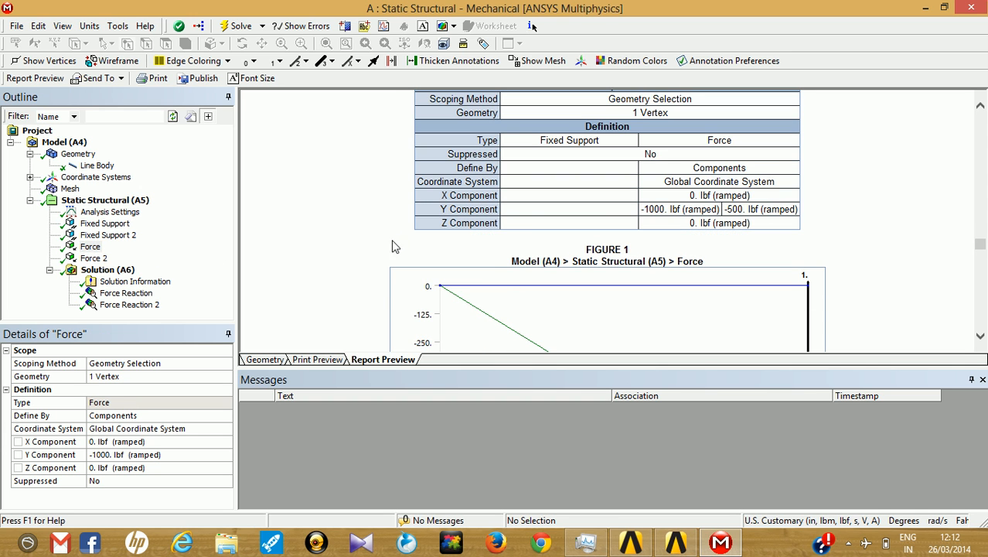
double_click(643, 209)
left_click(703, 208)
Review the Y Axis results of Force Reaction and Force Reaction 2 in the report's Probes table
left_click(123, 293)
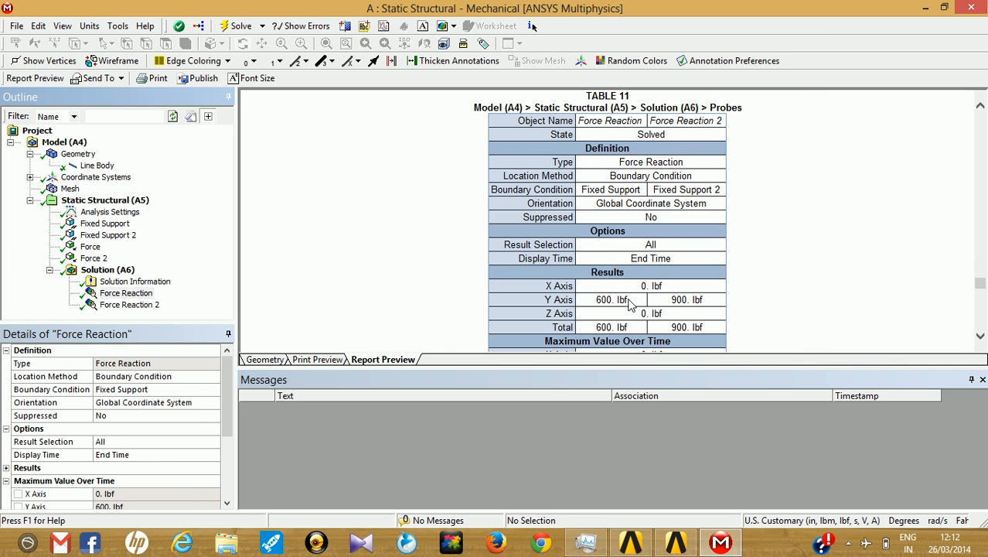
left_click_drag(629, 300, 586, 305)
left_click(129, 305)
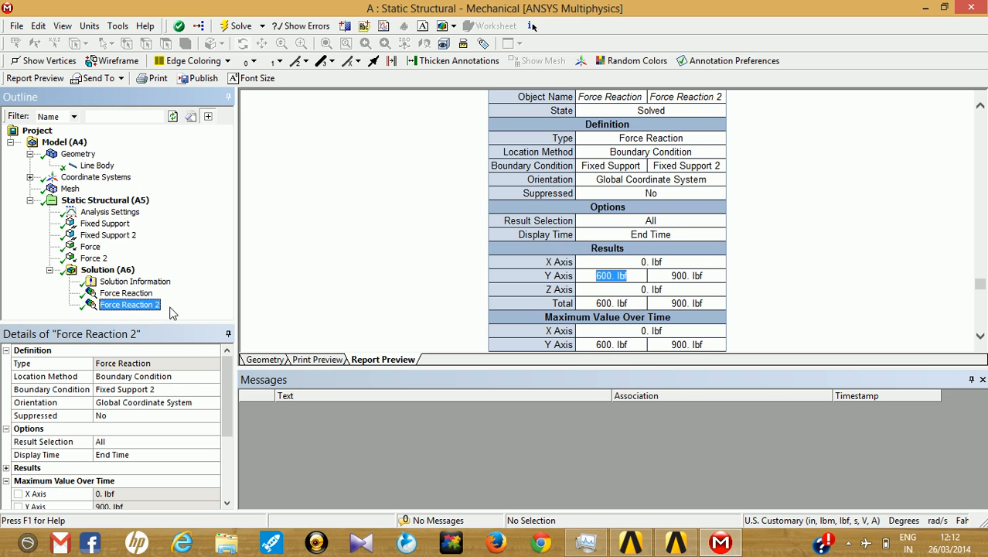
left_click_drag(662, 286, 681, 283)
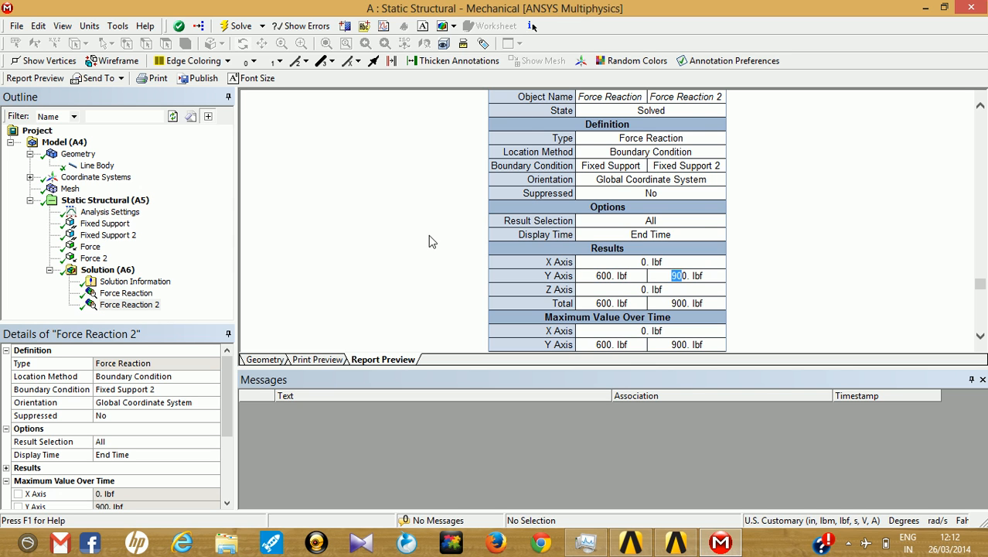
scroll(430, 242, "down", 2)
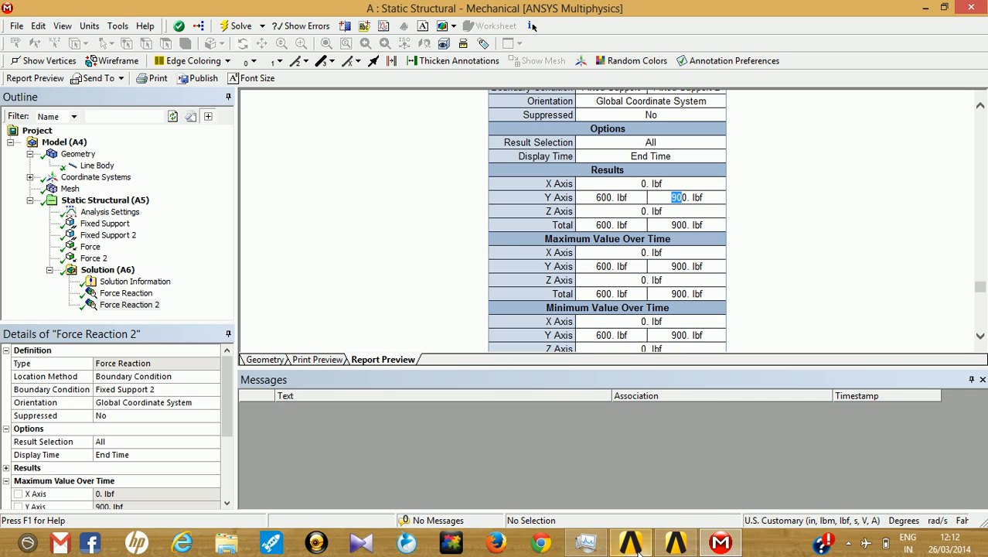
mouse_move(633, 544)
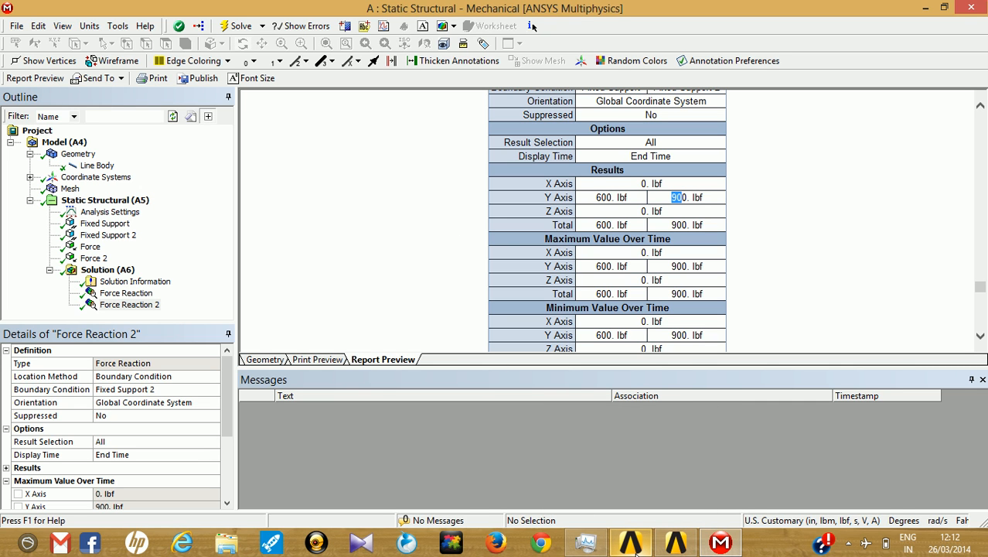